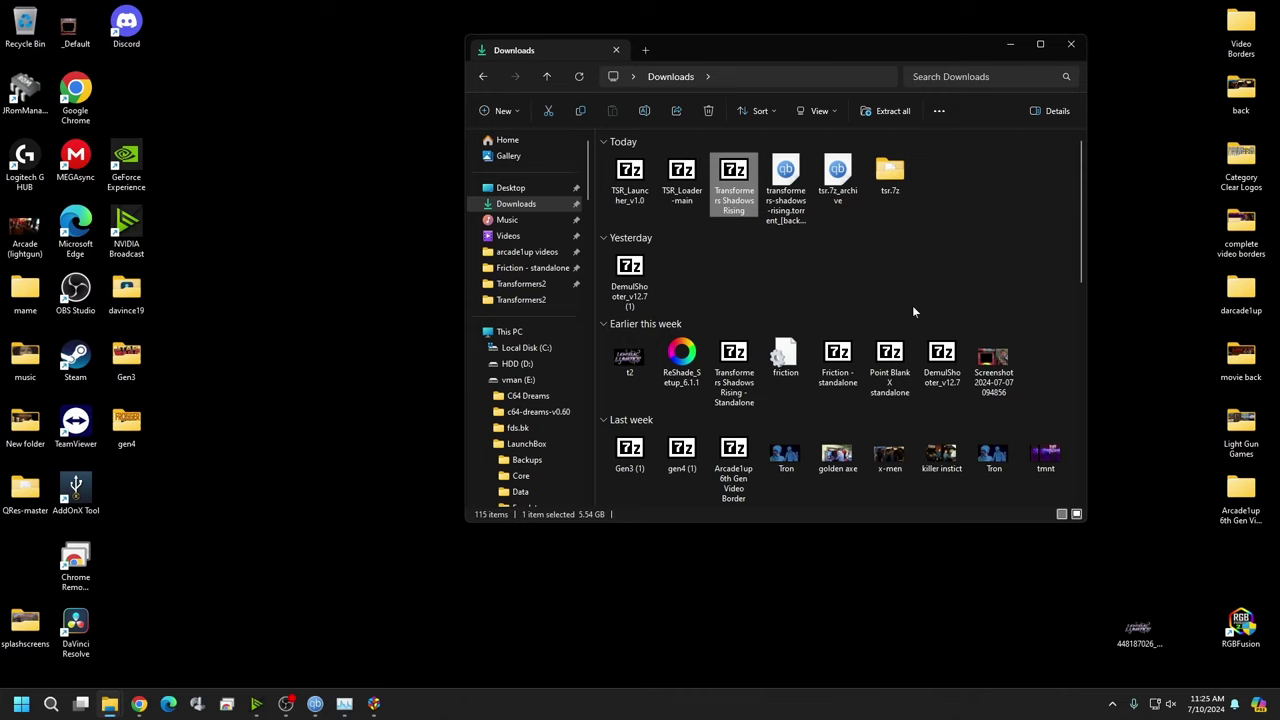
Step: Open the URickUnleashed\Games folder on Local Disk (C:)
key(shift+F10)
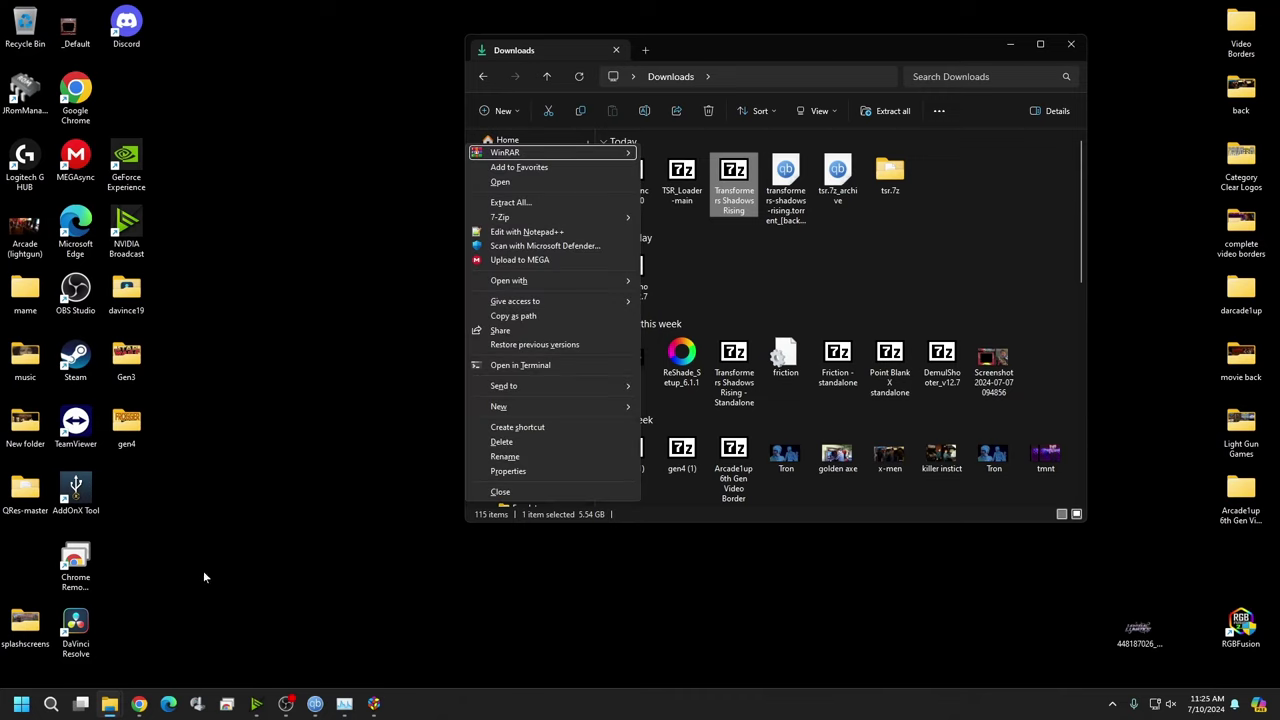
click(926, 253)
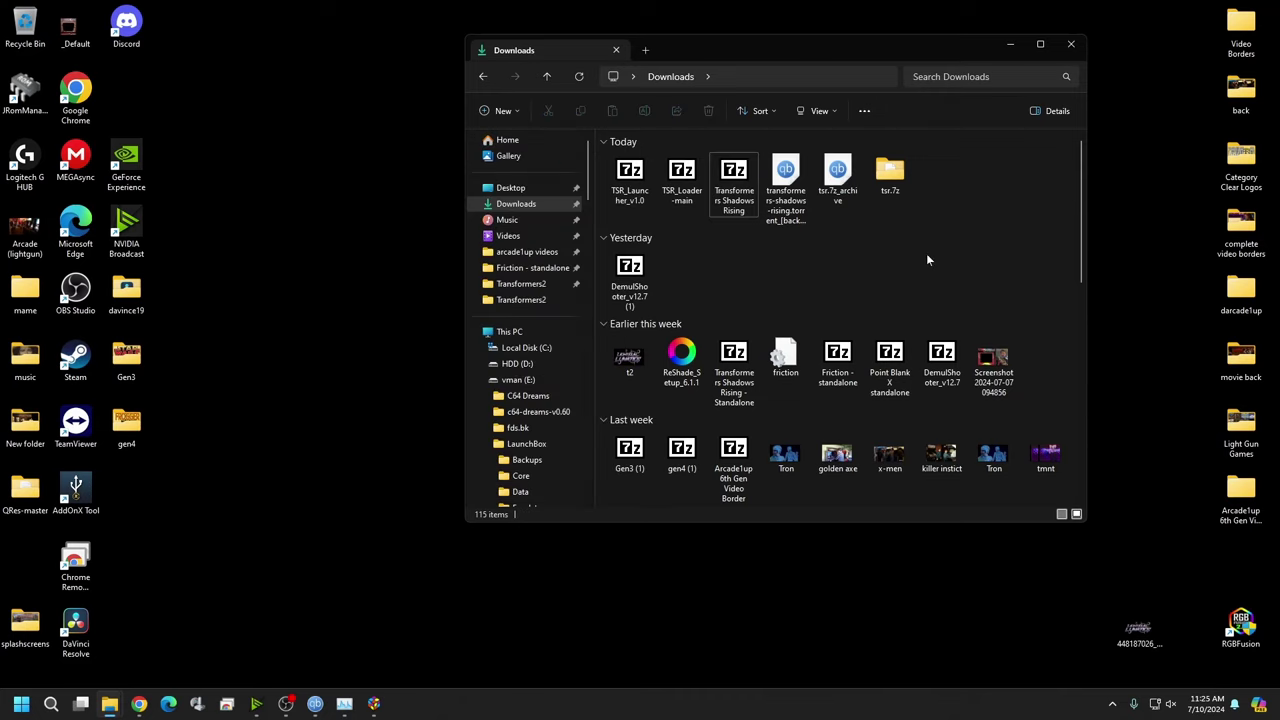
click(516, 348)
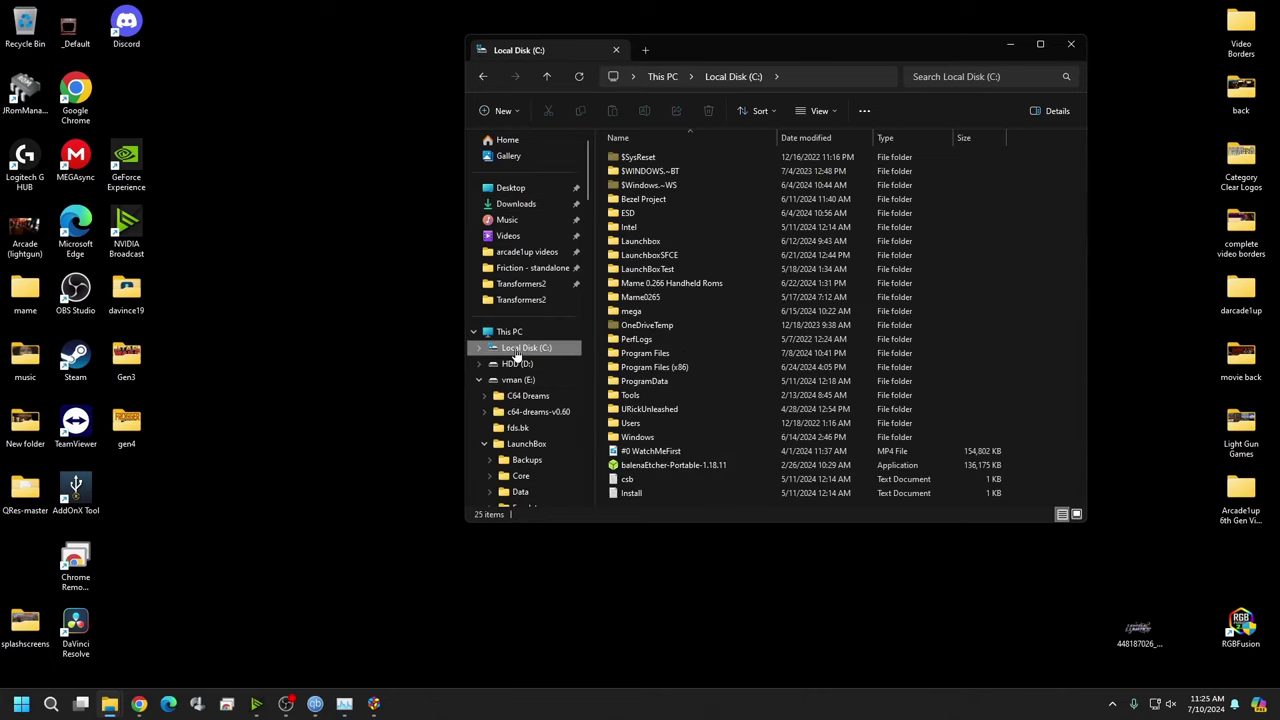
double_click(648, 409)
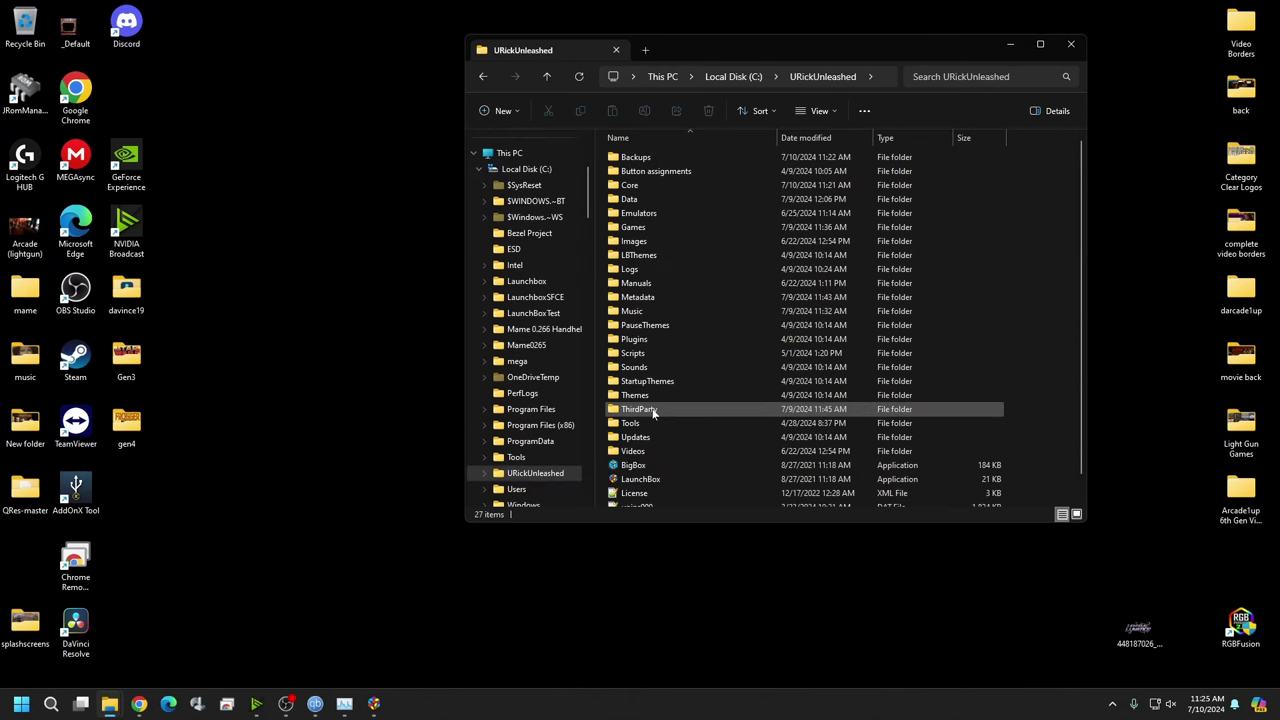
double_click(652, 229)
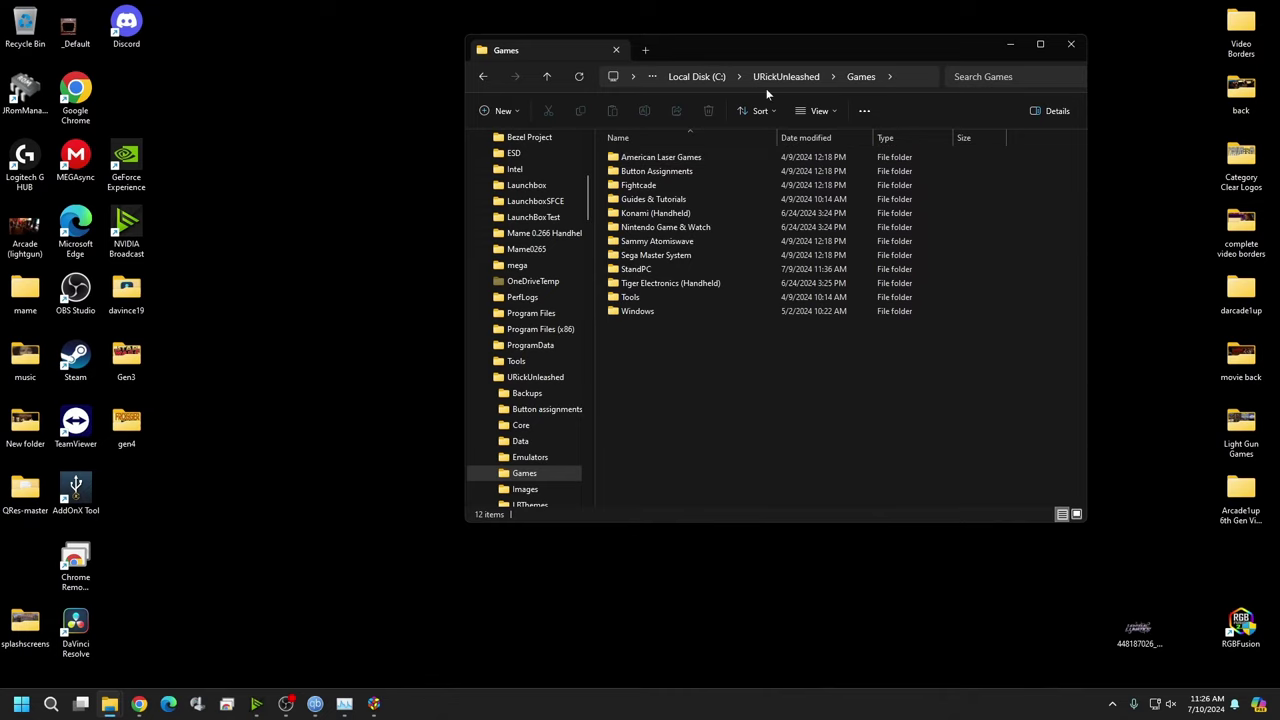
Step: Create a new folder named TeknoSA inside the Games folder and open it
right_click(648, 345)
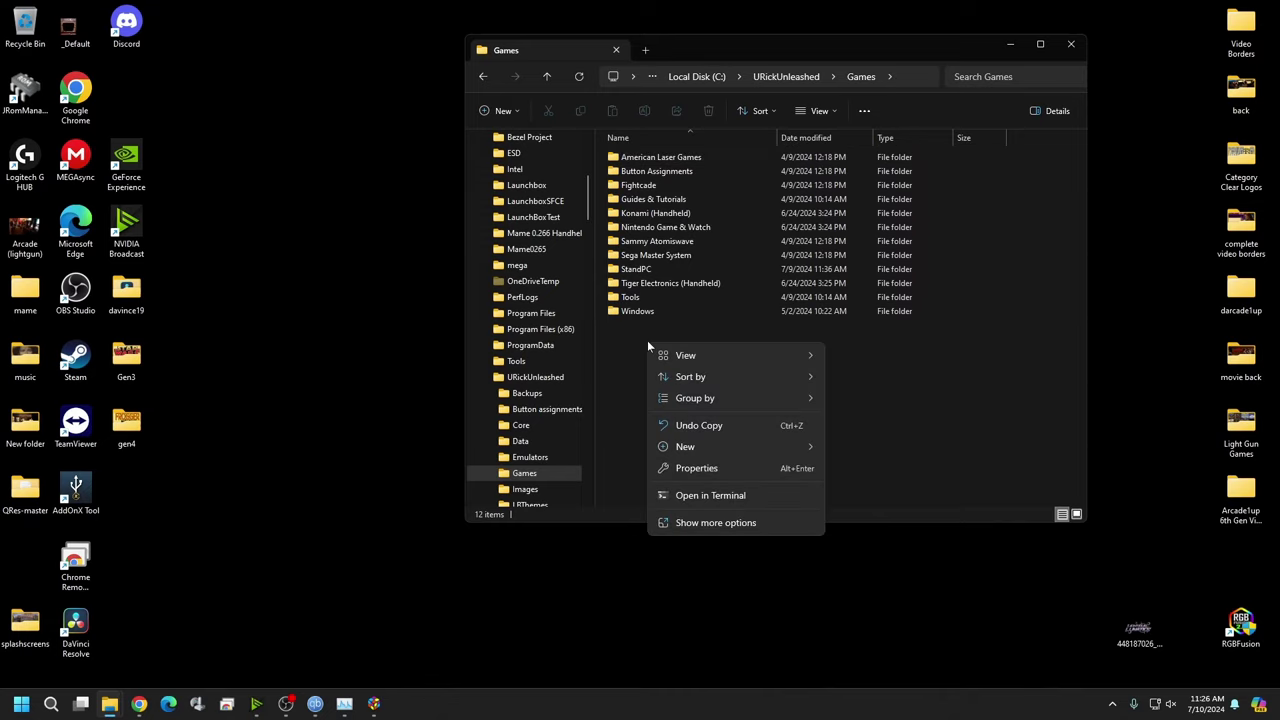
mouse_move(752, 447)
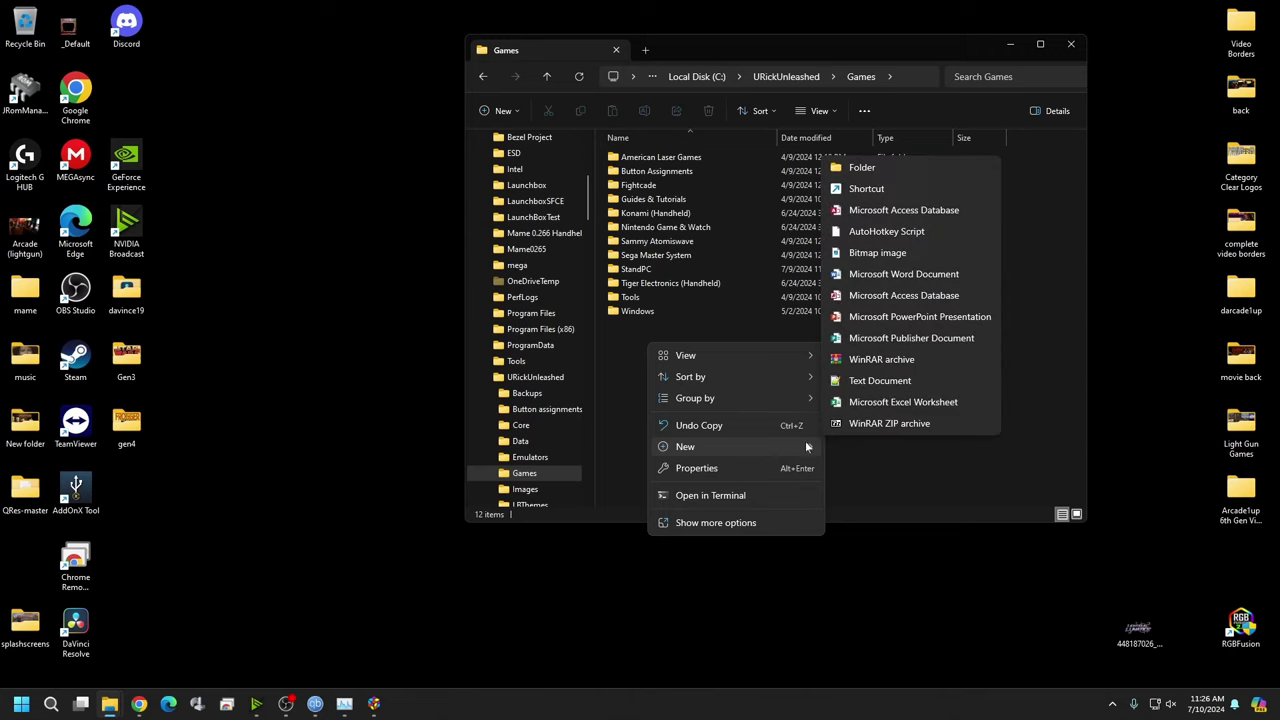
click(897, 167)
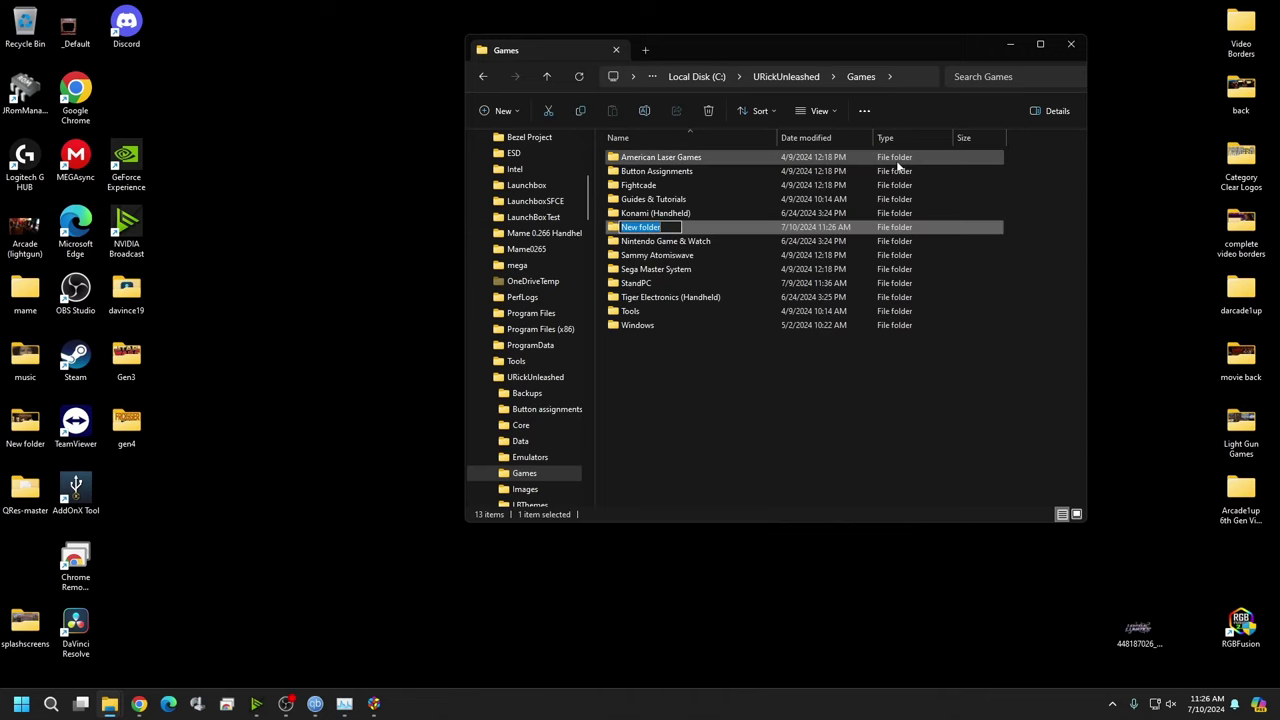
text(TeknoSA)
click(630, 369)
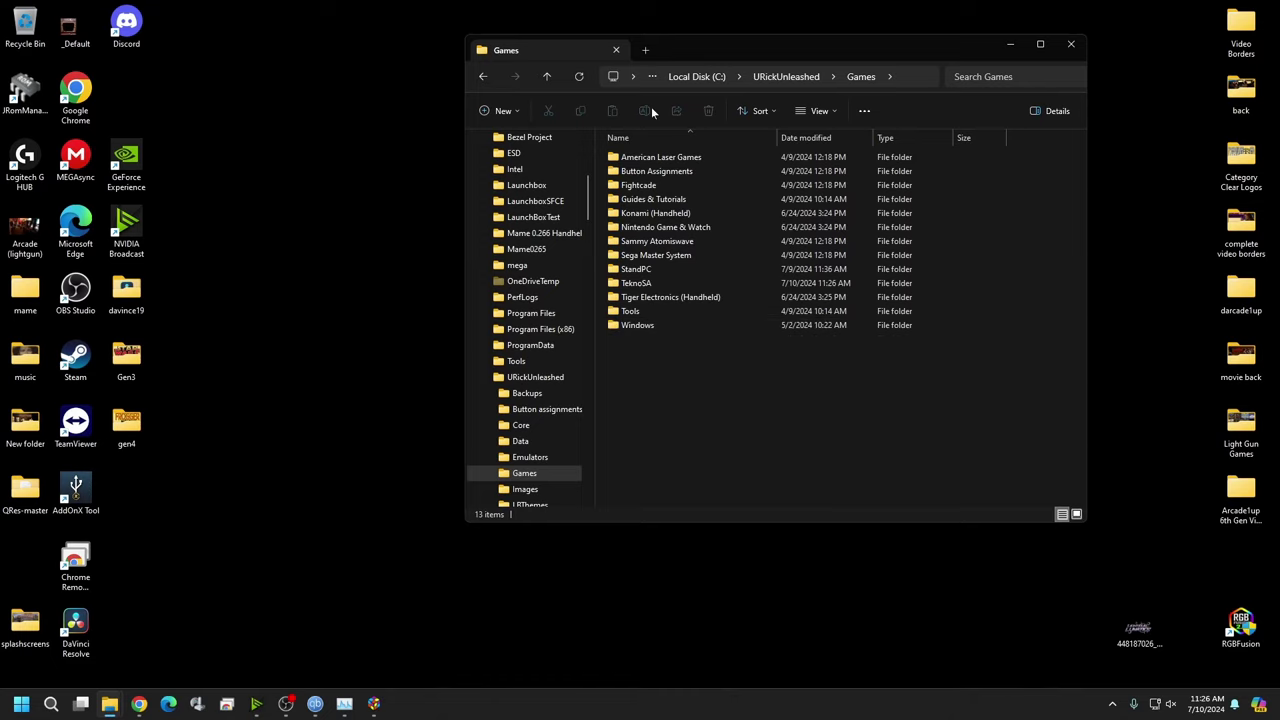
double_click(668, 283)
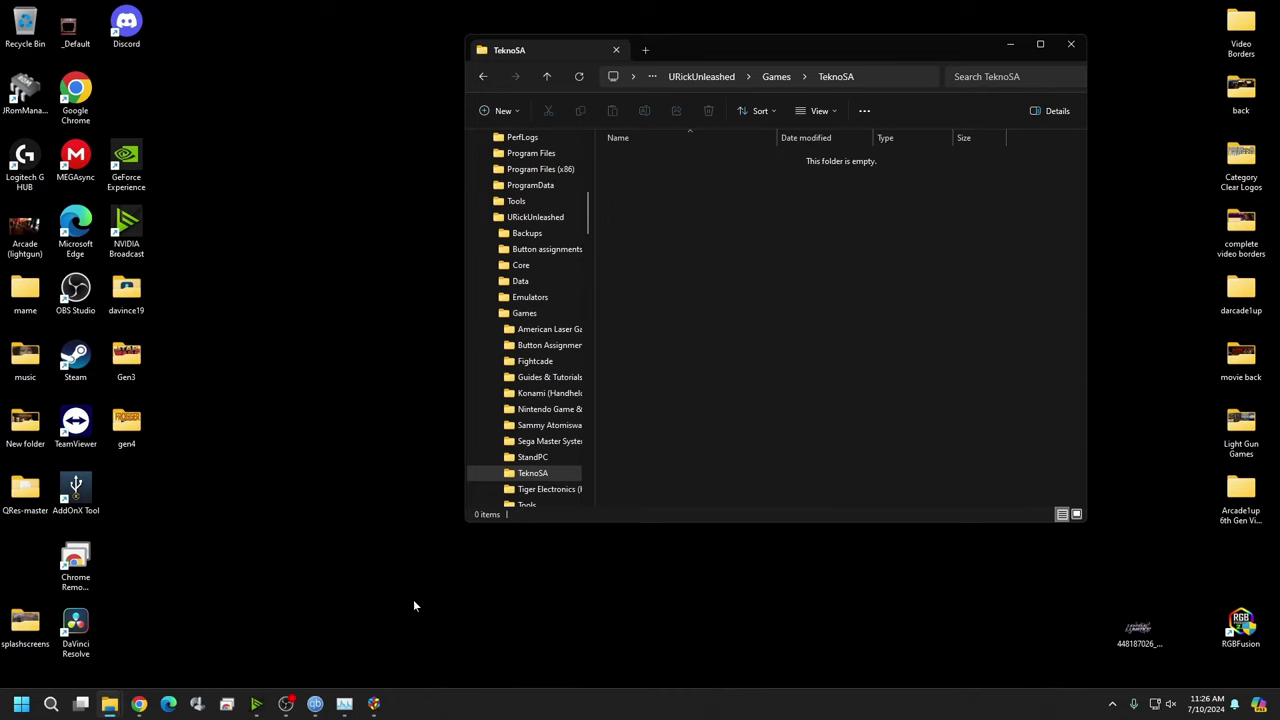
Step: Open today's Transformers Shadows Rising archive from the Downloads folder in 7-Zip
mouse_move(110, 703)
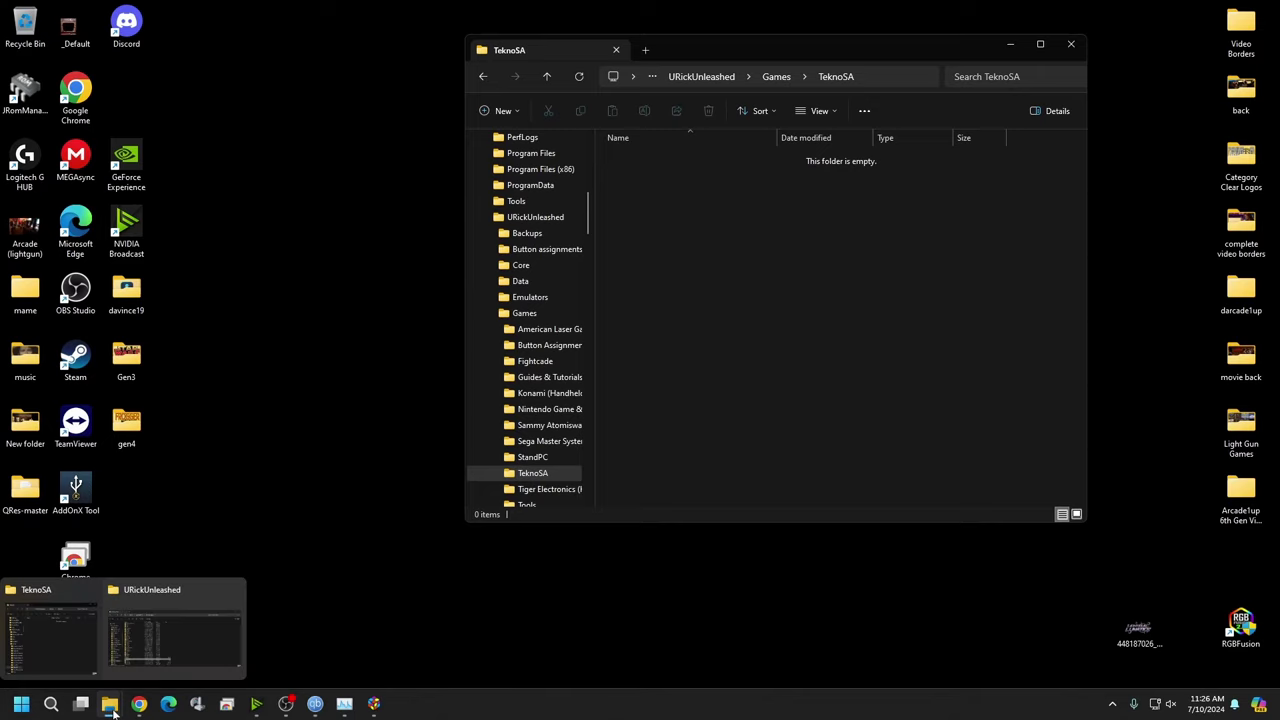
mouse_move(184, 652)
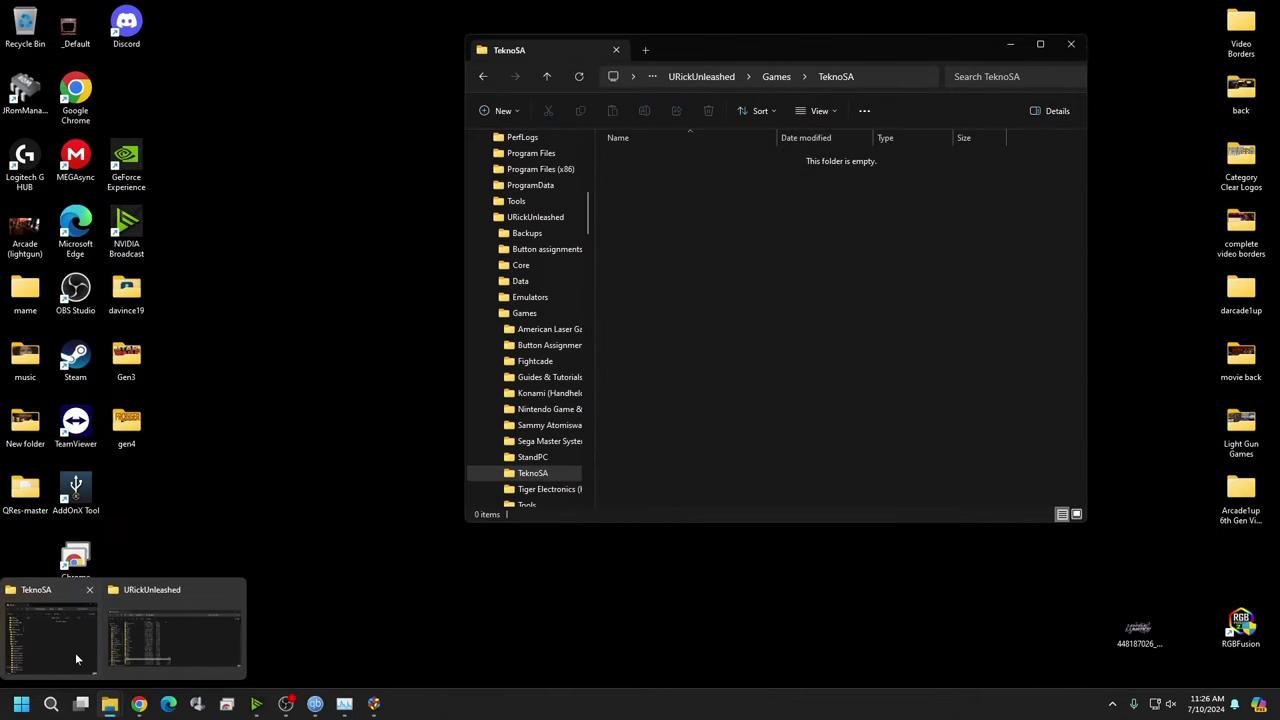
click(75, 652)
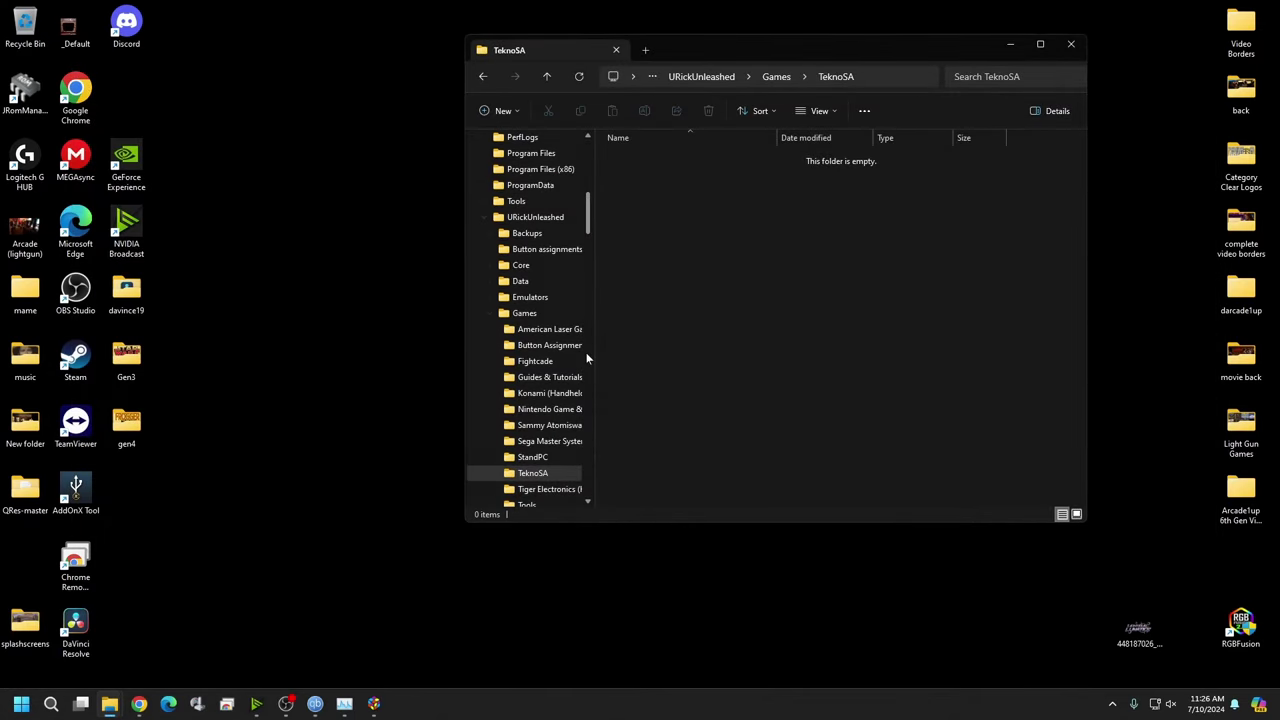
scroll(547, 337, up, 10)
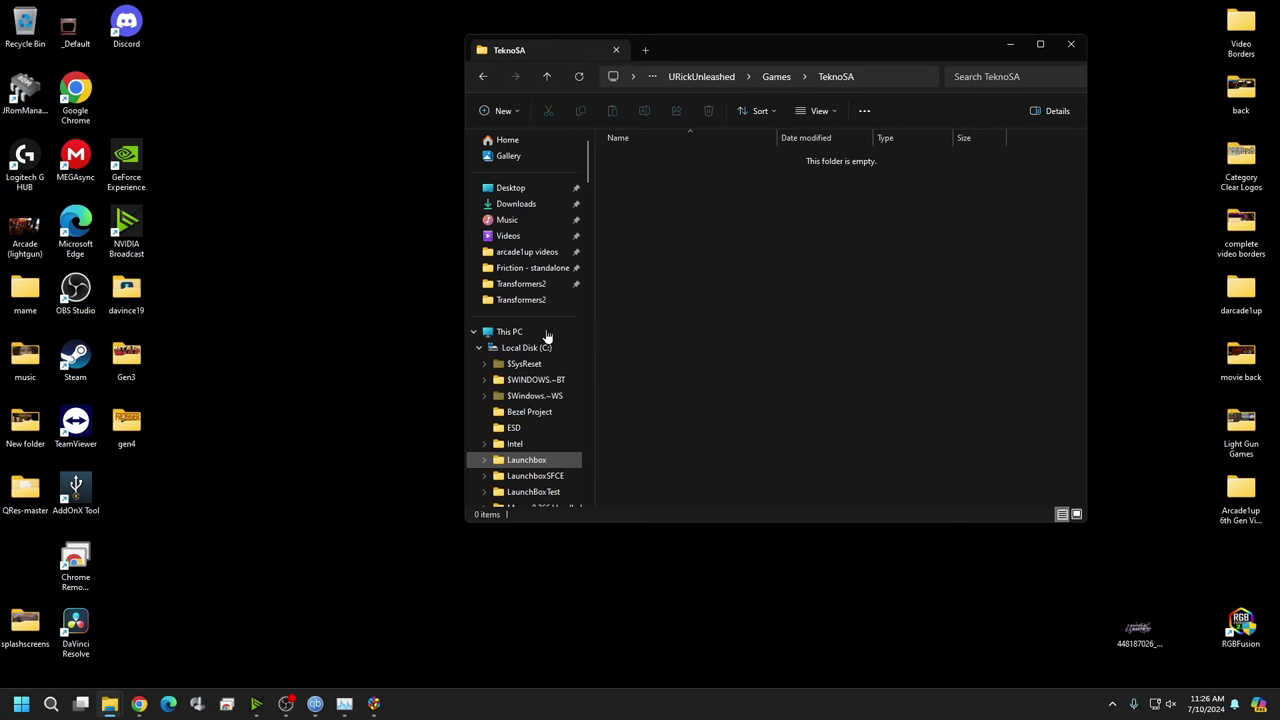
click(515, 204)
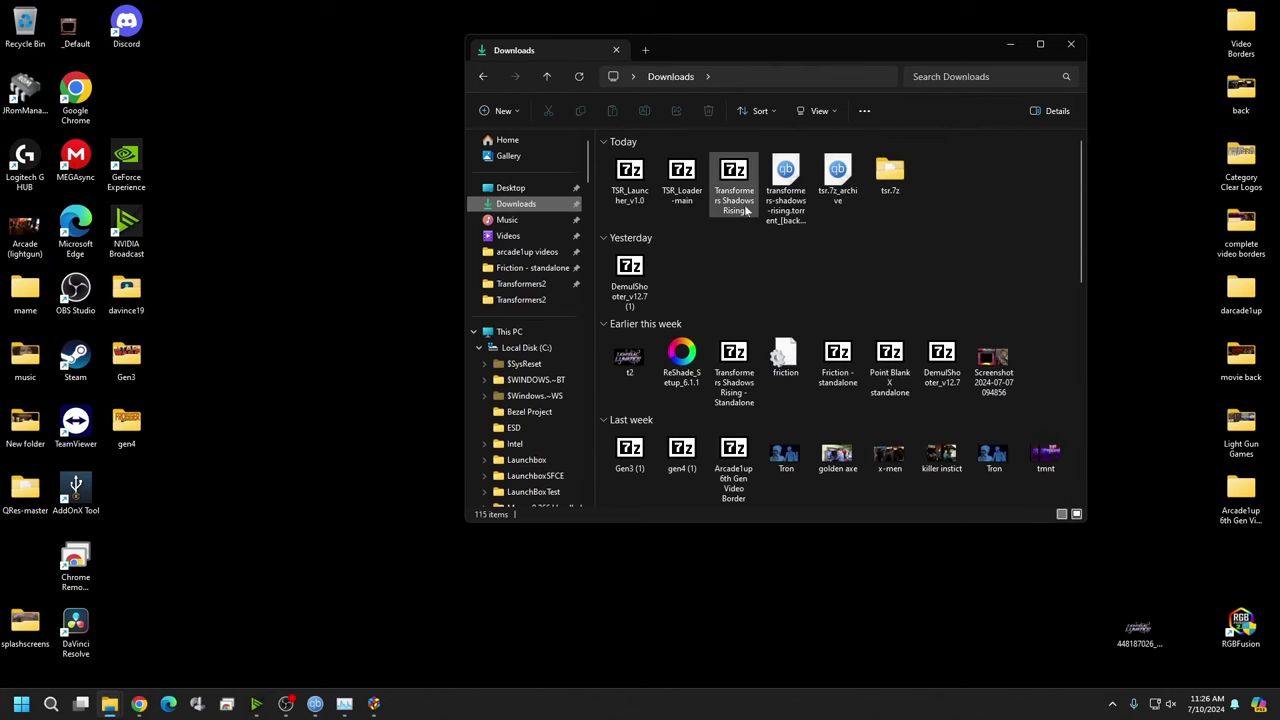
double_click(738, 182)
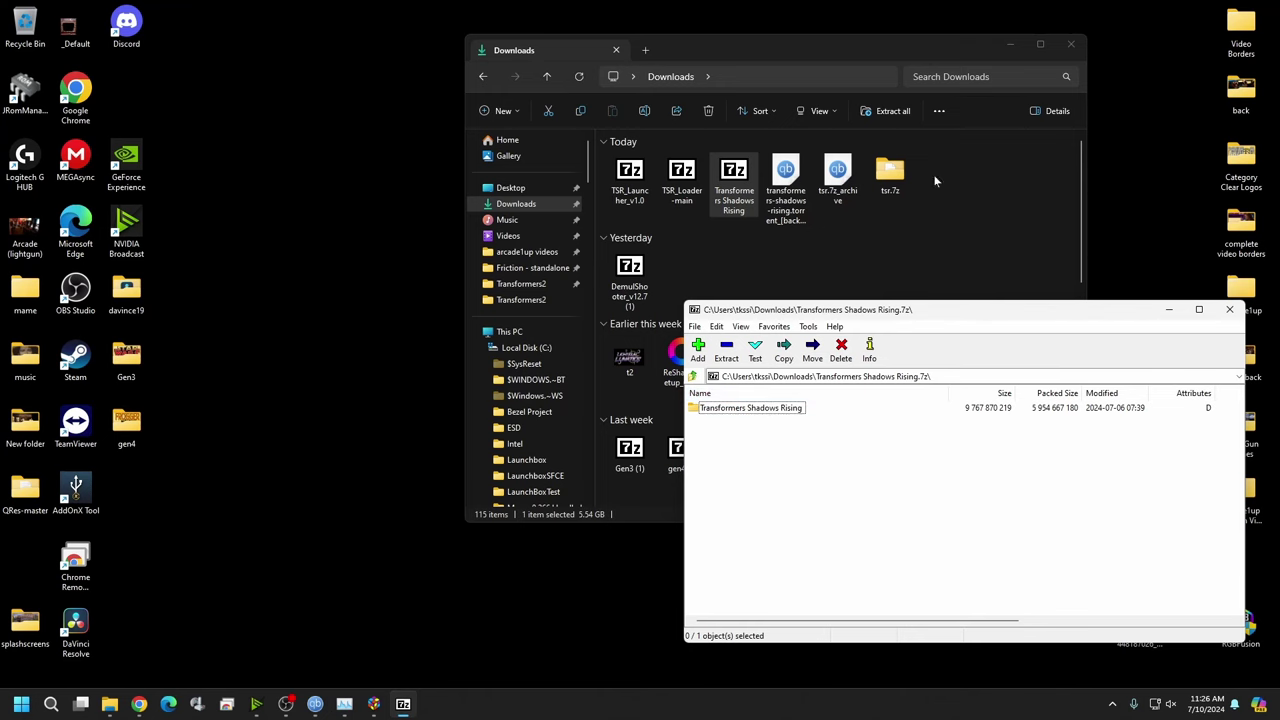
Step: Place the file window beside the archive window and open the URickUnleashed\Games\TeknoSA folder in it
drag(866, 52, 406, 91)
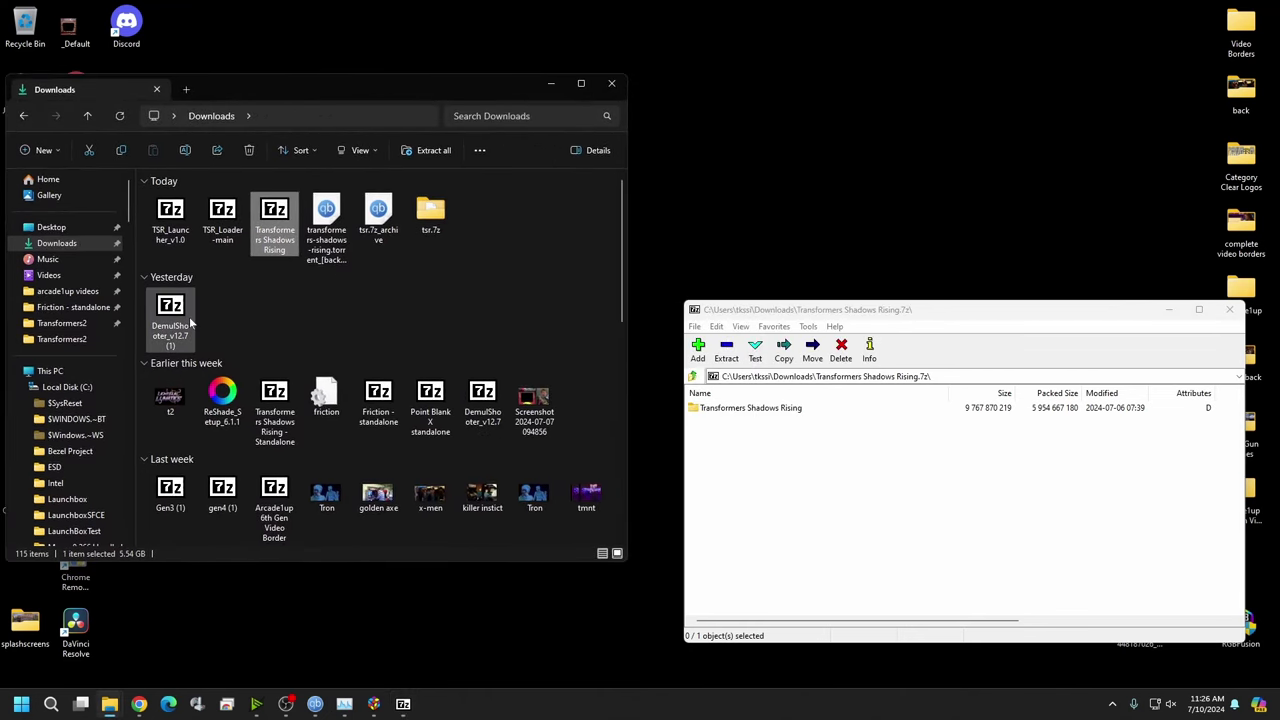
scroll(88, 350, down, 5)
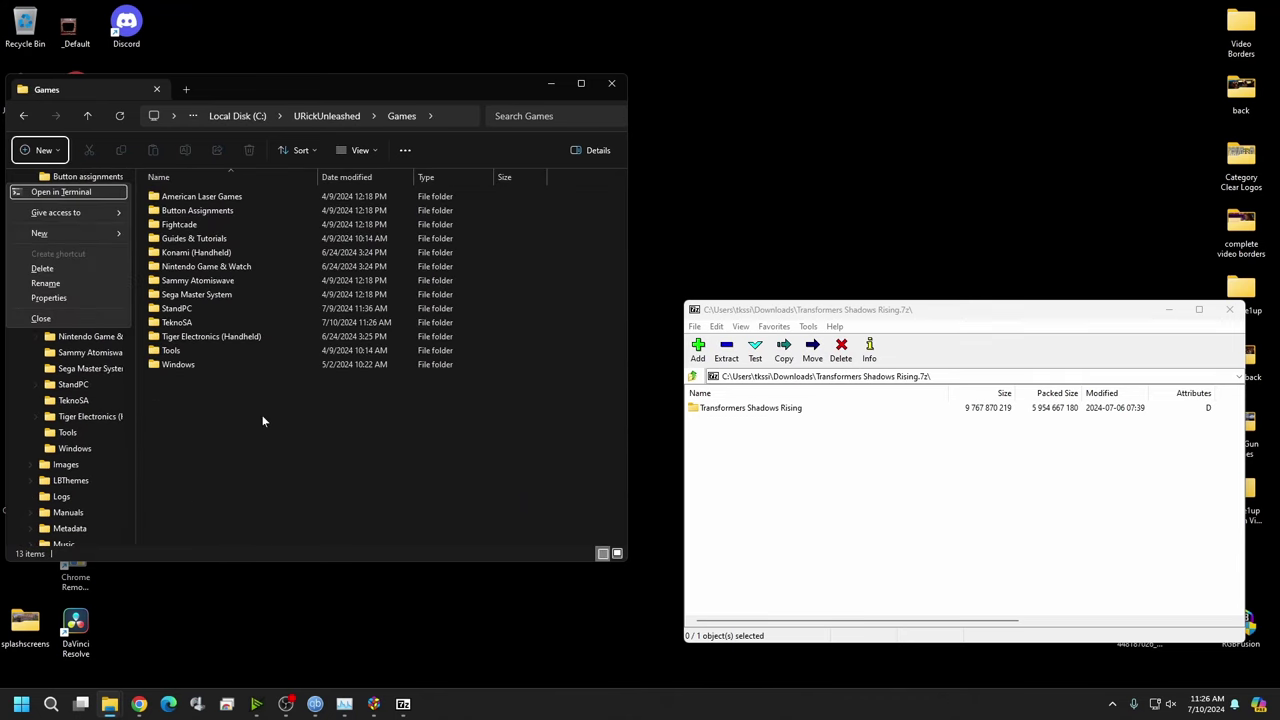
click(196, 318)
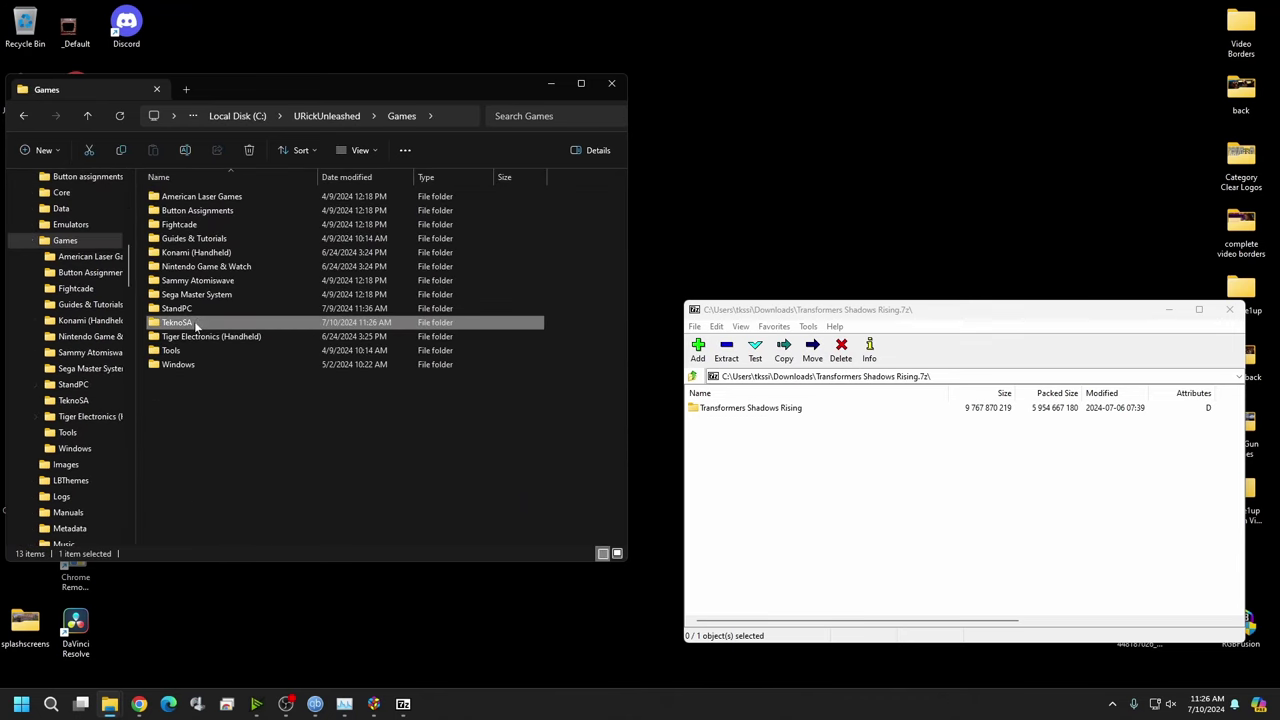
double_click(194, 320)
Step: Extract the archive's top-level Transformers Shadows Rising folder into TeknoSA and close the archive window
double_click(763, 409)
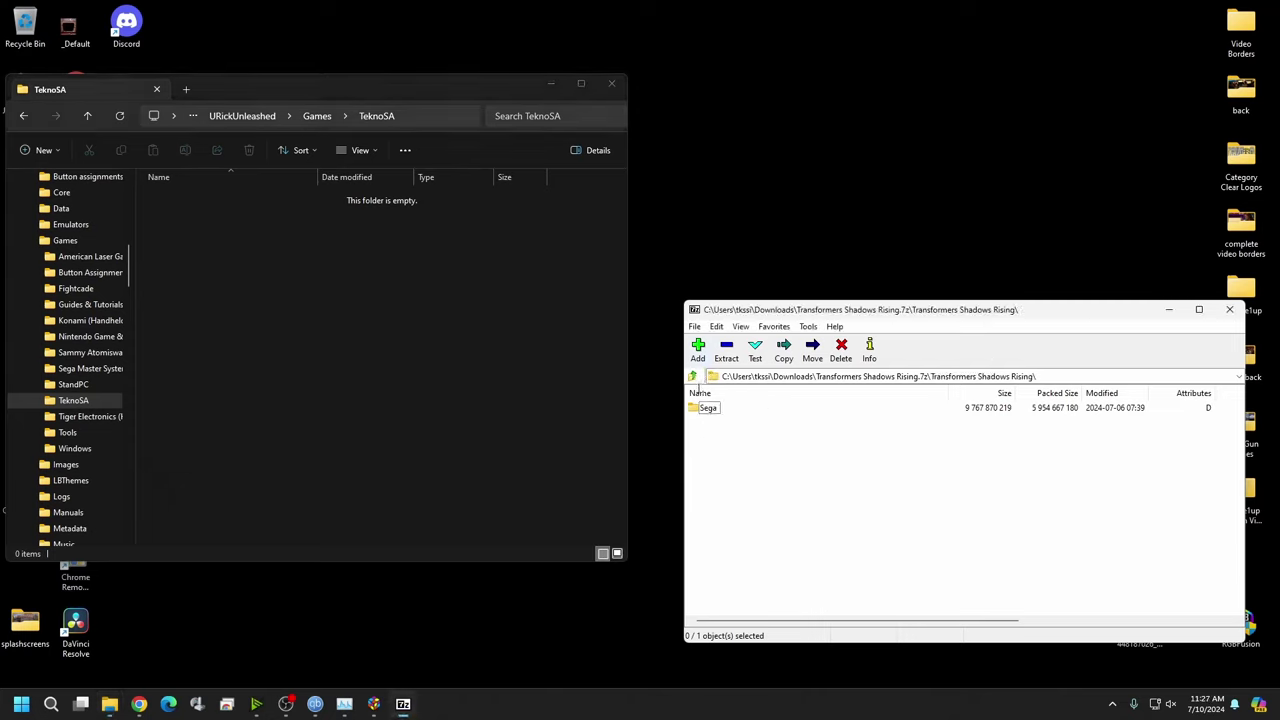
click(691, 376)
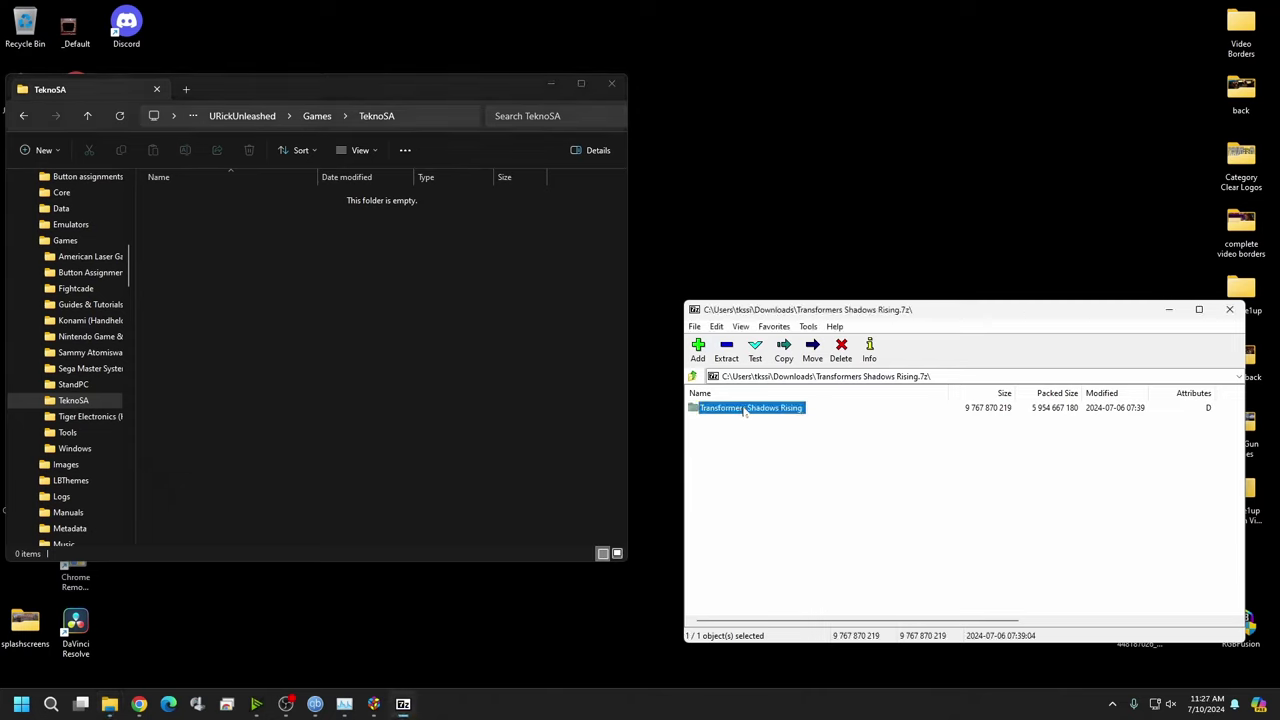
drag(353, 305, 353, 298)
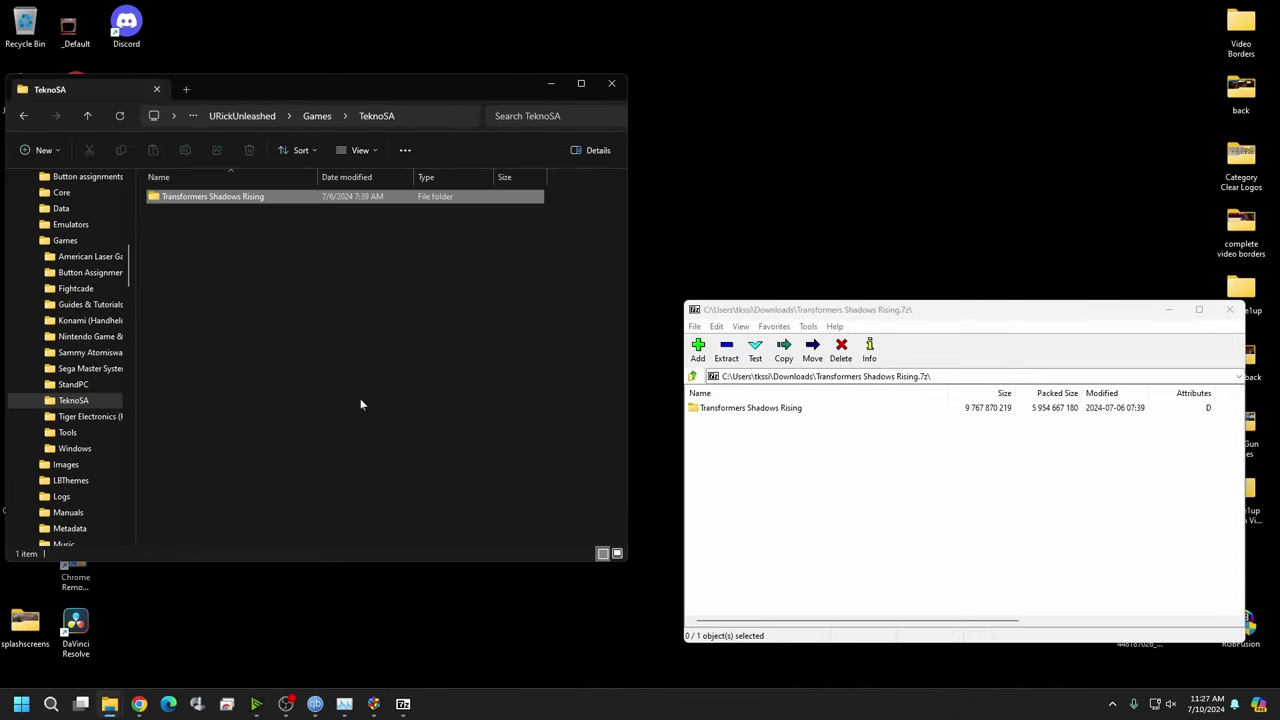
click(390, 332)
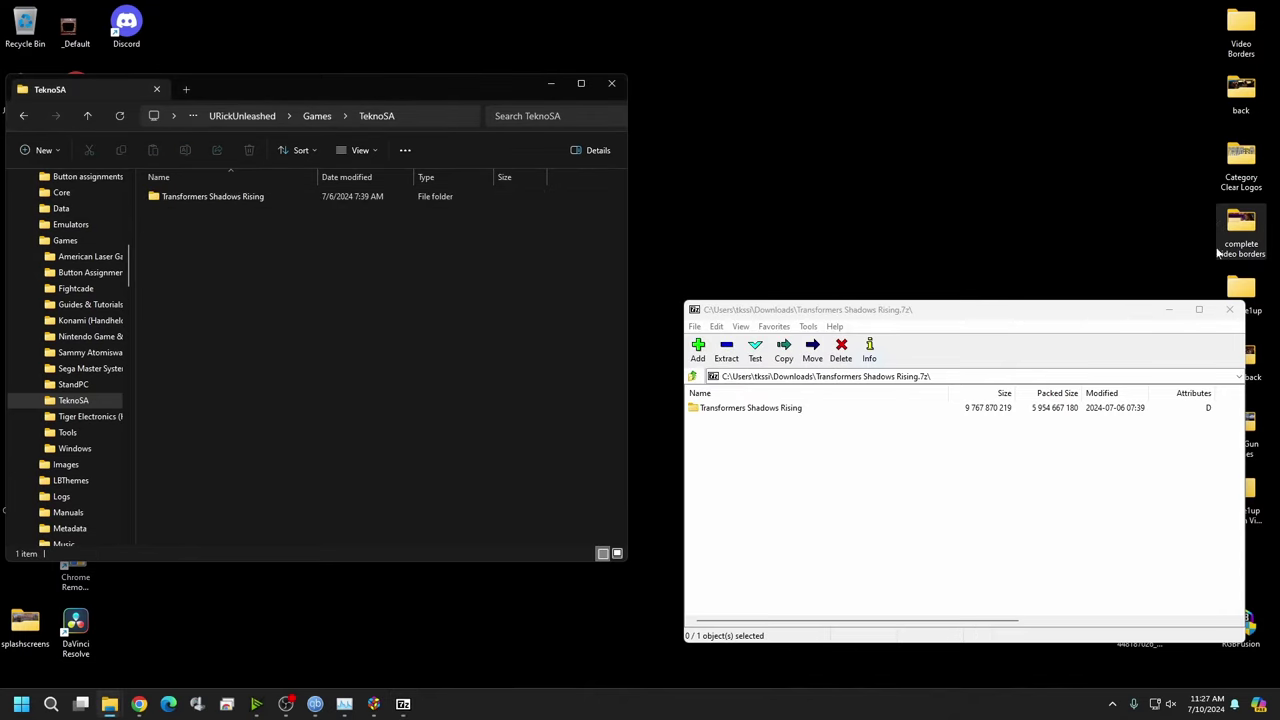
click(1229, 309)
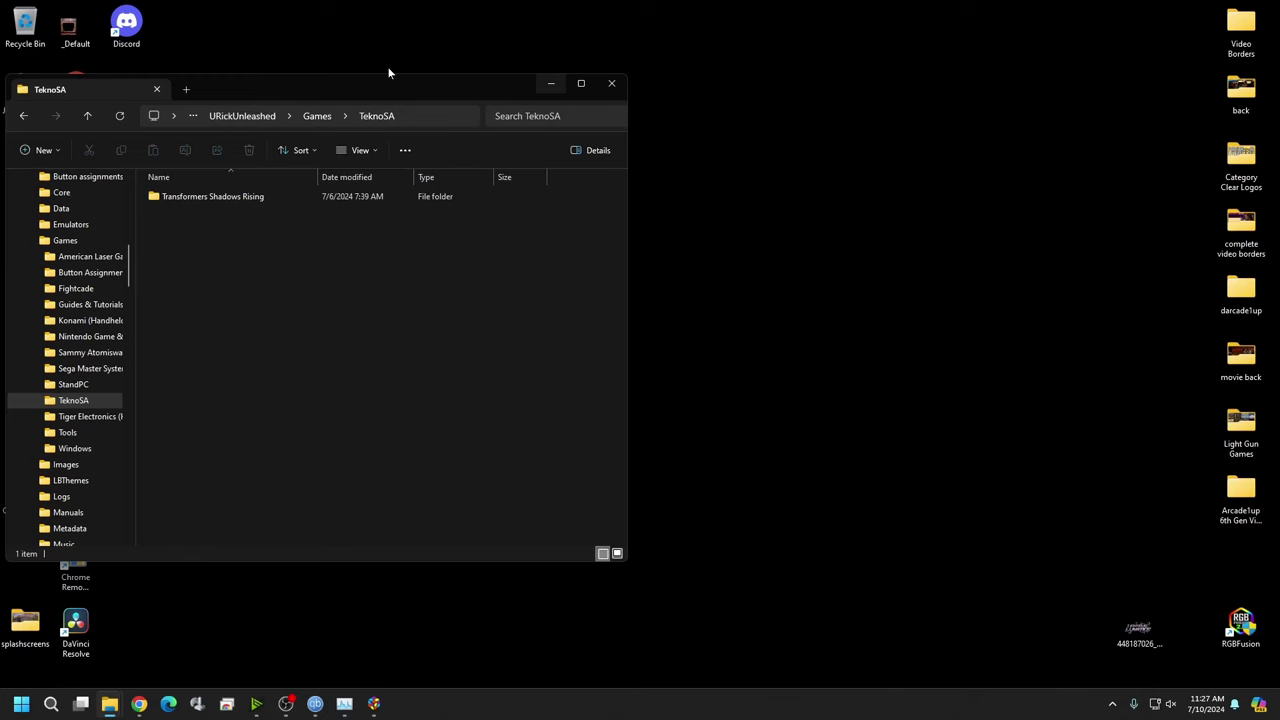
Step: Move the file window back to the middle of the desktop and open the Sega folder inside Transformers Shadows Rising
drag(385, 80, 810, 68)
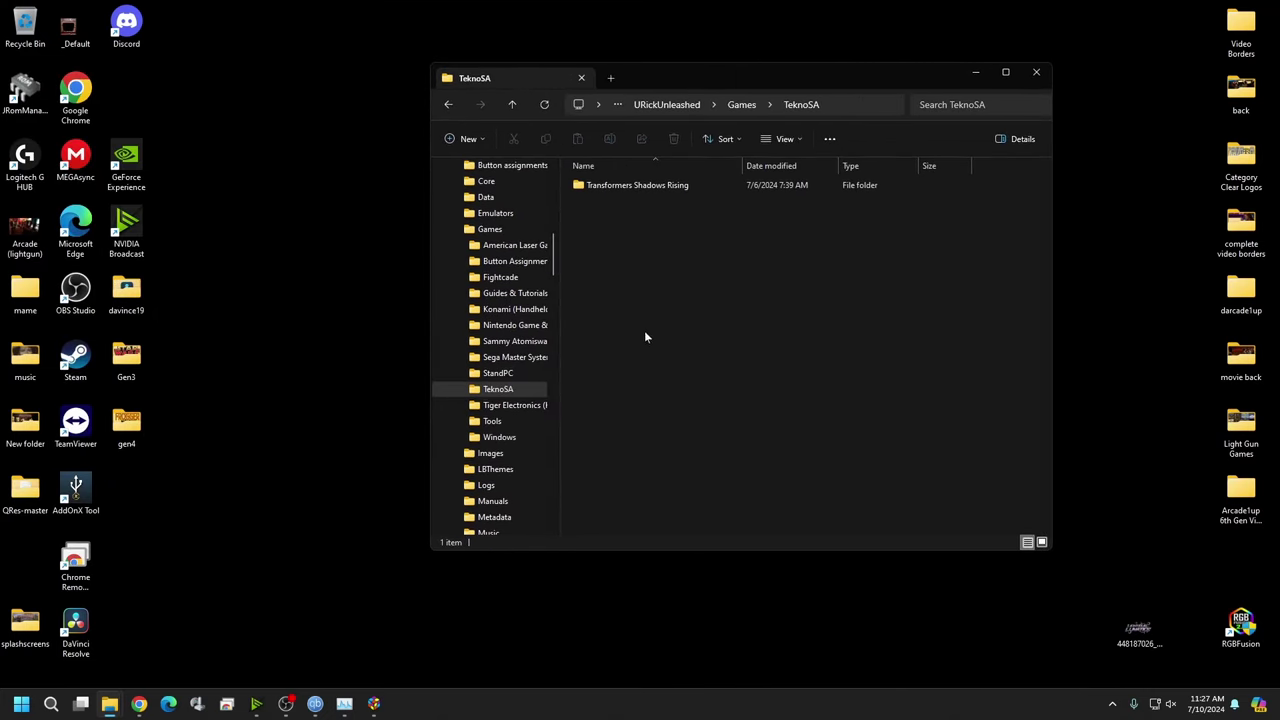
double_click(660, 186)
double_click(657, 190)
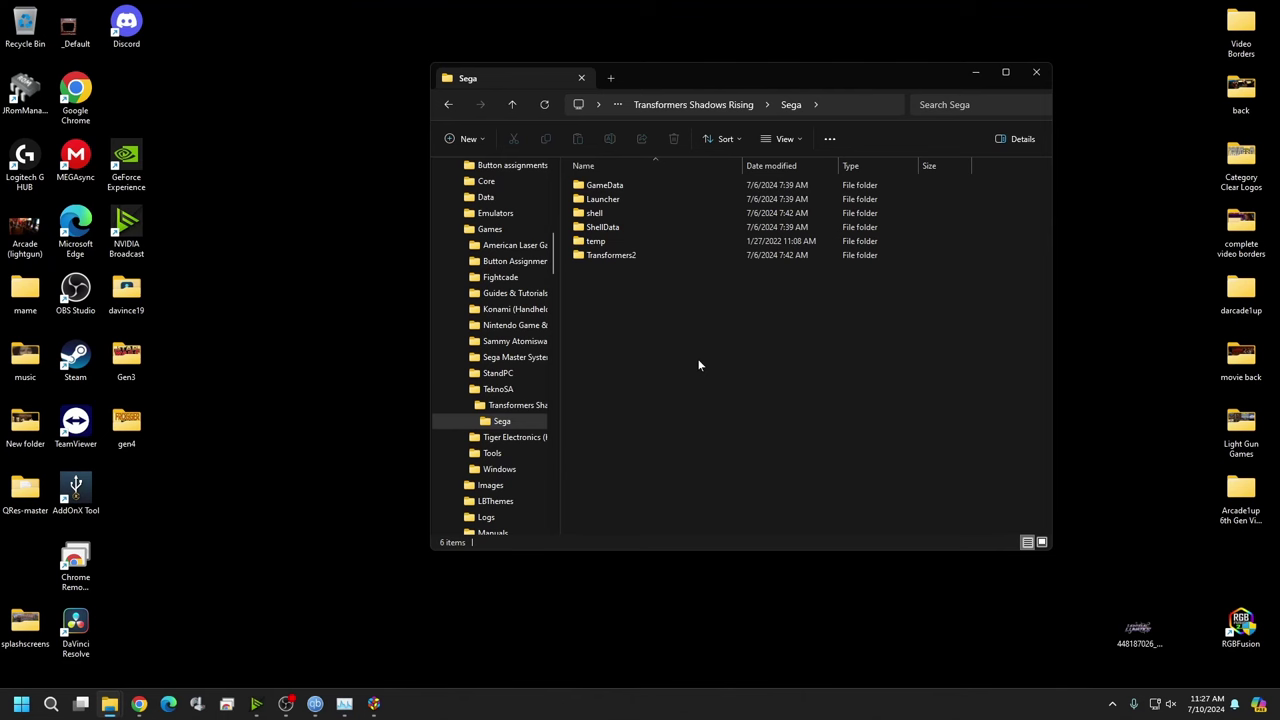
Step: Switch to Chrome and shorten the Google search to "demulshooter github"
key(alt+Tab)
click(450, 150)
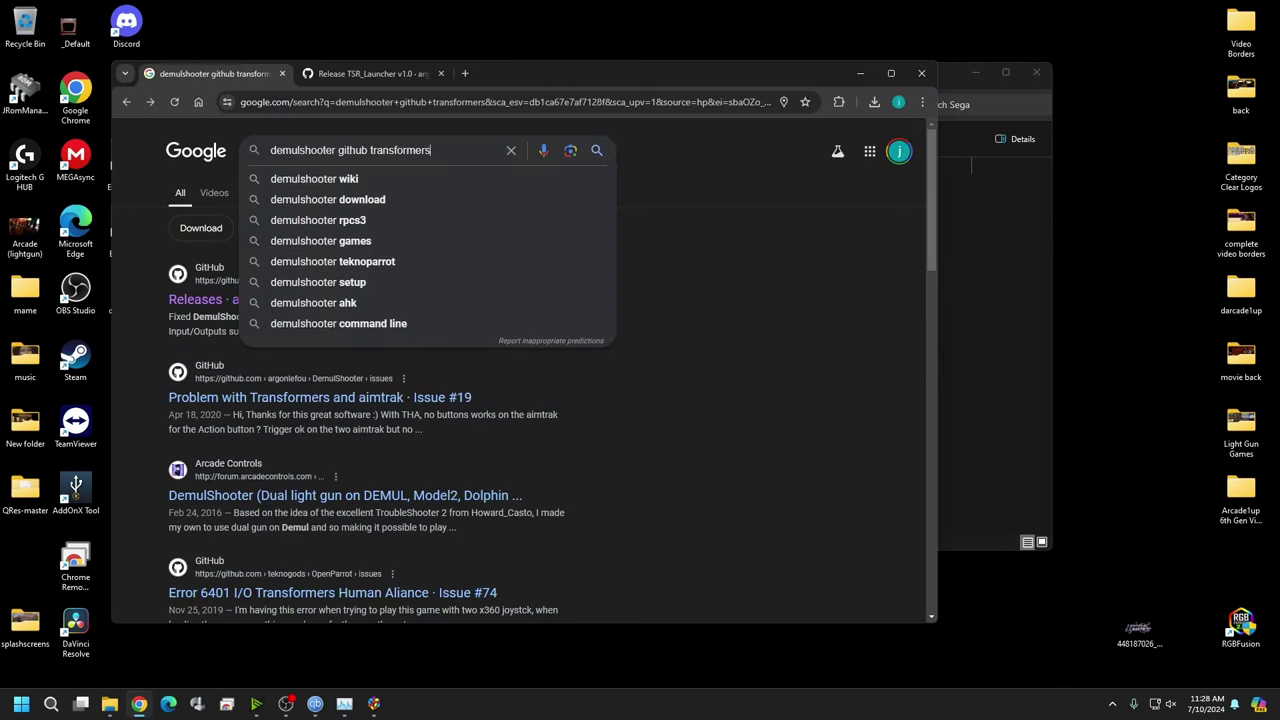
key(BackSpace)
key(BackSpace)
key(BackSpace)
key(BackSpace)
key(BackSpace)
key(BackSpace)
key(BackSpace)
key(BackSpace)
key(BackSpace)
key(BackSpace)
key(BackSpace)
key(BackSpace)
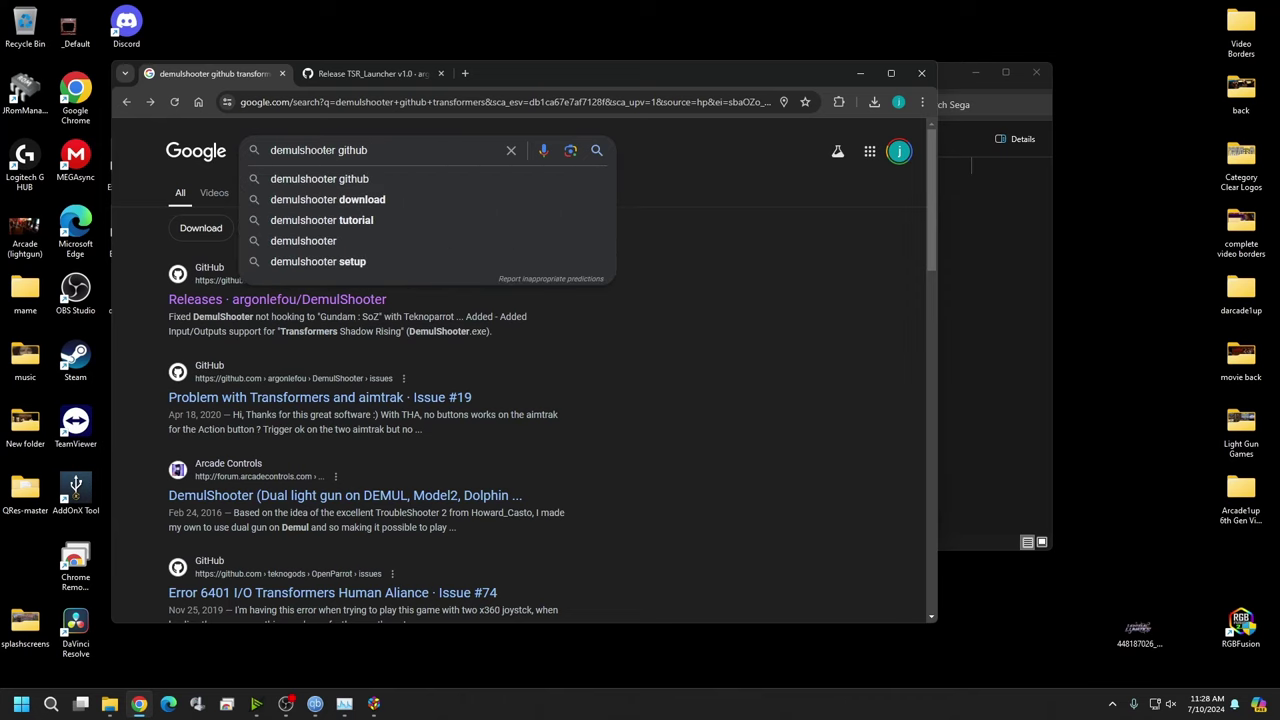
key(Return)
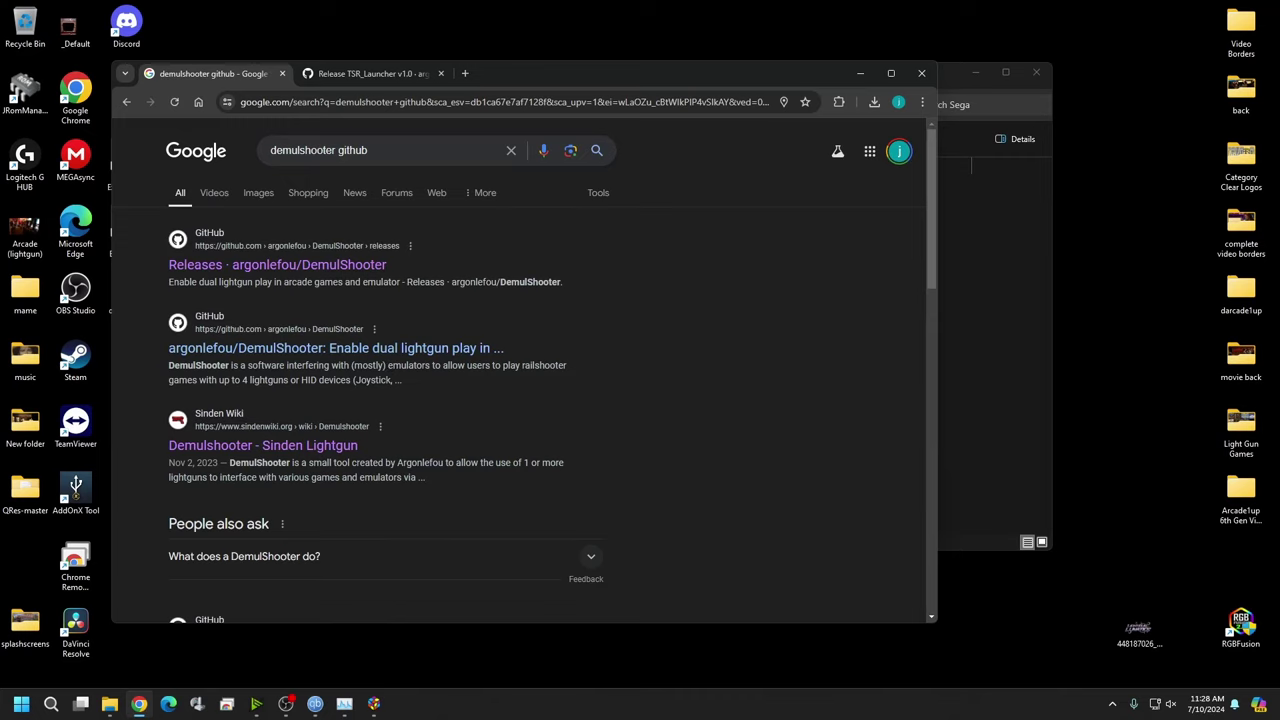
Step: Open the DemulShooter releases page on GitHub and go to the release author's profile
click(288, 264)
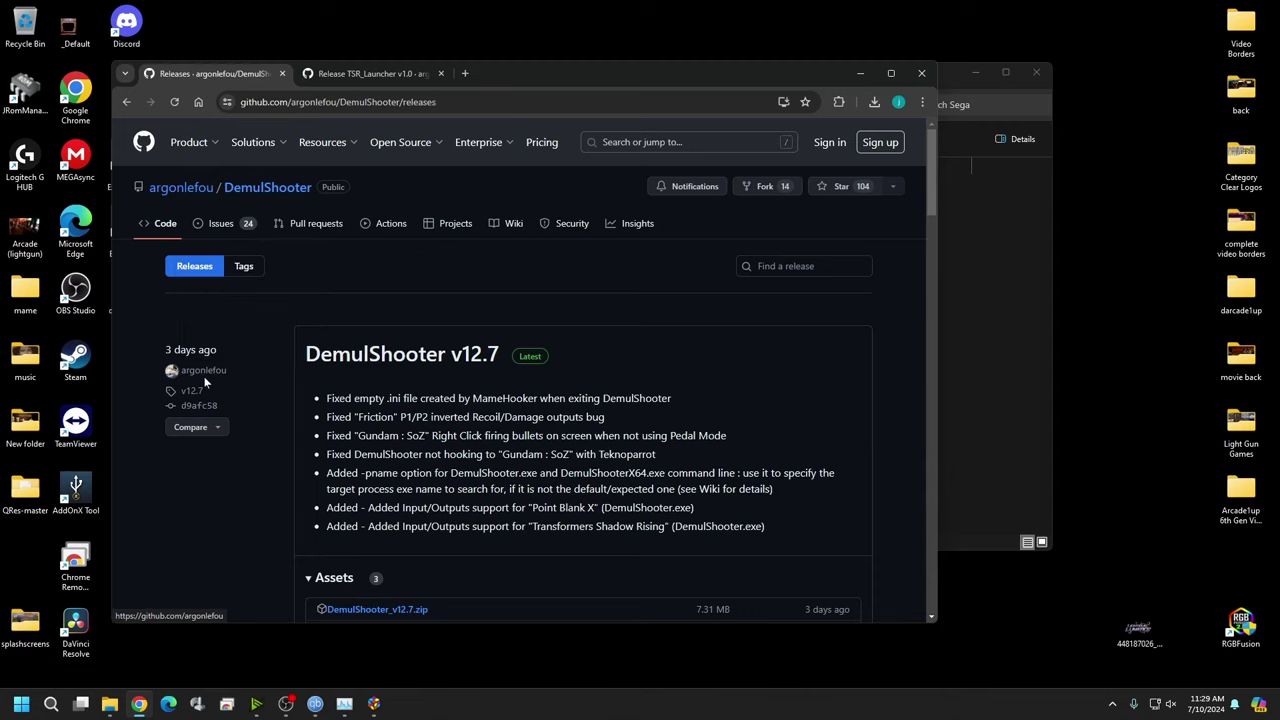
mouse_move(204, 378)
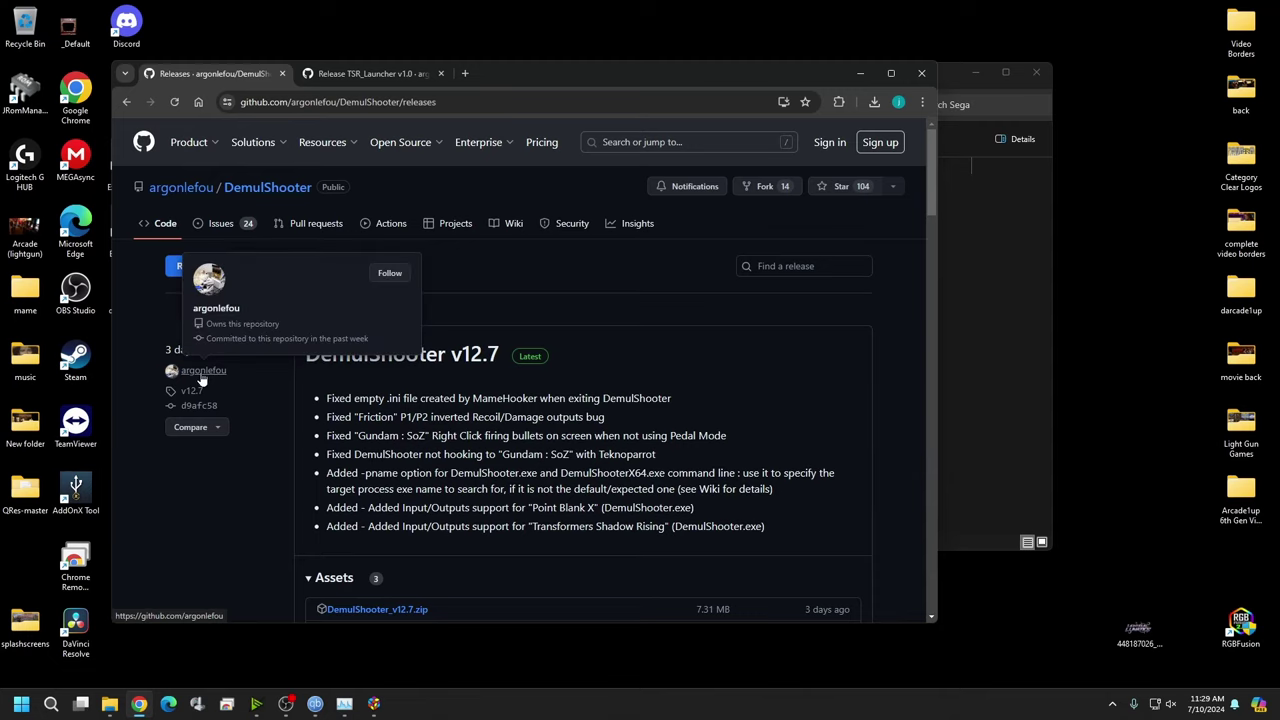
click(203, 378)
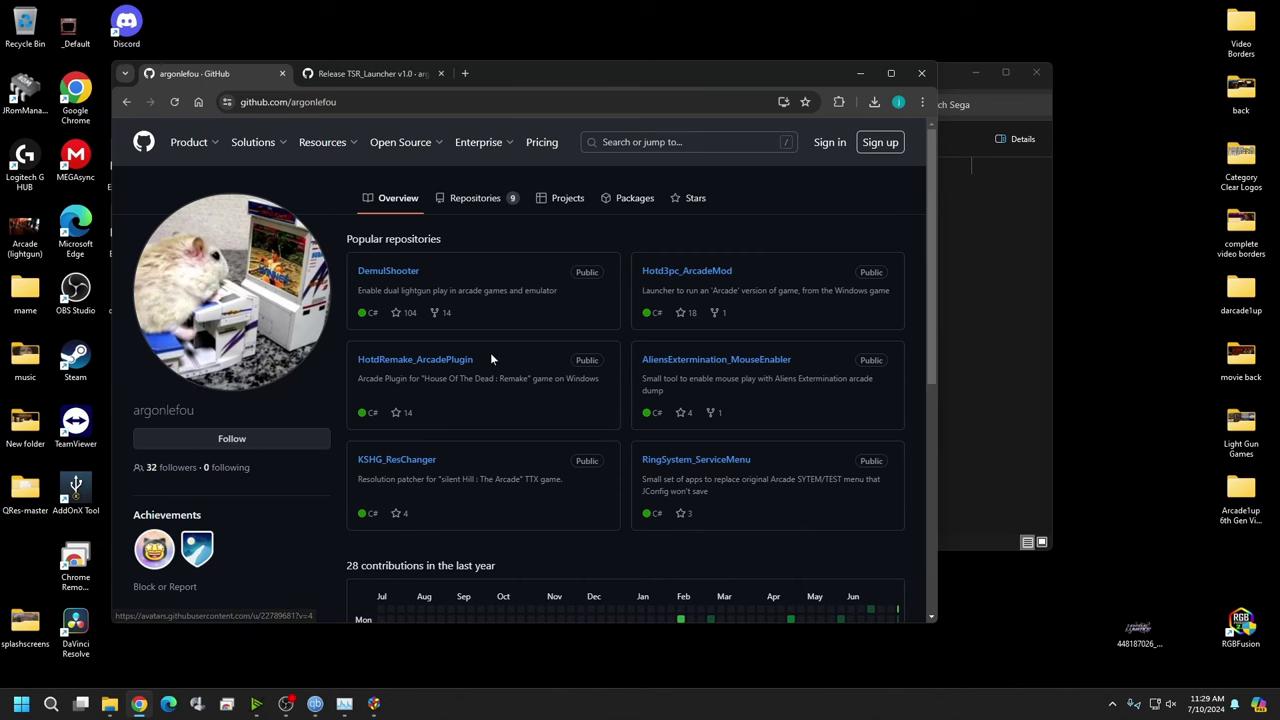
Step: Open the TSR_Loader repository from the contribution activity on the author's profile
scroll(491, 360, down, 4)
scroll(490, 355, down, 1)
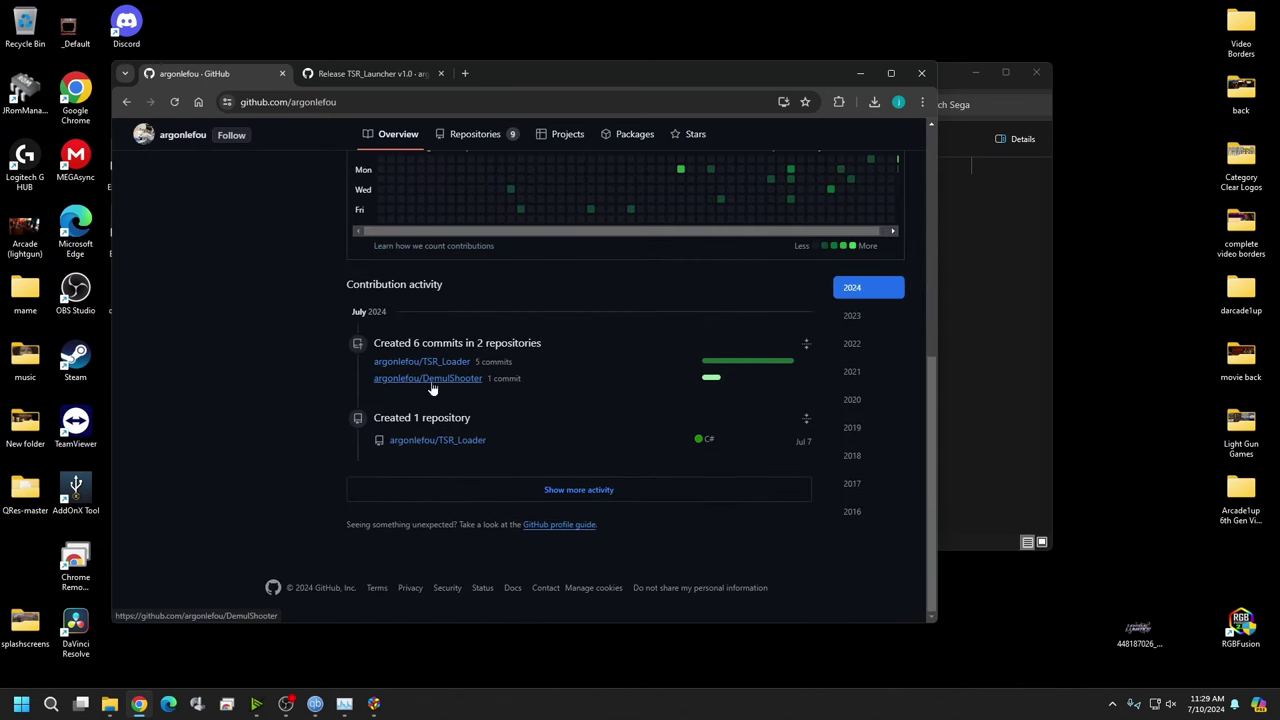
mouse_move(433, 372)
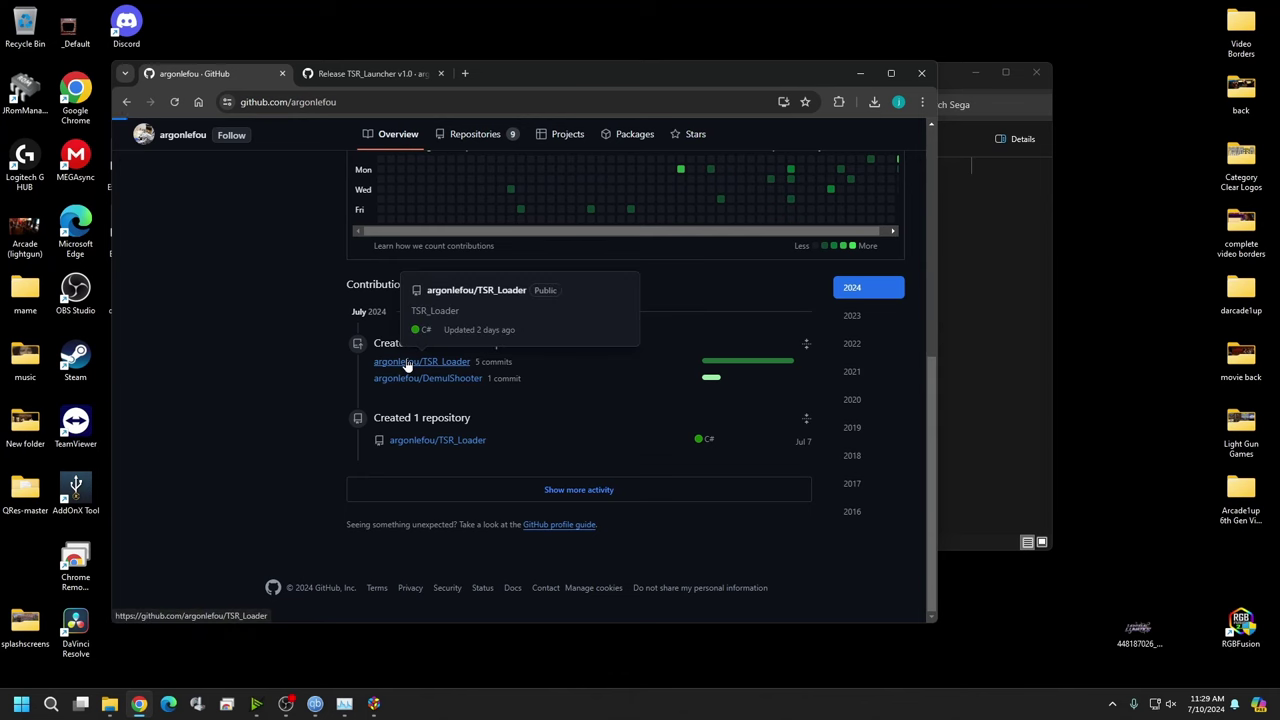
click(407, 366)
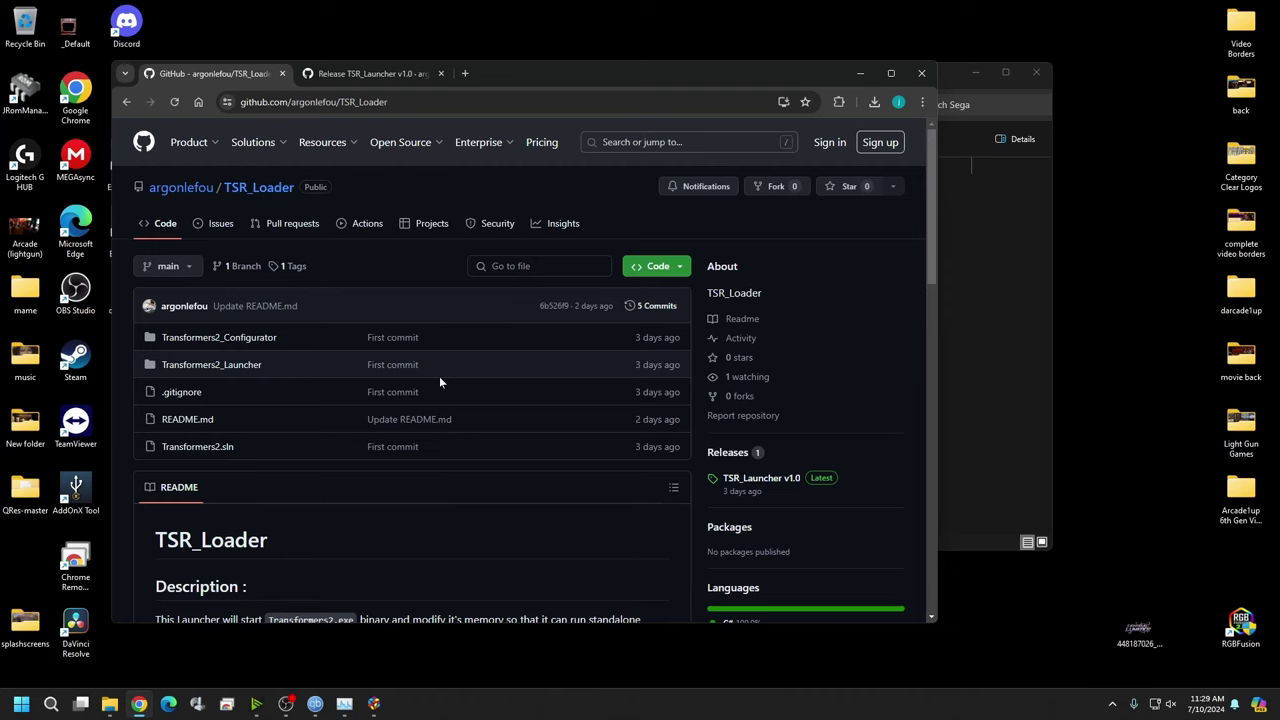
Step: Download the TSR_Loader repository as a ZIP and open the TSR_Loader-main folder inside the downloaded archive
click(662, 268)
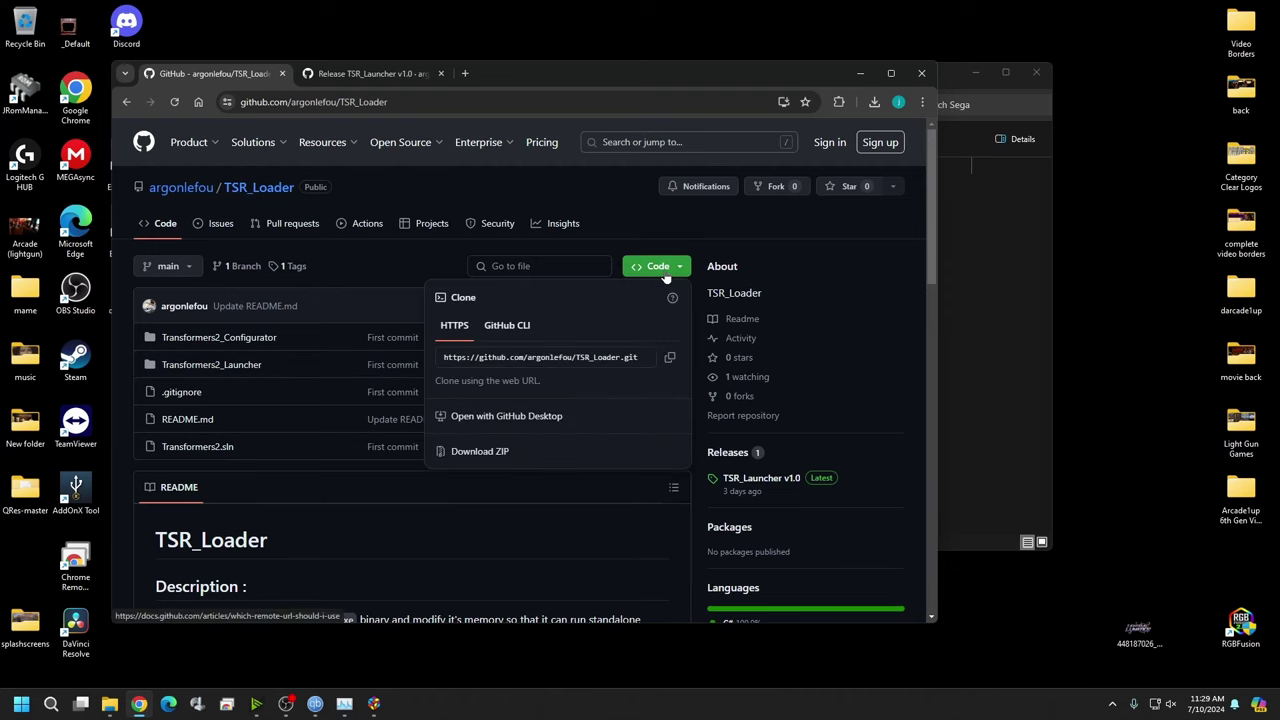
click(483, 455)
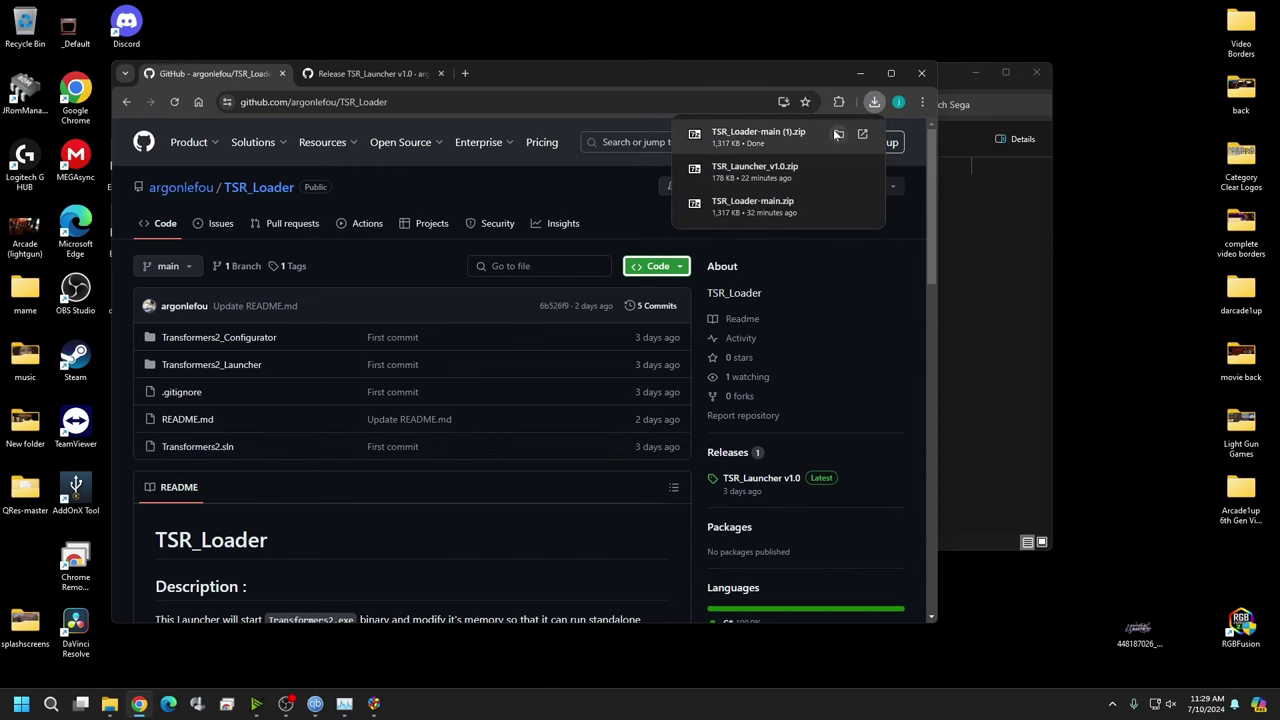
click(838, 133)
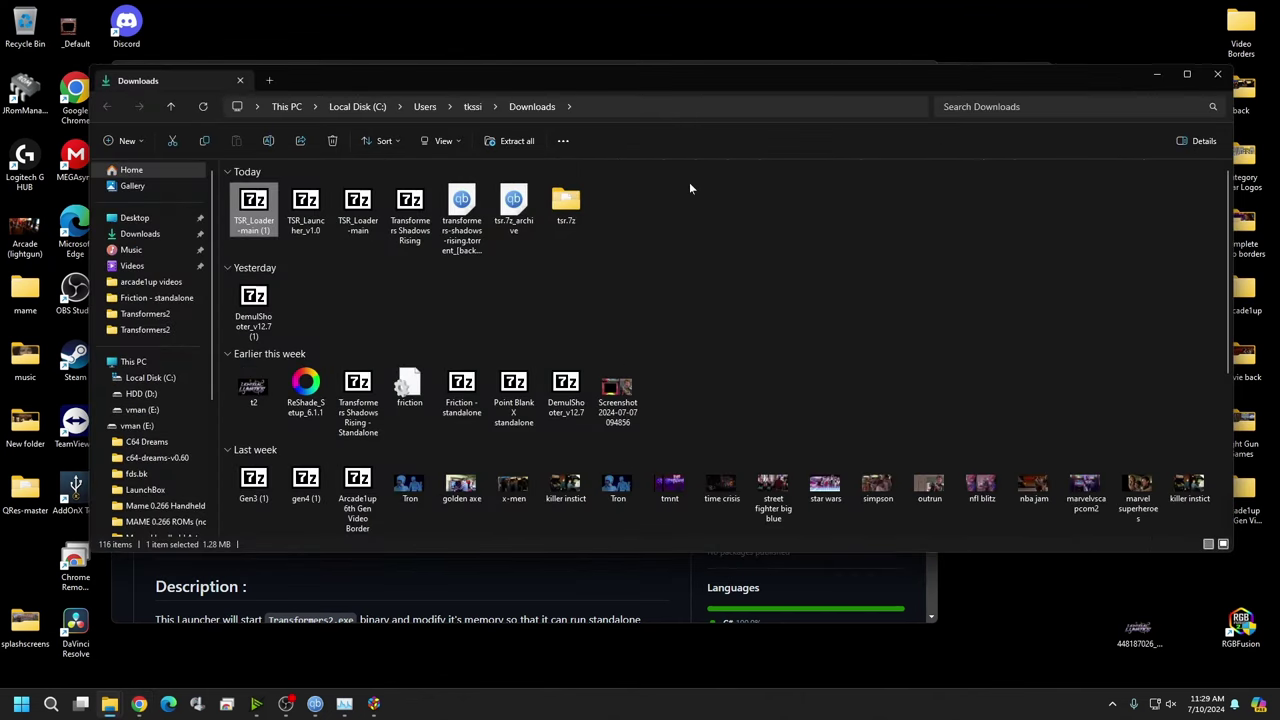
double_click(266, 207)
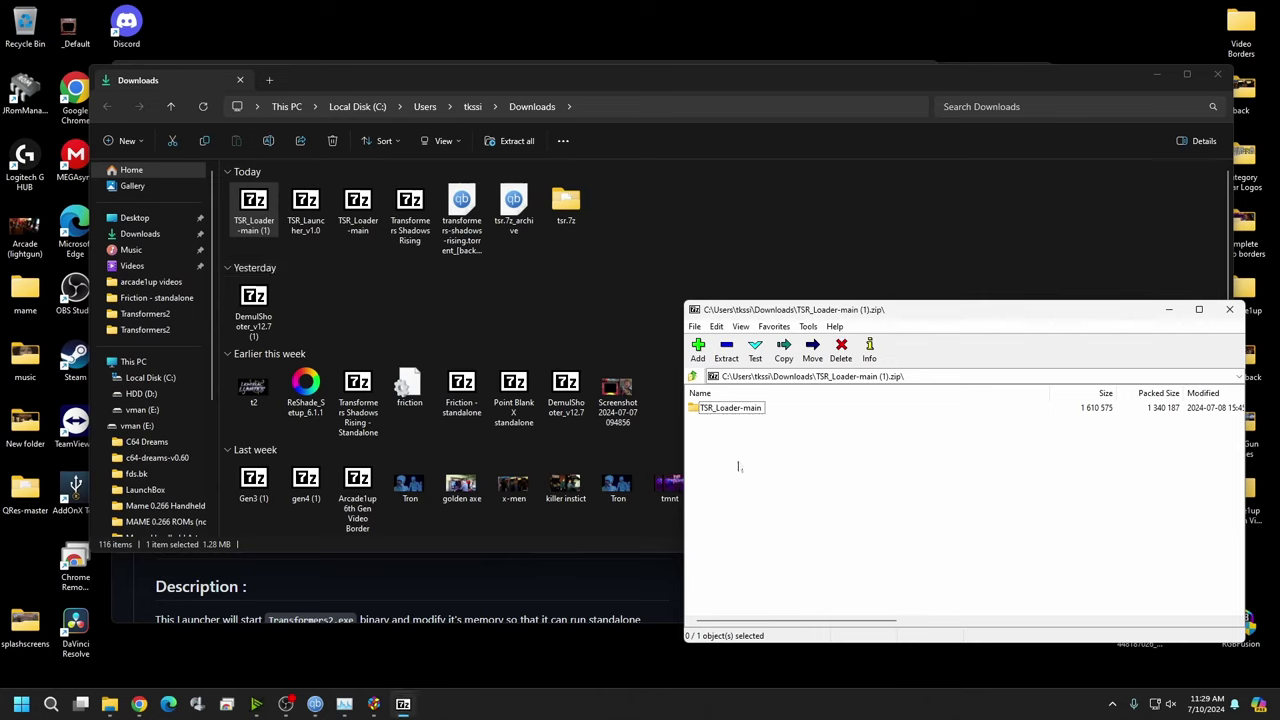
double_click(752, 408)
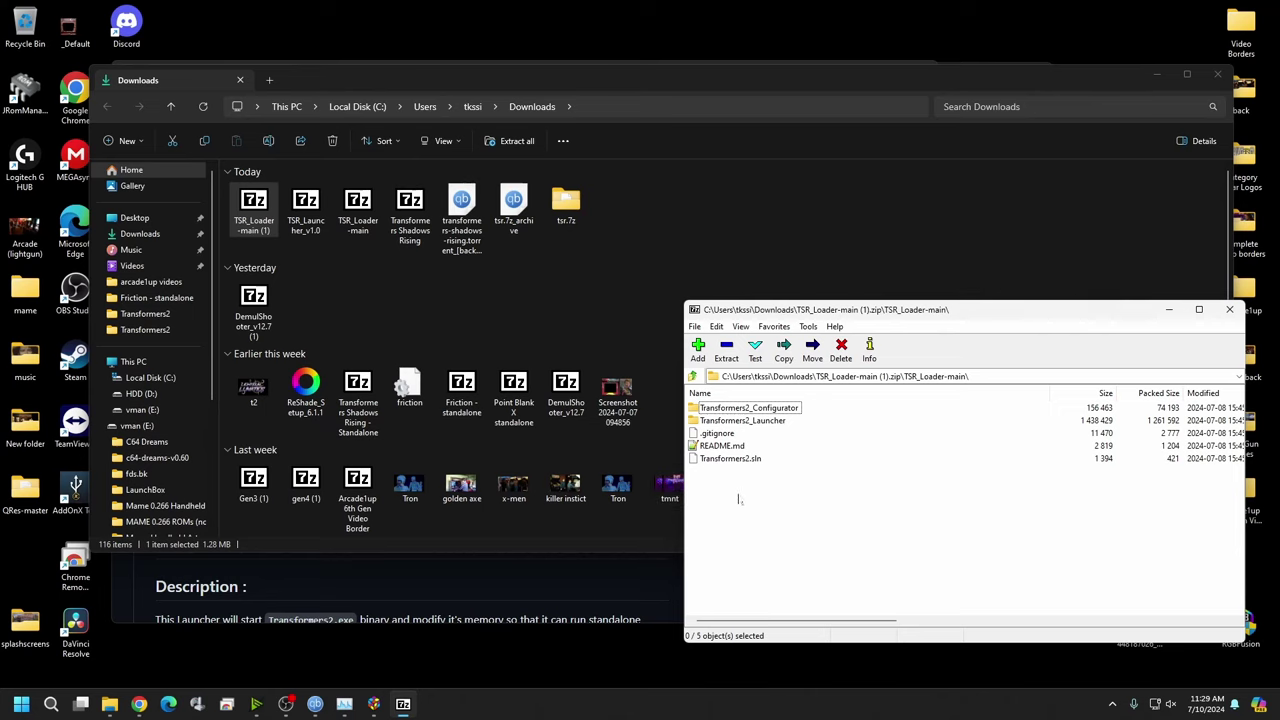
drag(741, 497, 720, 470)
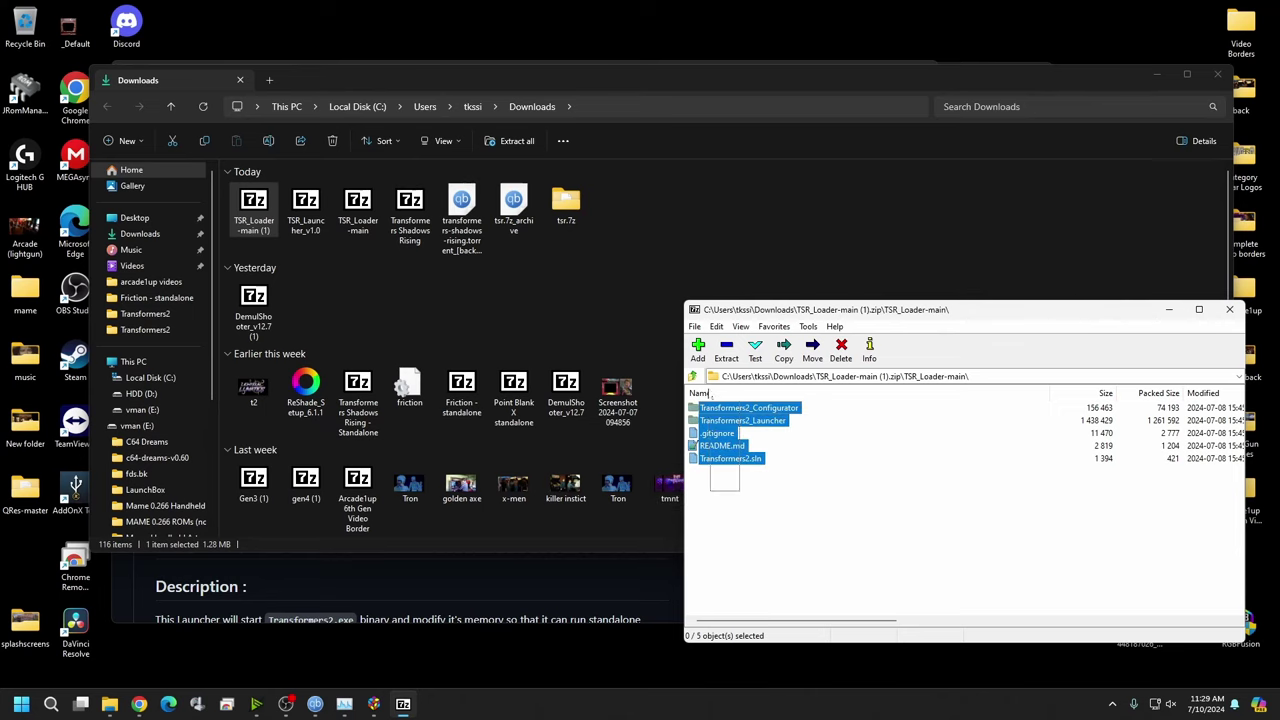
Step: Switch to the game's file window and open TeknoSA > Transformers Shadows Rising > Sega > Transformers2
mouse_move(110, 704)
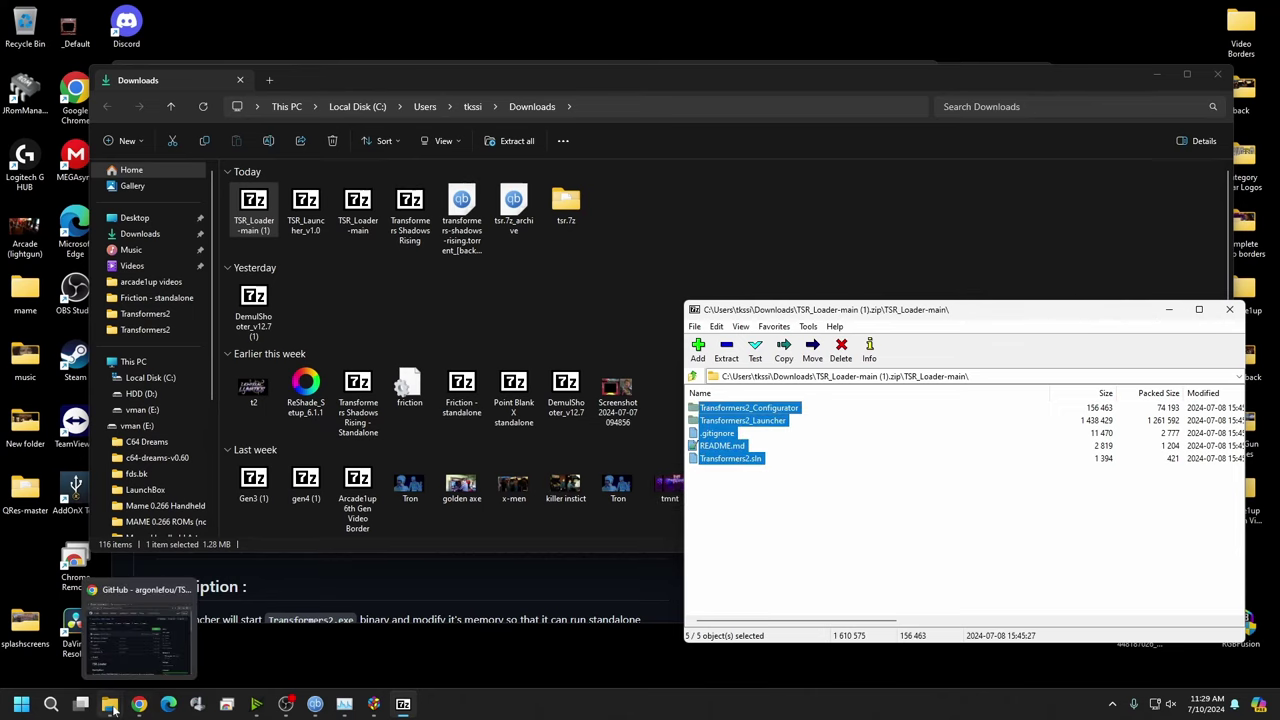
mouse_move(70, 635)
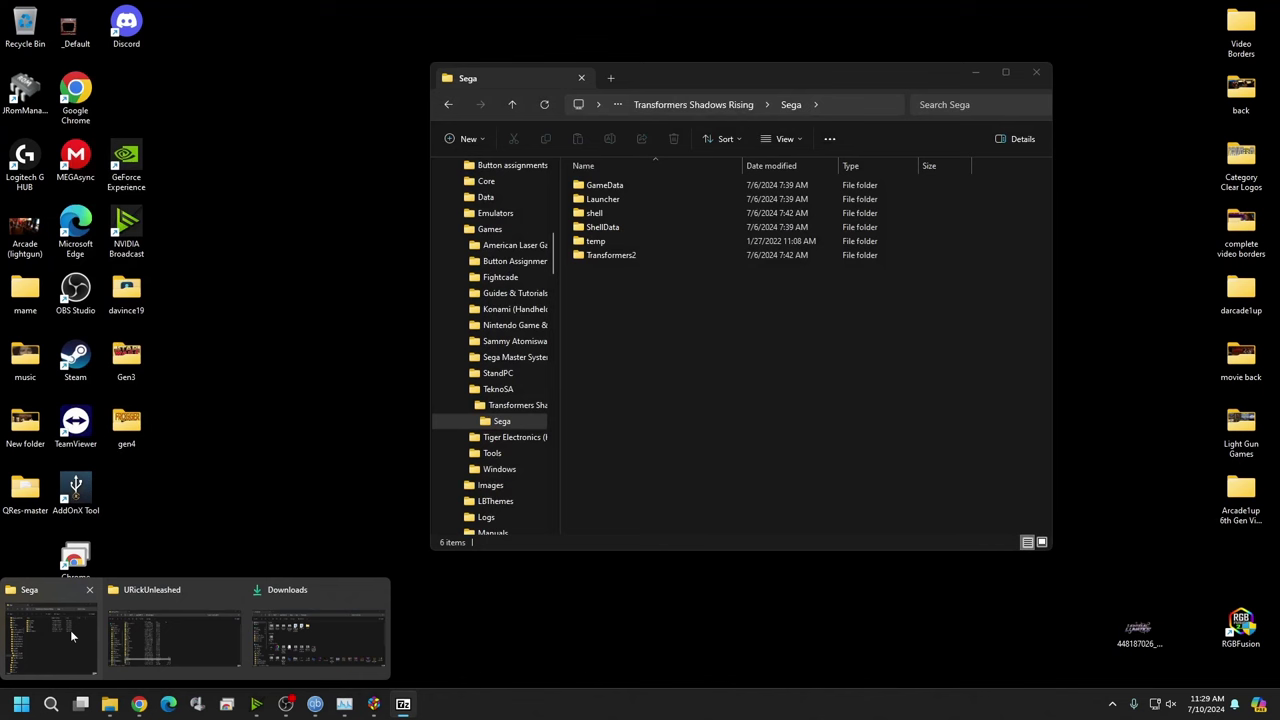
click(70, 630)
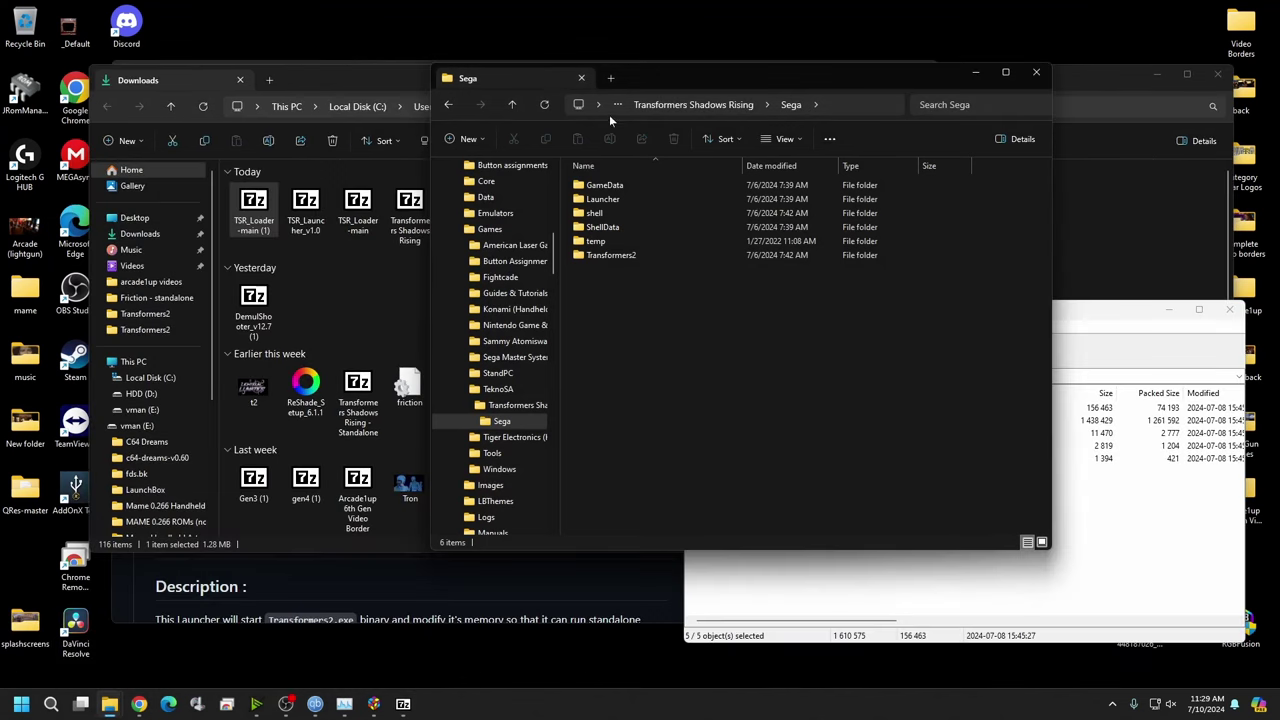
click(511, 105)
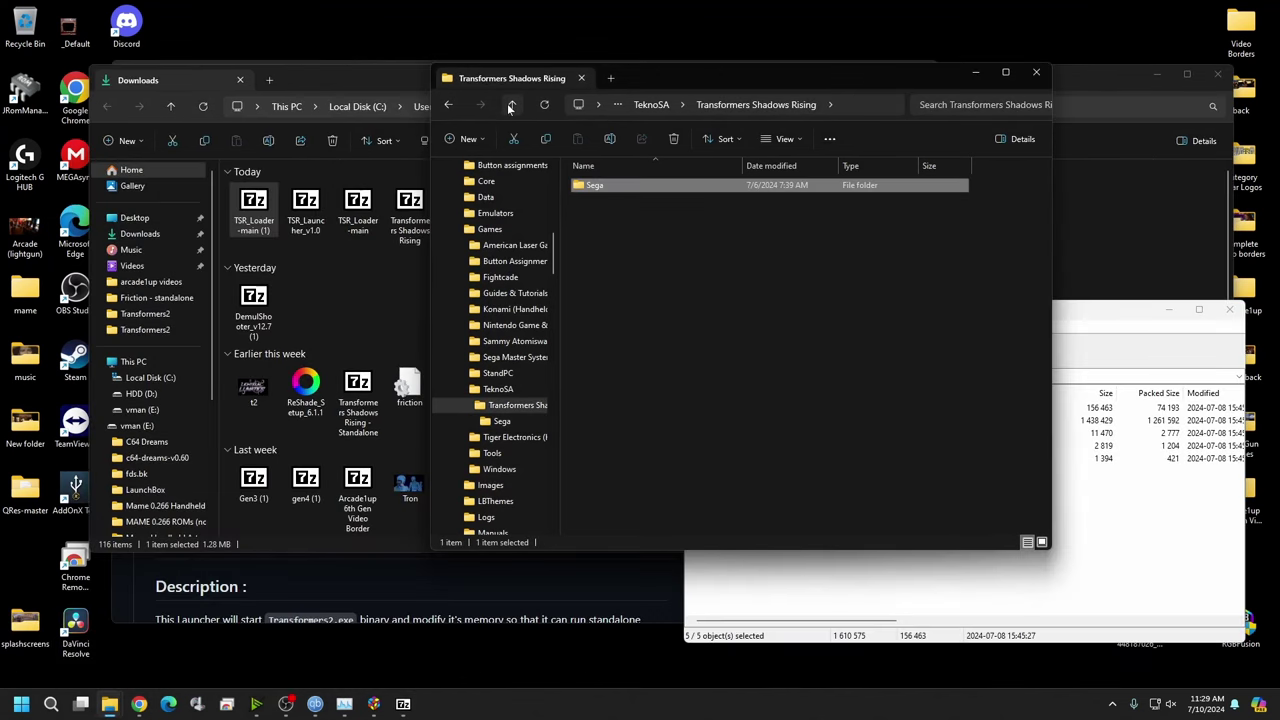
click(511, 105)
click(511, 105)
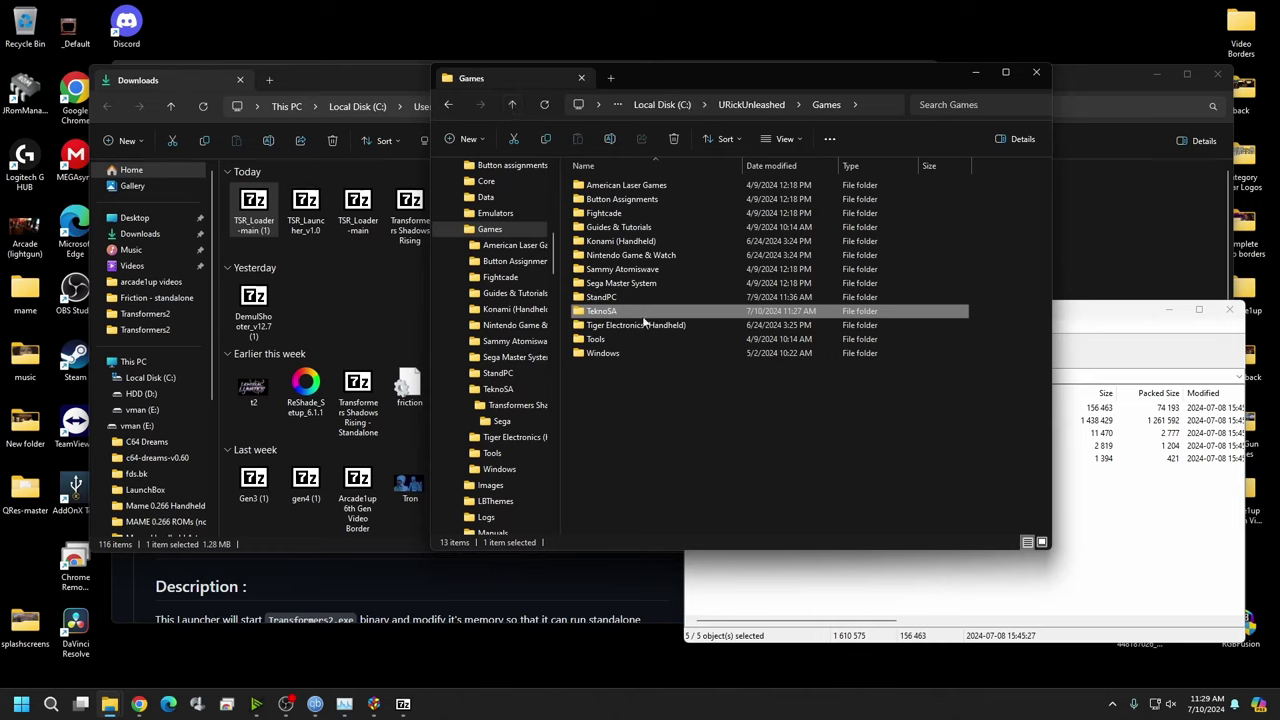
double_click(613, 313)
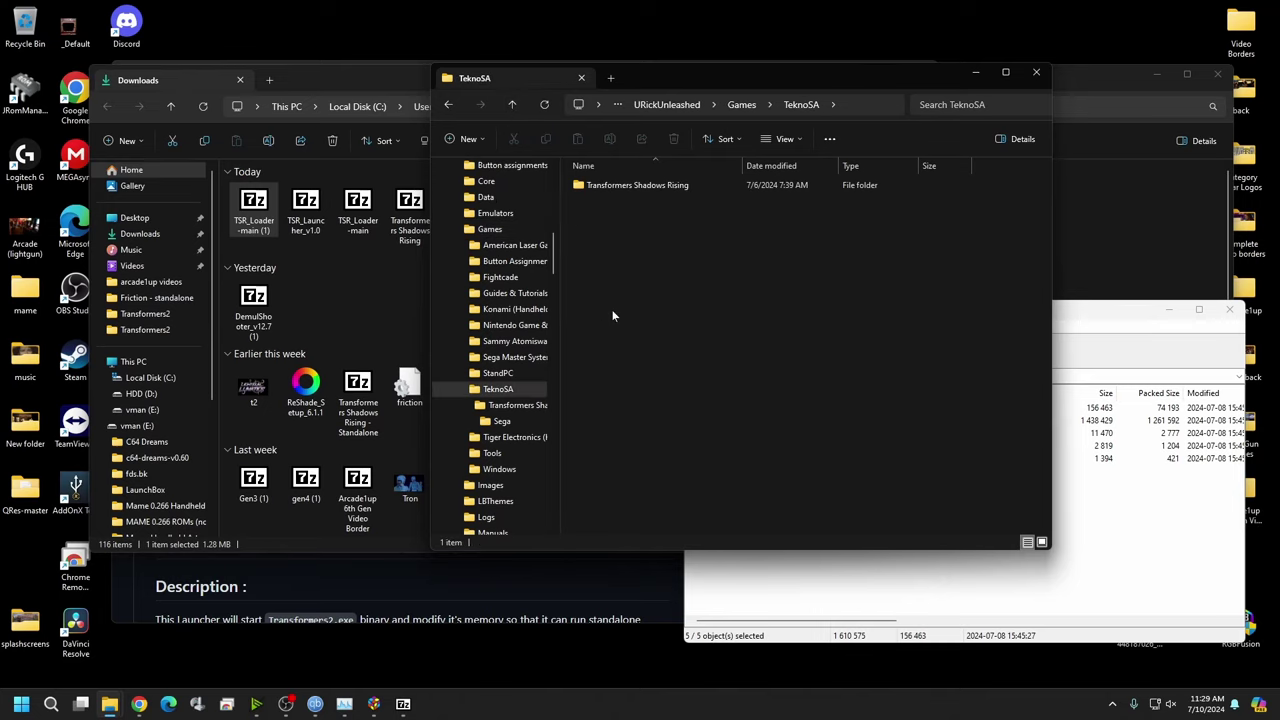
double_click(618, 188)
double_click(618, 184)
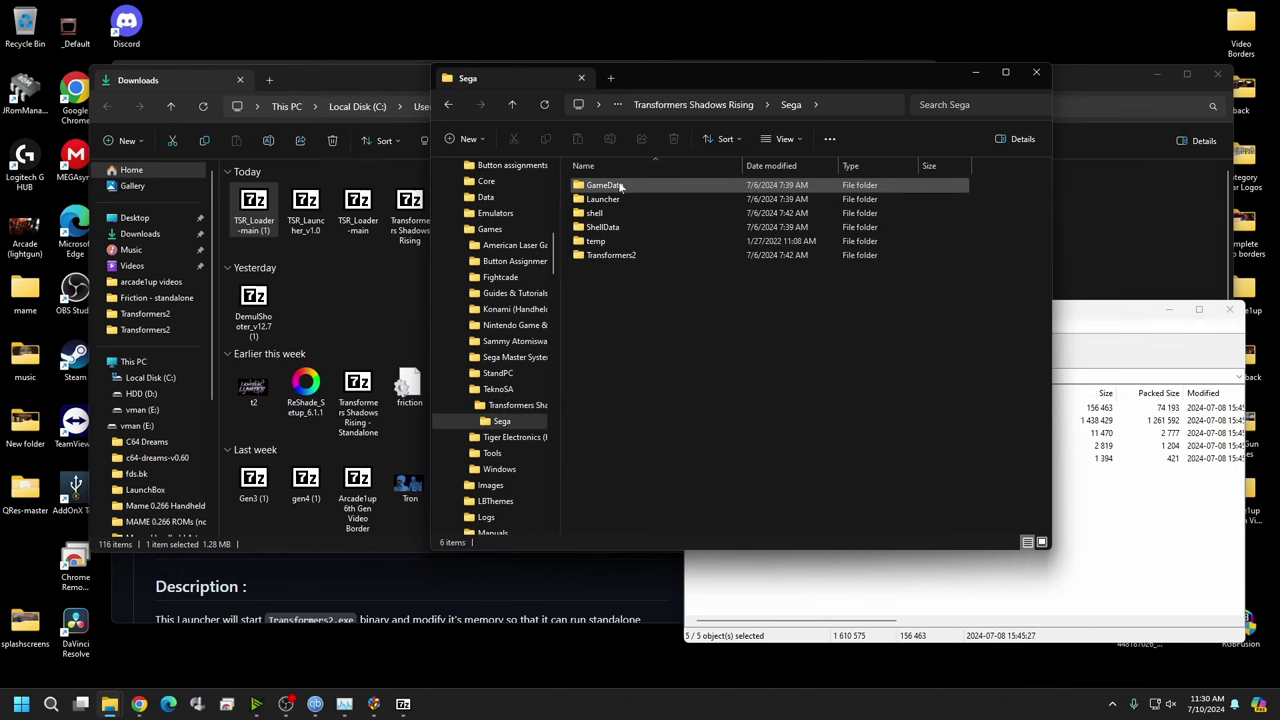
double_click(607, 257)
Step: Copy all contents of TSR_Loader-main from the archive into the Transformers2 folder and close the archive
click(864, 594)
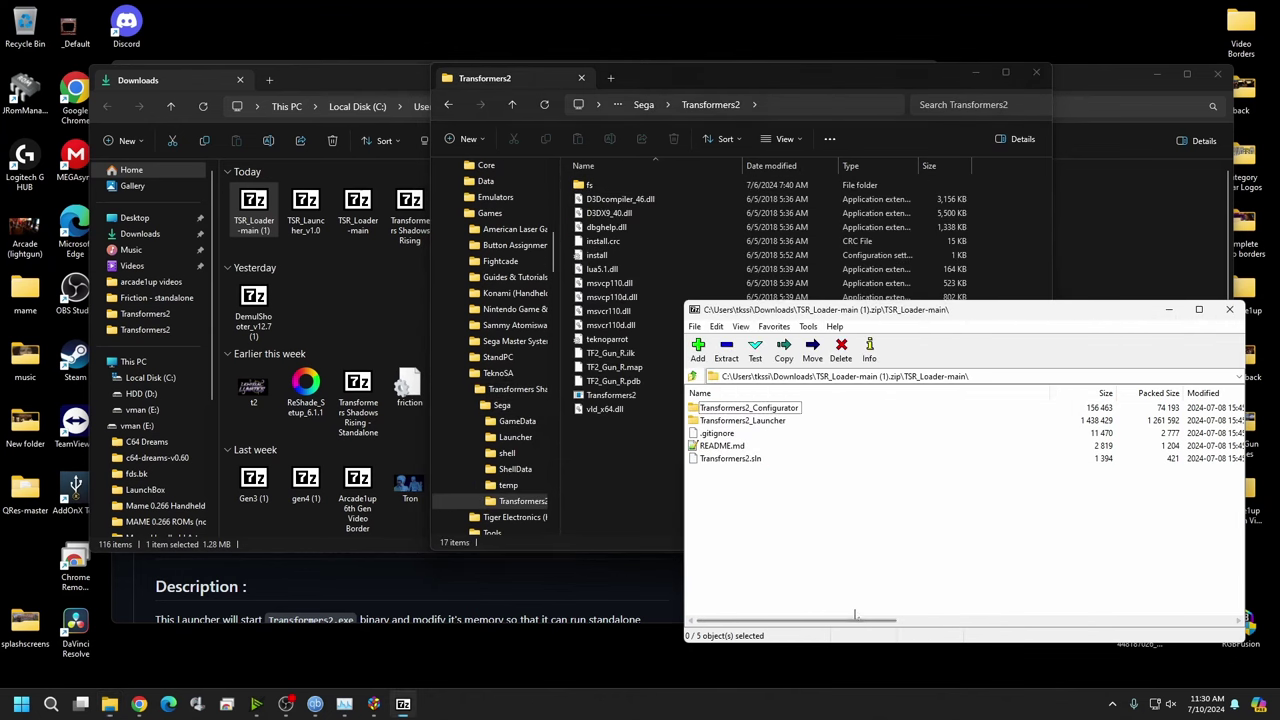
drag(730, 506, 730, 408)
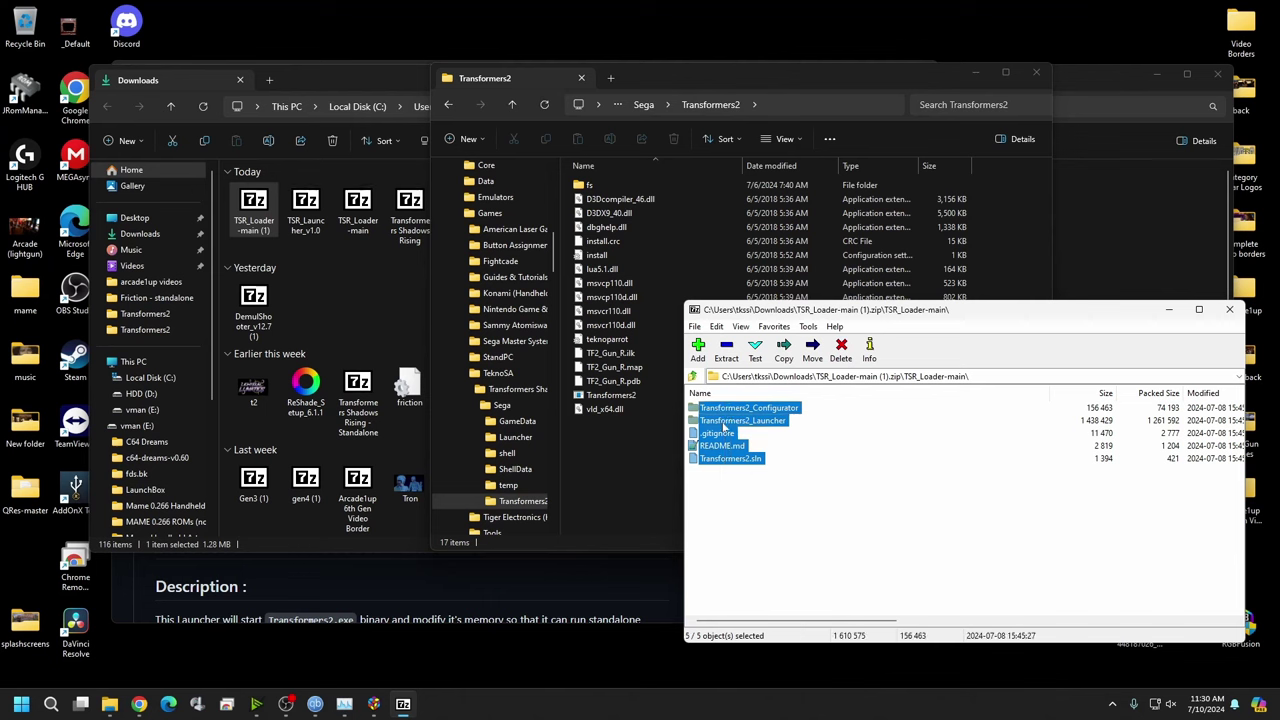
drag(607, 484, 607, 478)
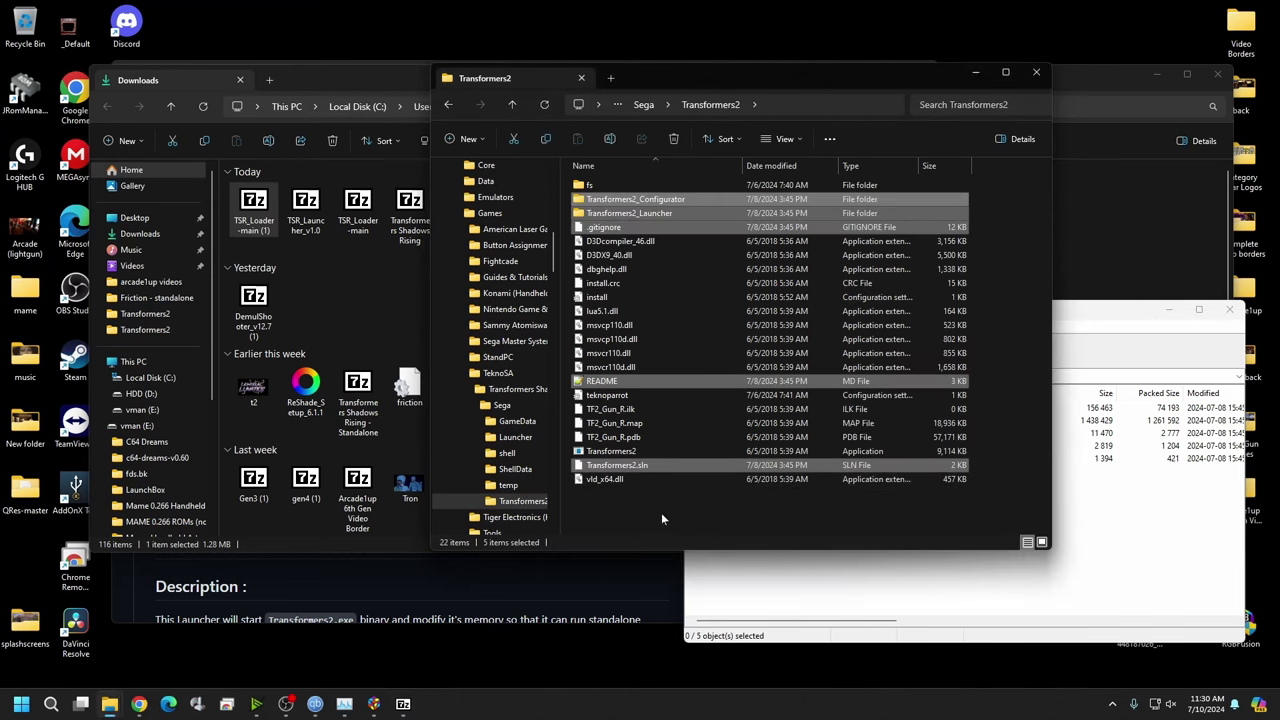
click(647, 510)
click(1127, 533)
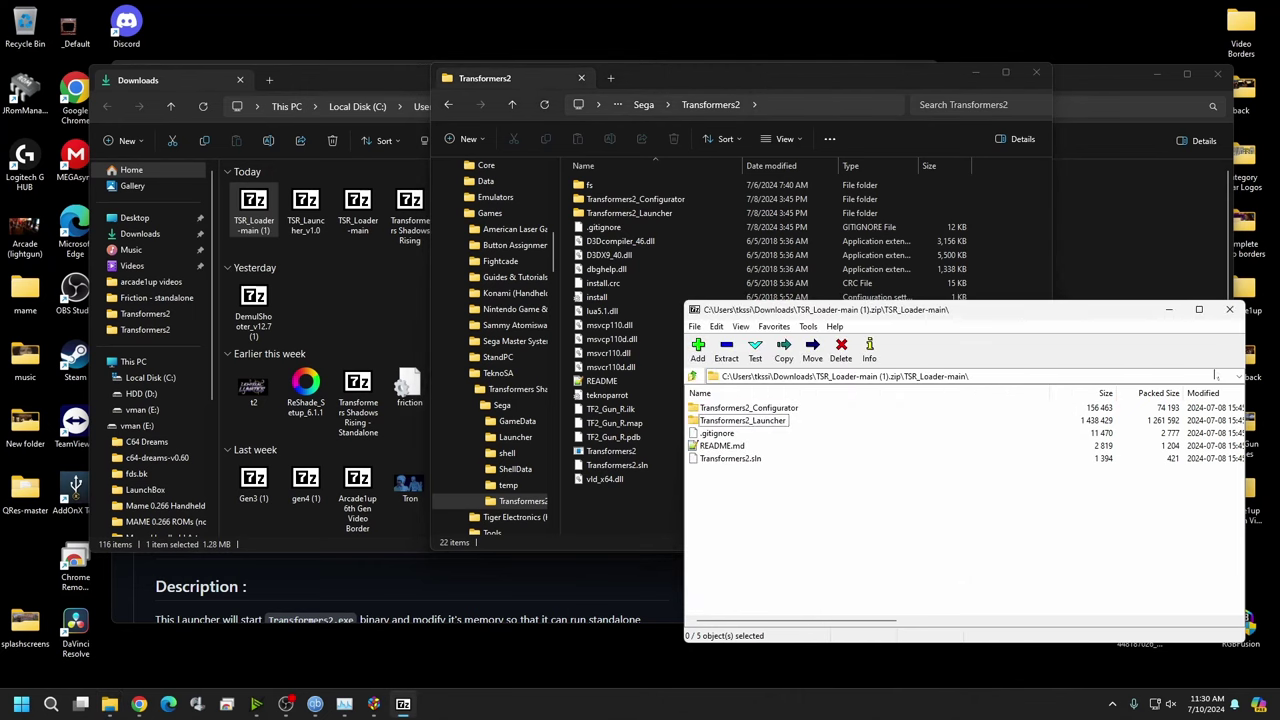
click(1230, 309)
Step: Switch to Chrome, look into the repository's Transformers2_Configurator folder and return to the repository's main page
click(663, 608)
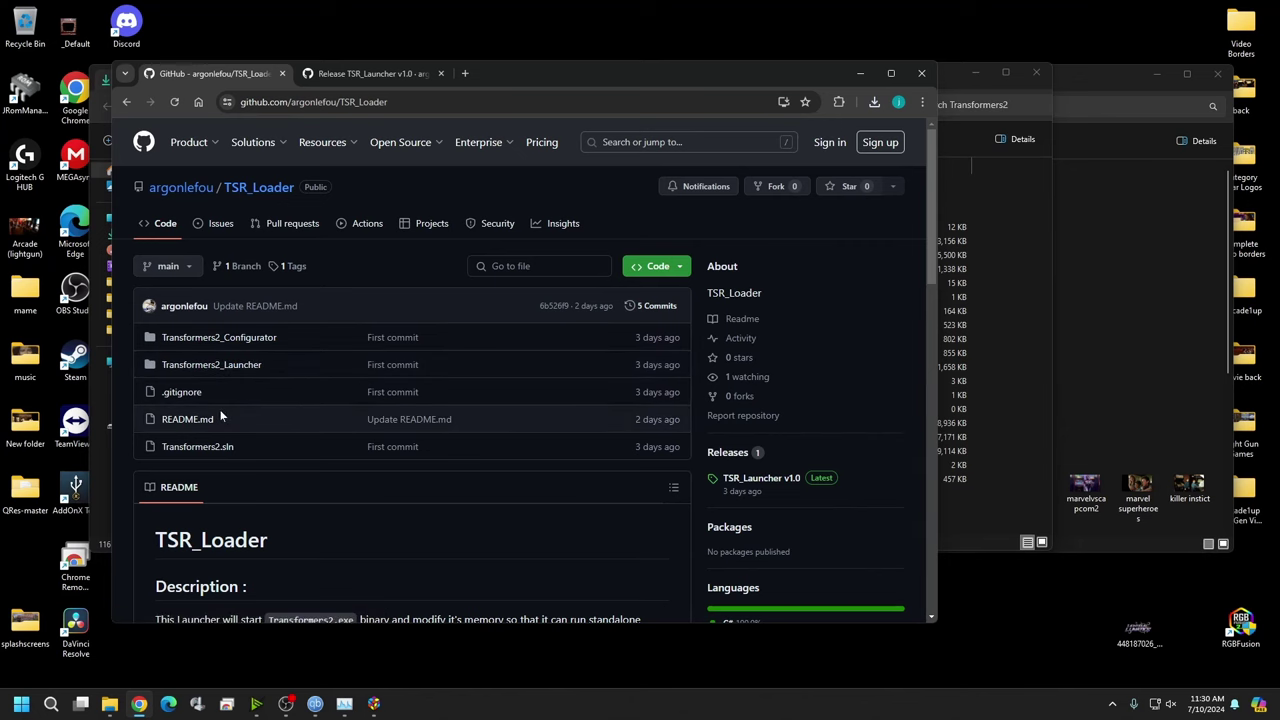
click(241, 340)
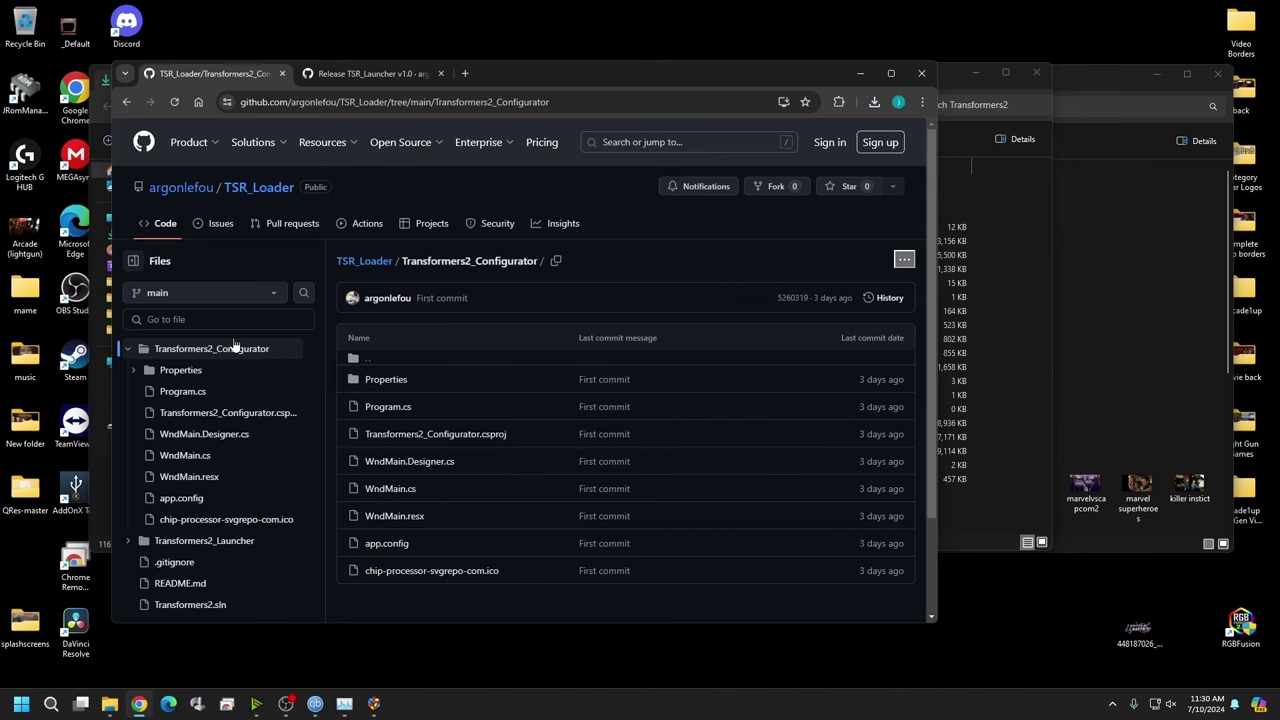
key(alt+Left)
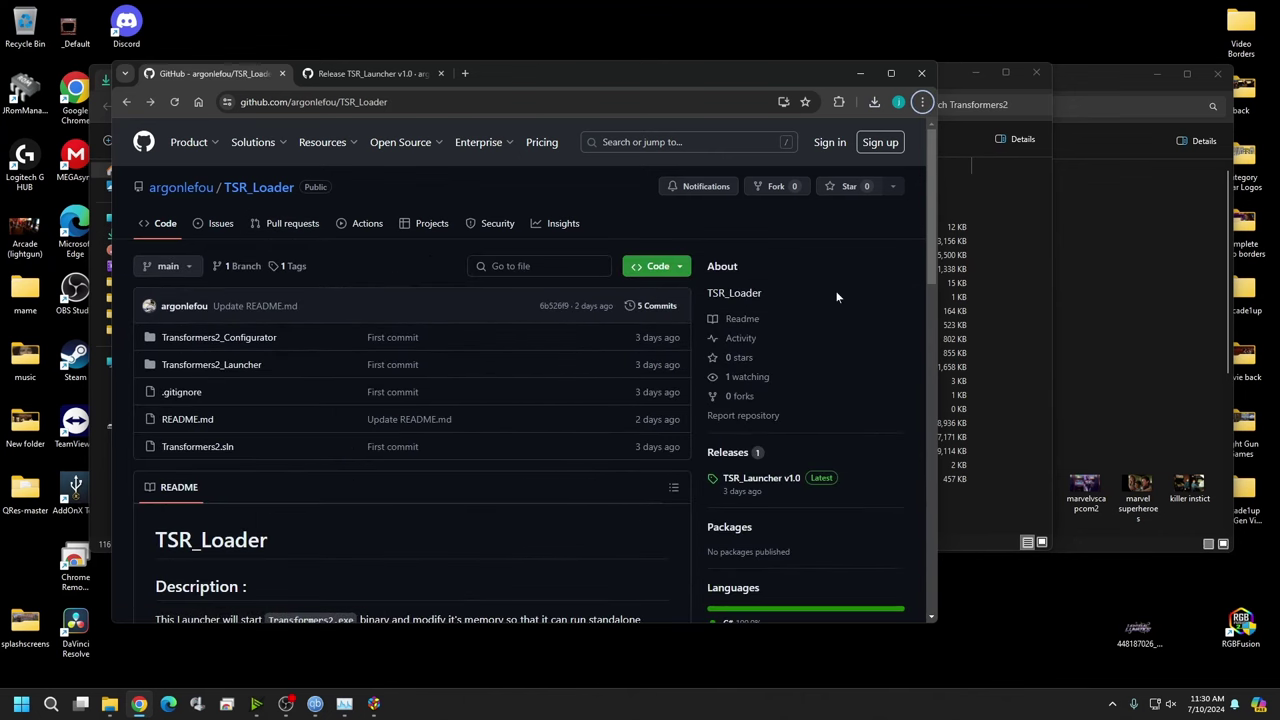
Step: Download TSR_Launcher_v1.0.zip from the TSR_Launcher v1.0 release and open the downloaded archive
scroll(835, 290, down, 1)
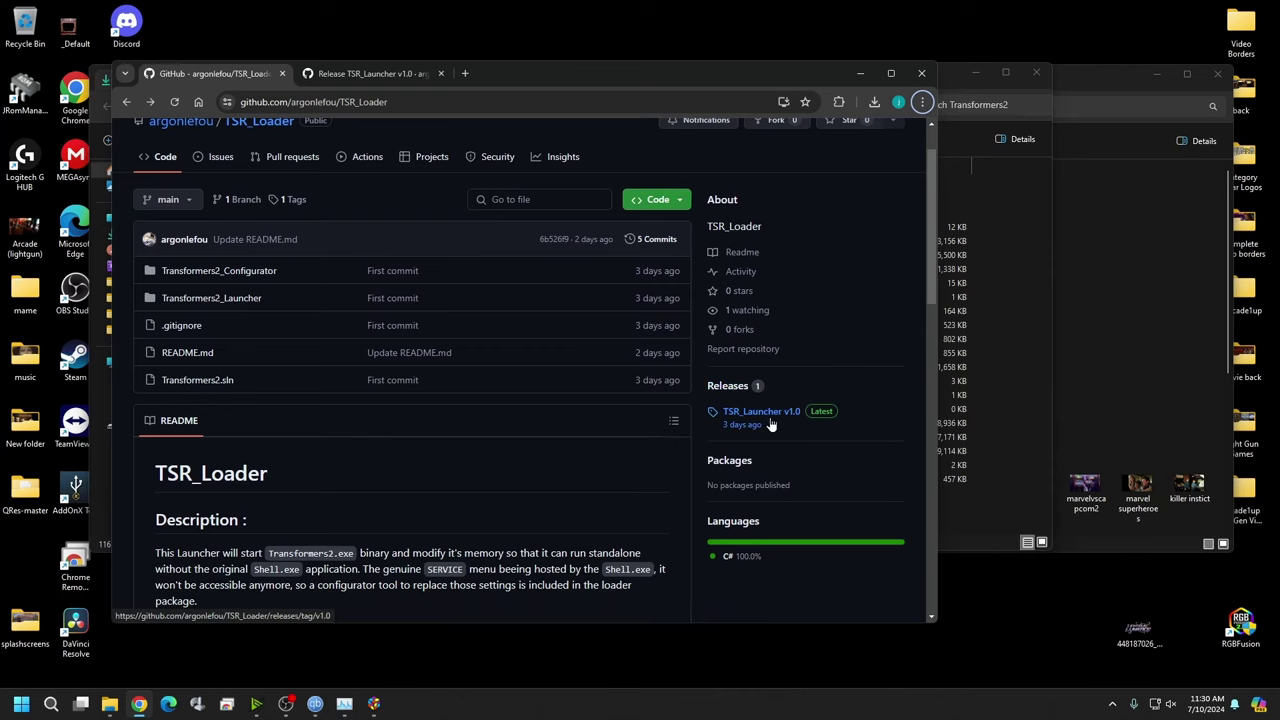
click(770, 423)
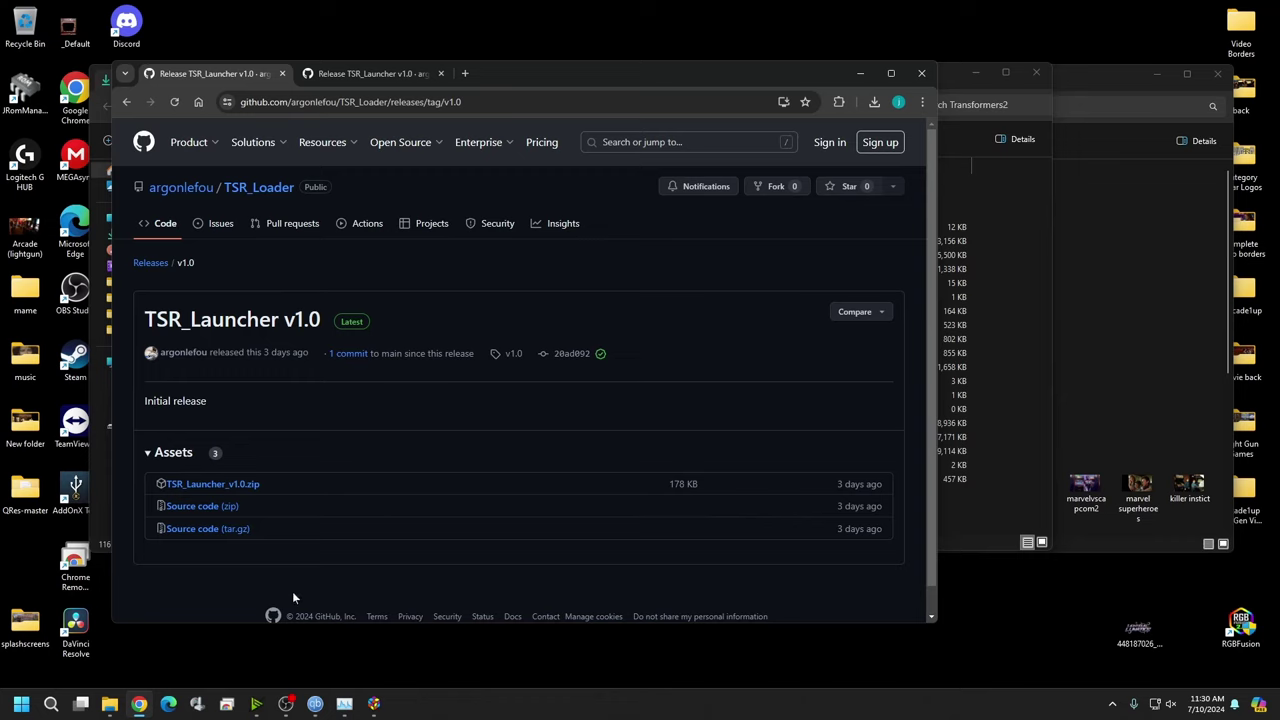
click(215, 487)
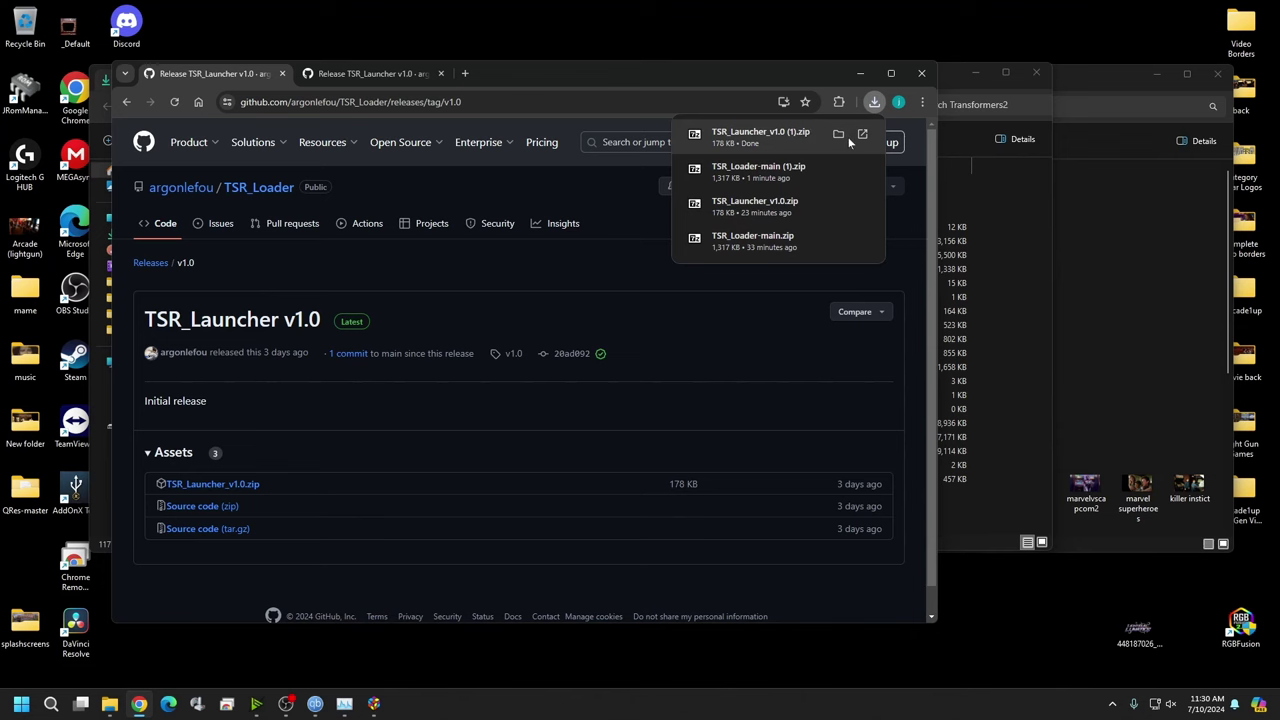
click(838, 134)
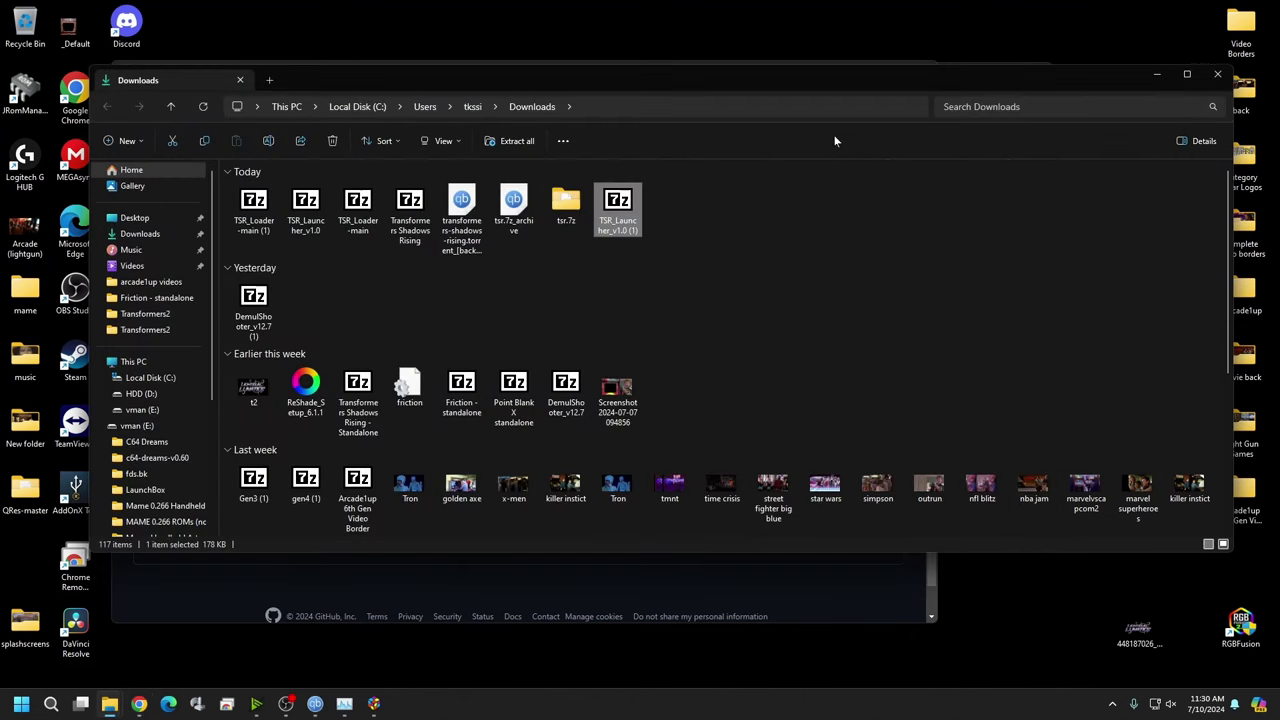
double_click(632, 197)
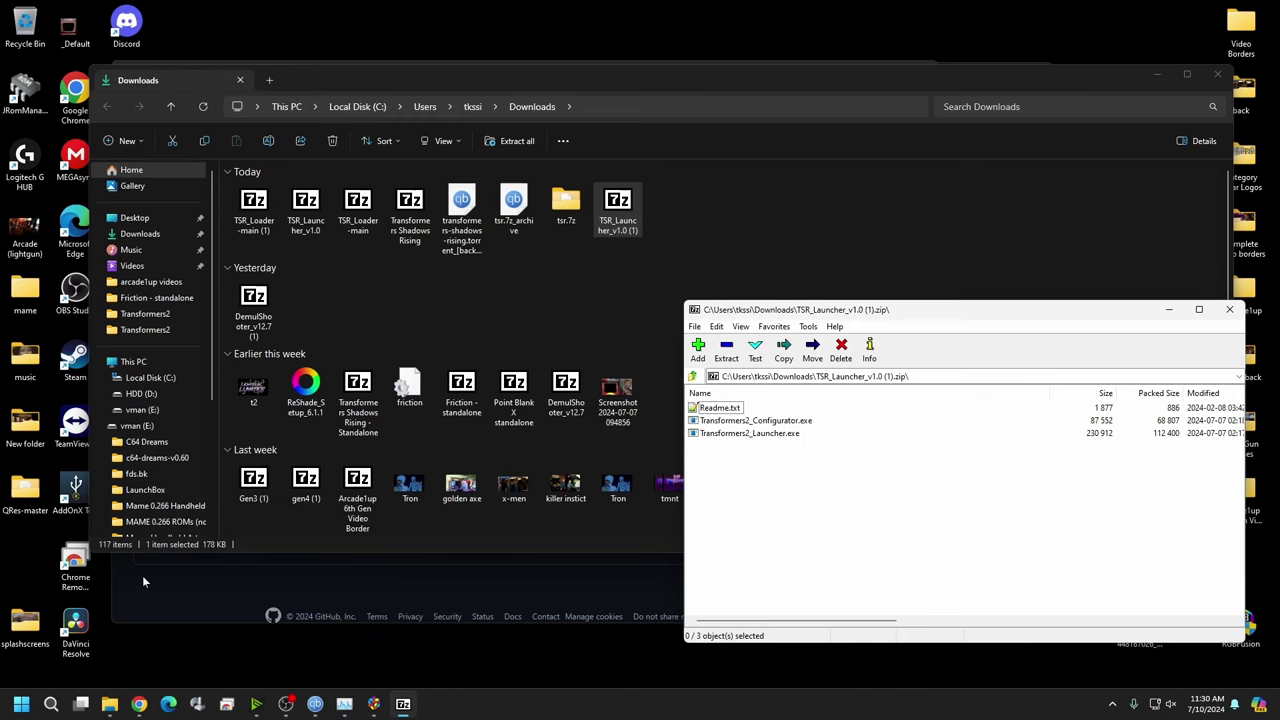
Step: Copy Transformers2_Configurator.exe and Transformers2_Launcher.exe from the archive into the game's Transformers2 folder and close the archive
mouse_move(124, 710)
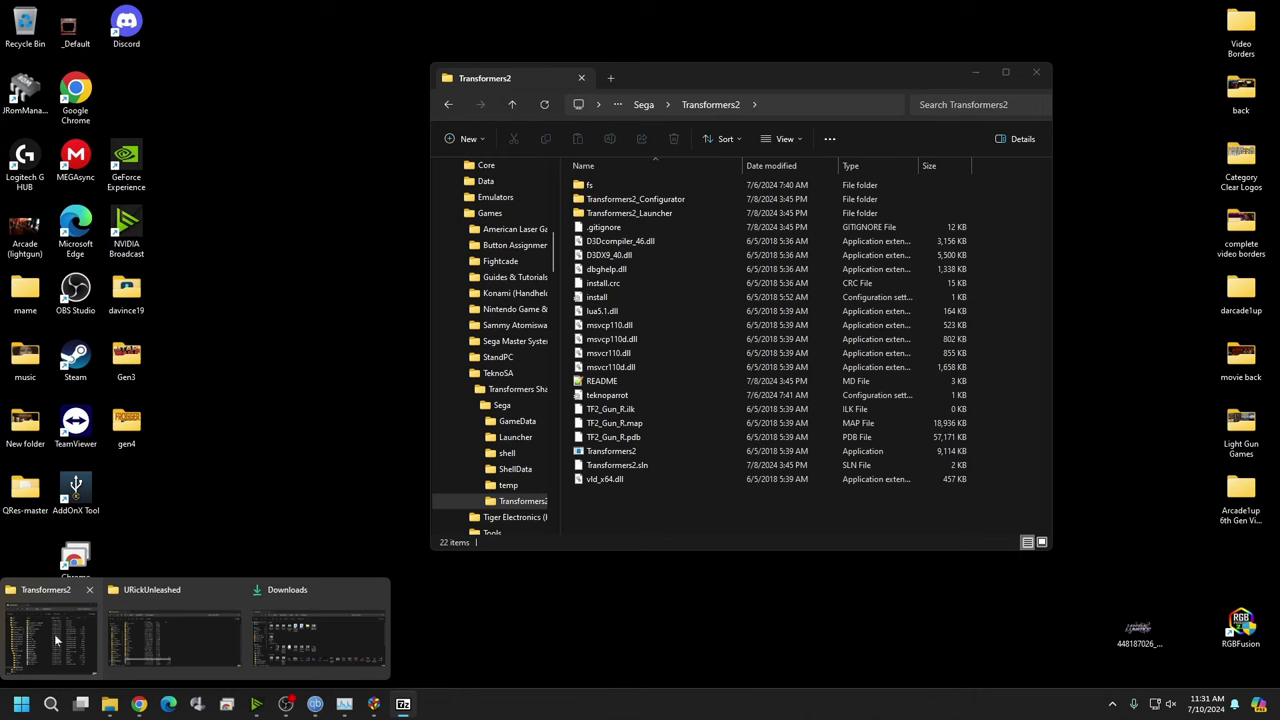
click(54, 634)
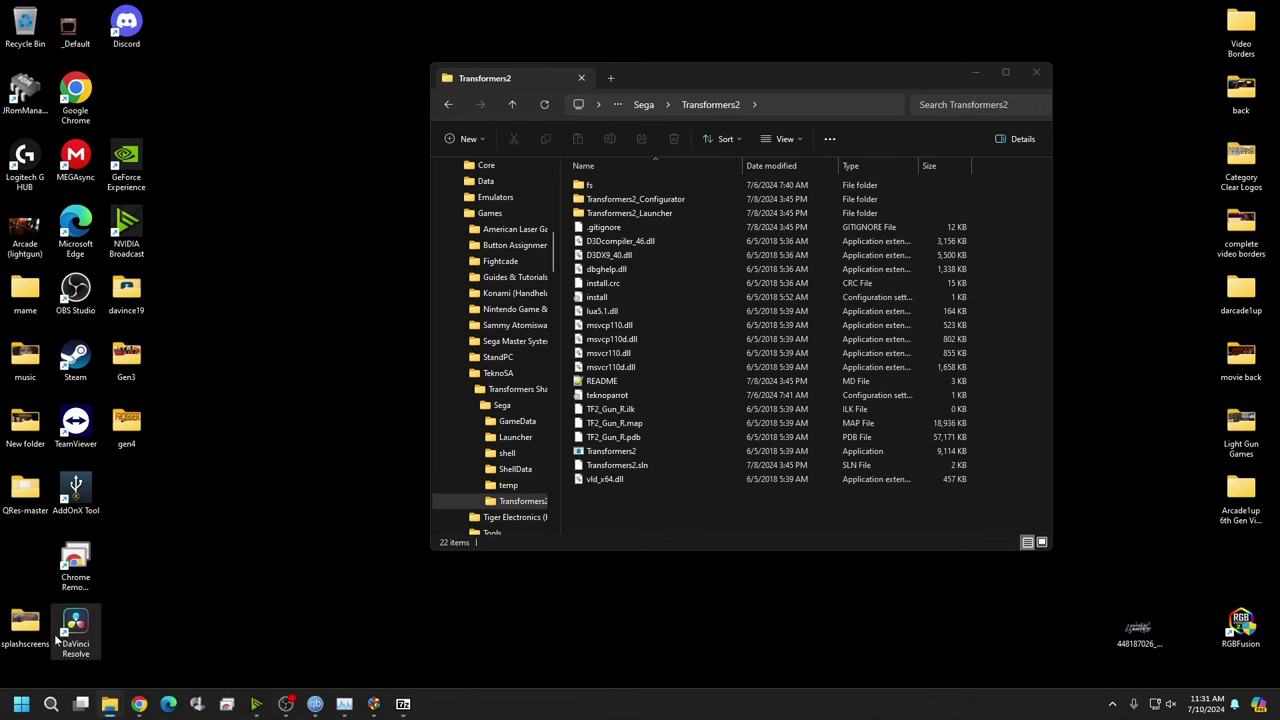
click(970, 590)
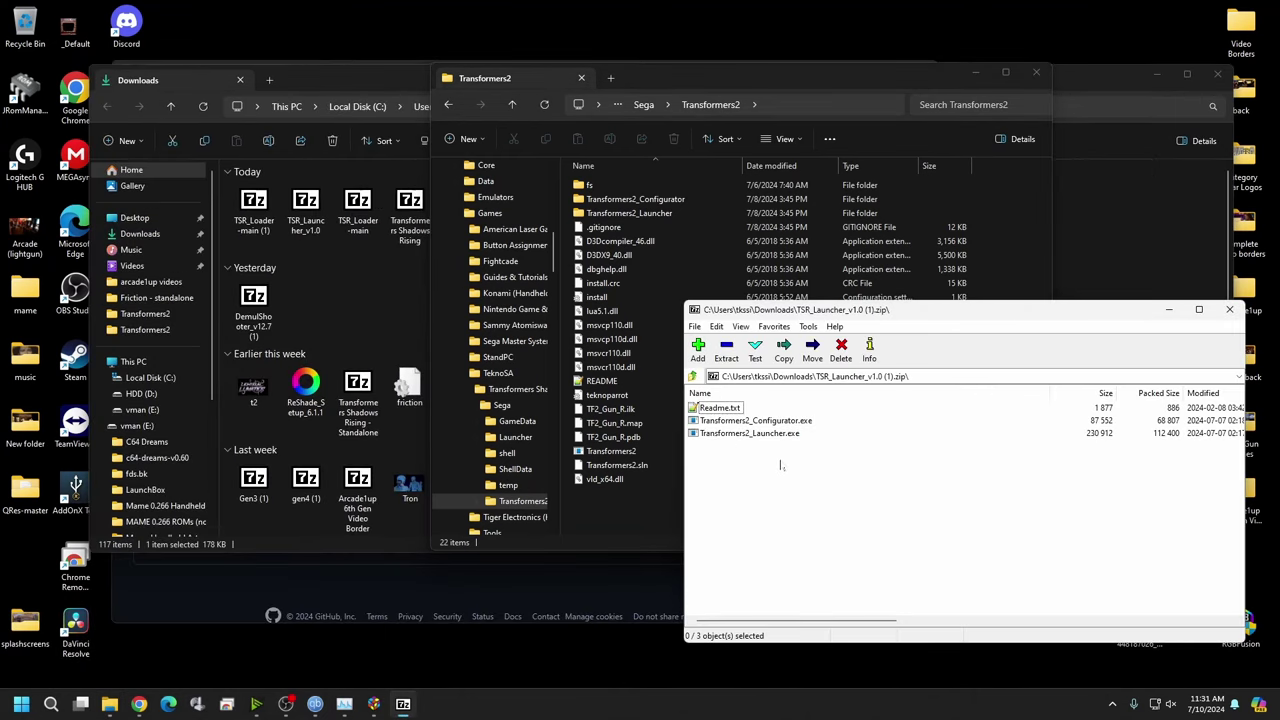
click(784, 420)
drag(783, 420, 714, 425)
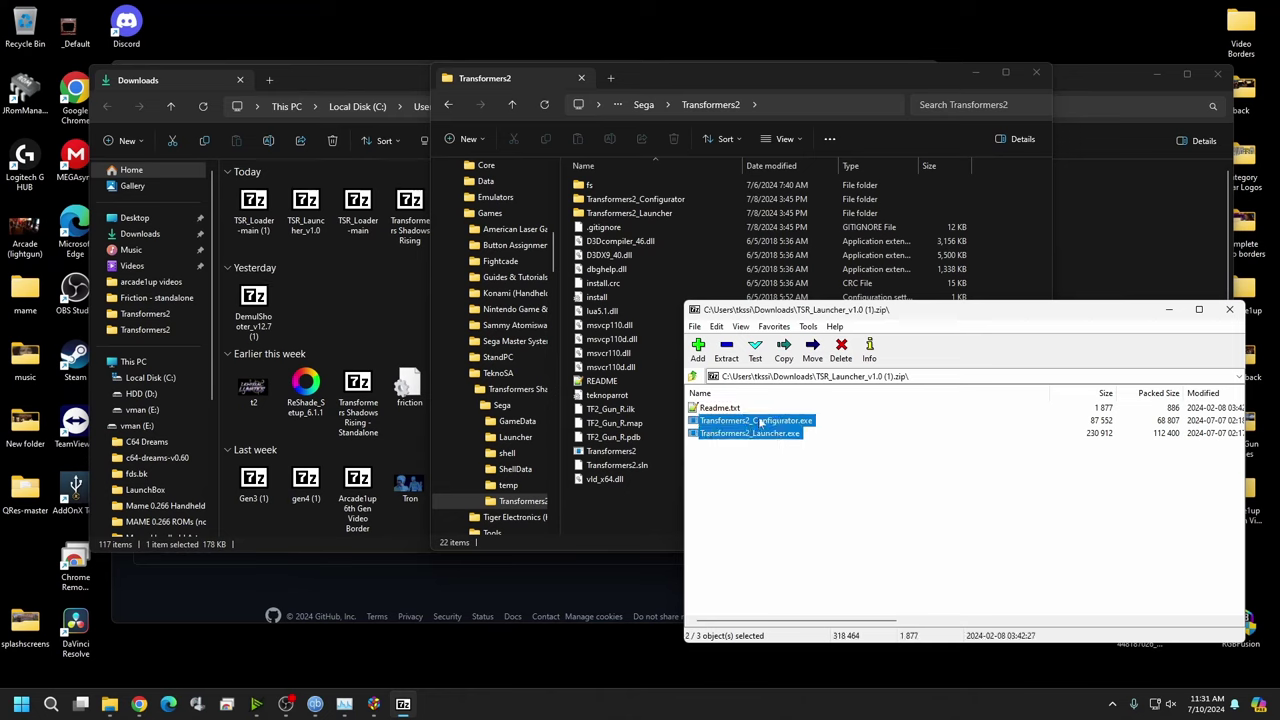
drag(613, 511, 613, 511)
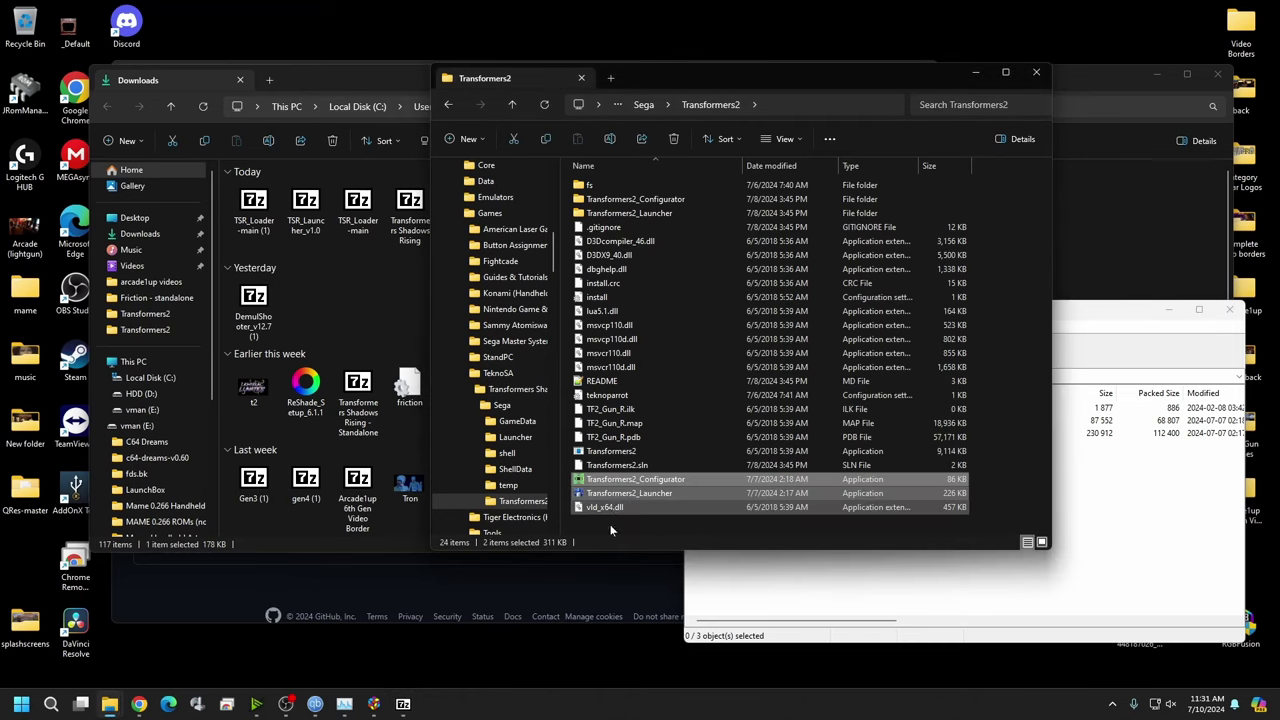
click(1230, 309)
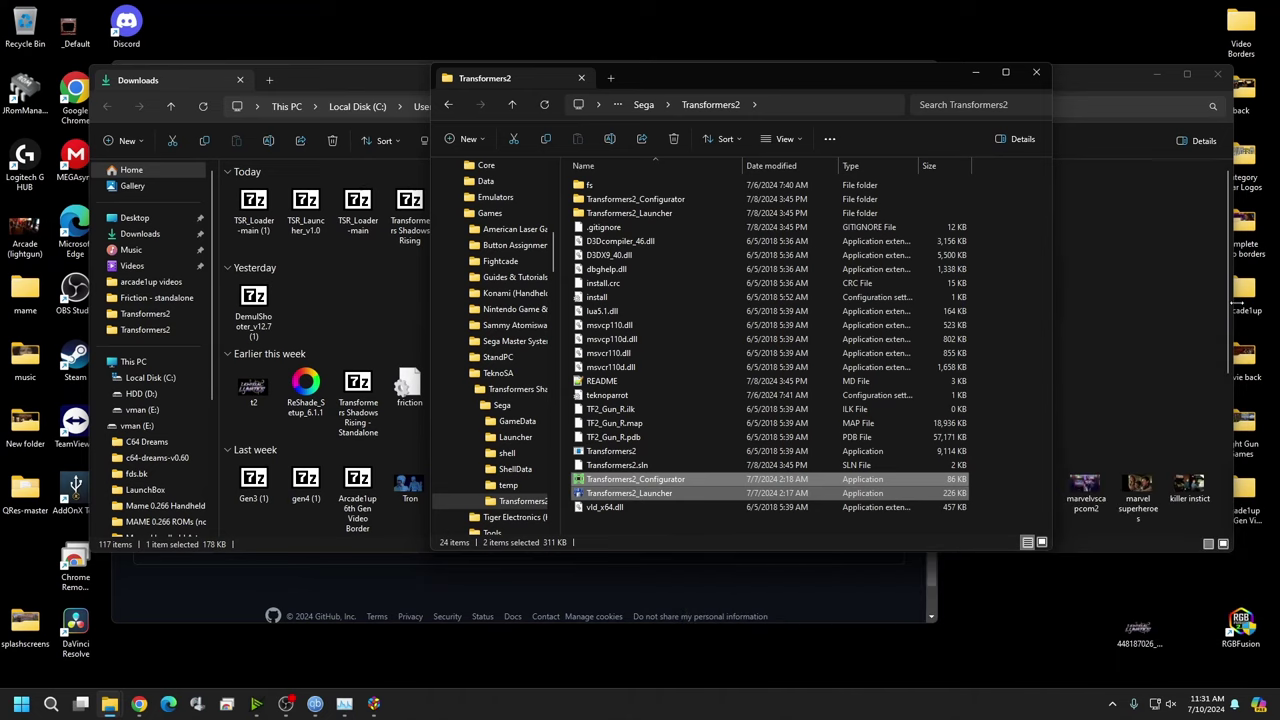
Step: Run Transformers2_Configurator, set the game resolution to 1920x1080, save the settings and close the configurator
click(648, 483)
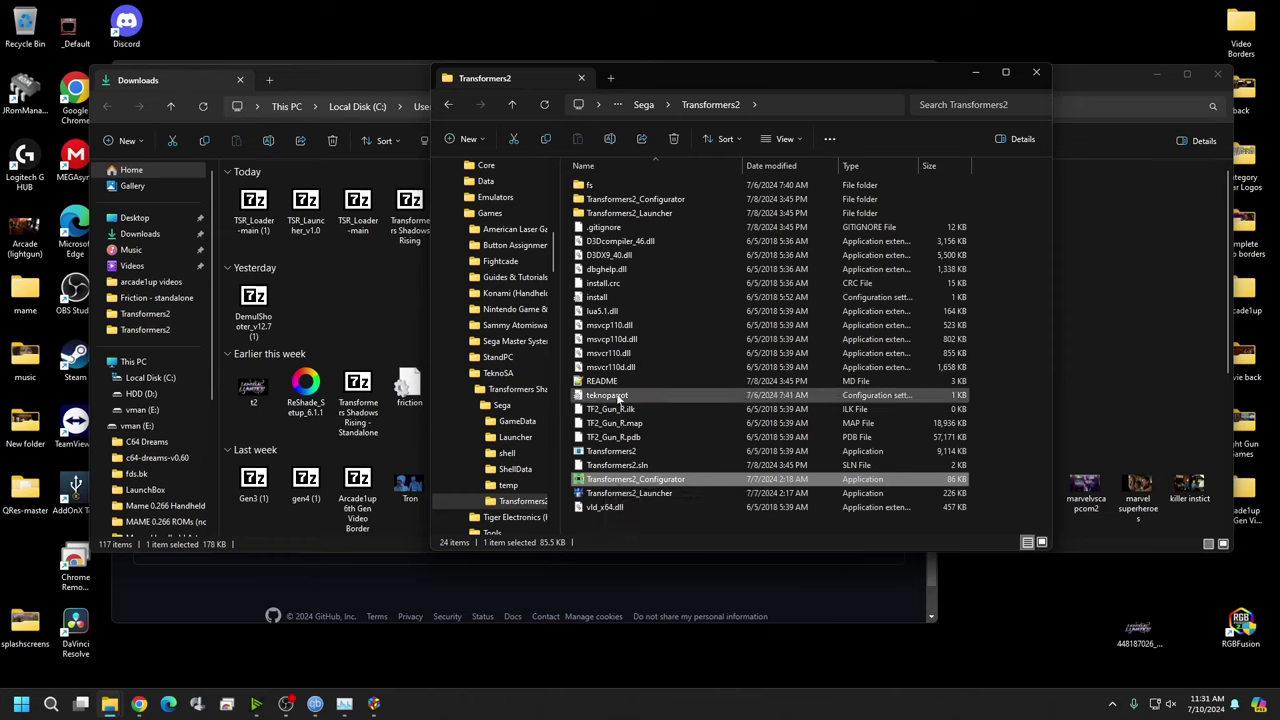
double_click(609, 485)
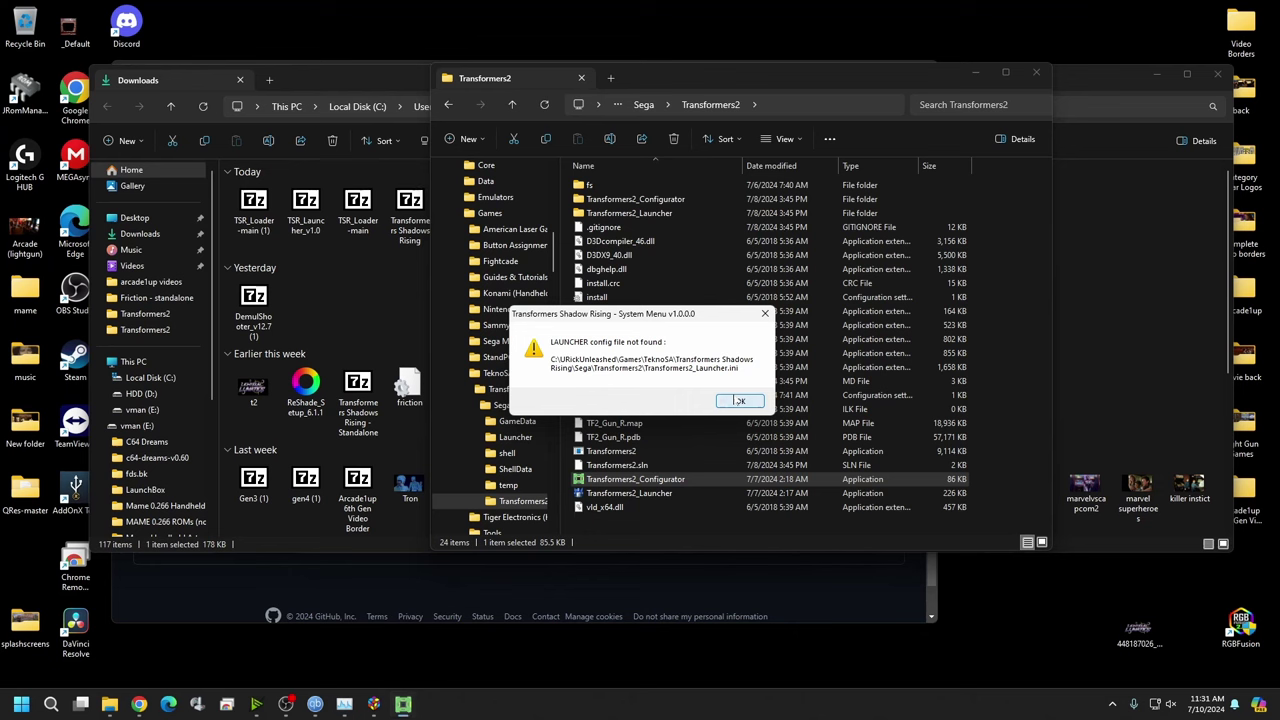
click(737, 401)
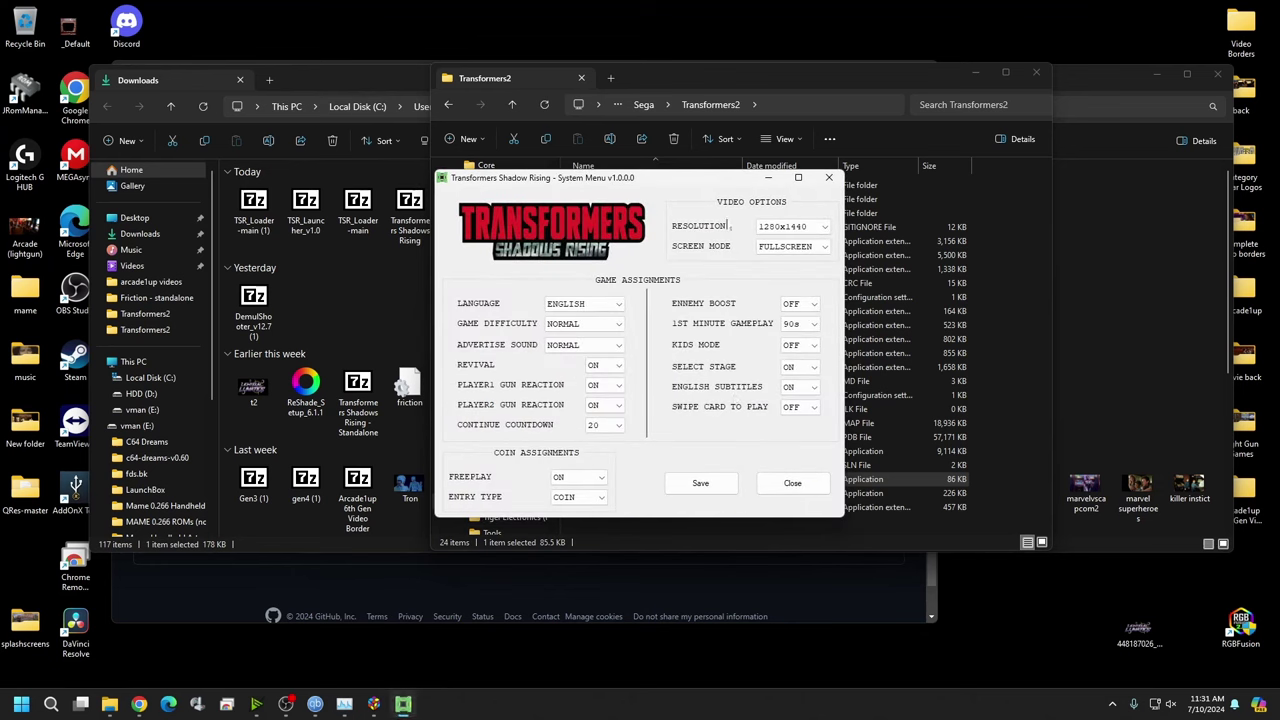
click(825, 230)
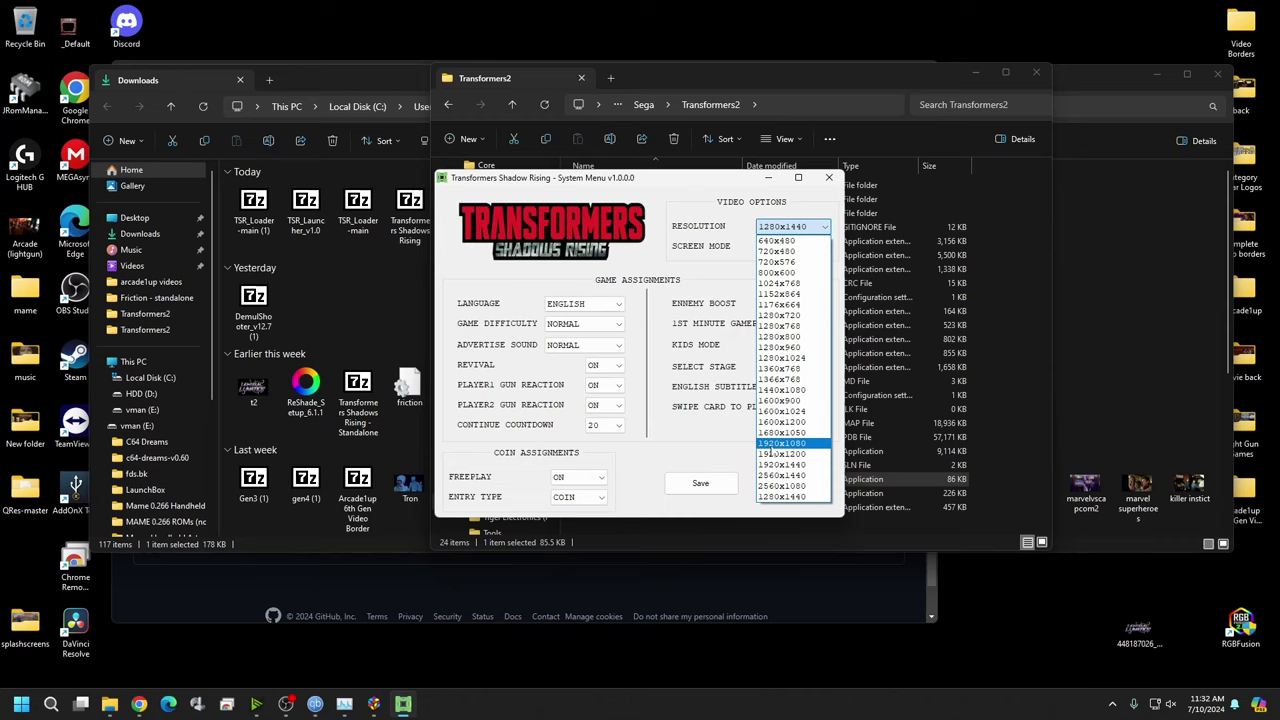
click(770, 446)
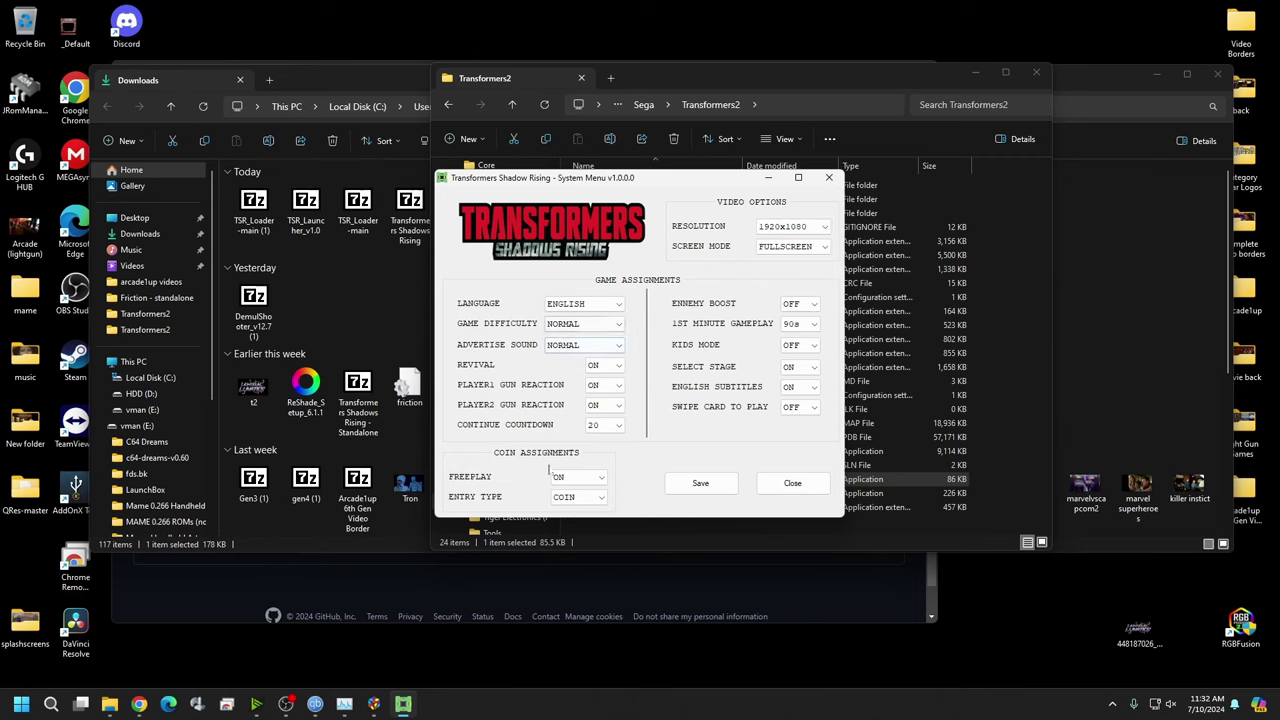
click(688, 483)
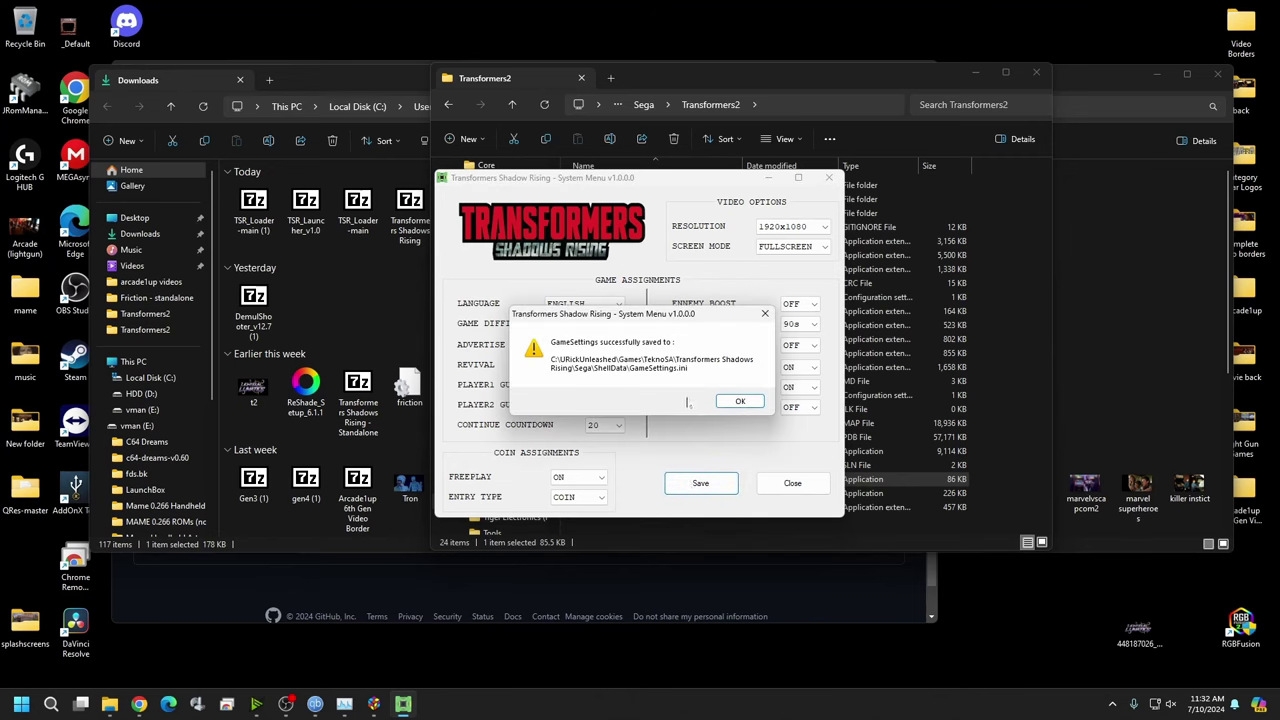
click(740, 401)
click(740, 402)
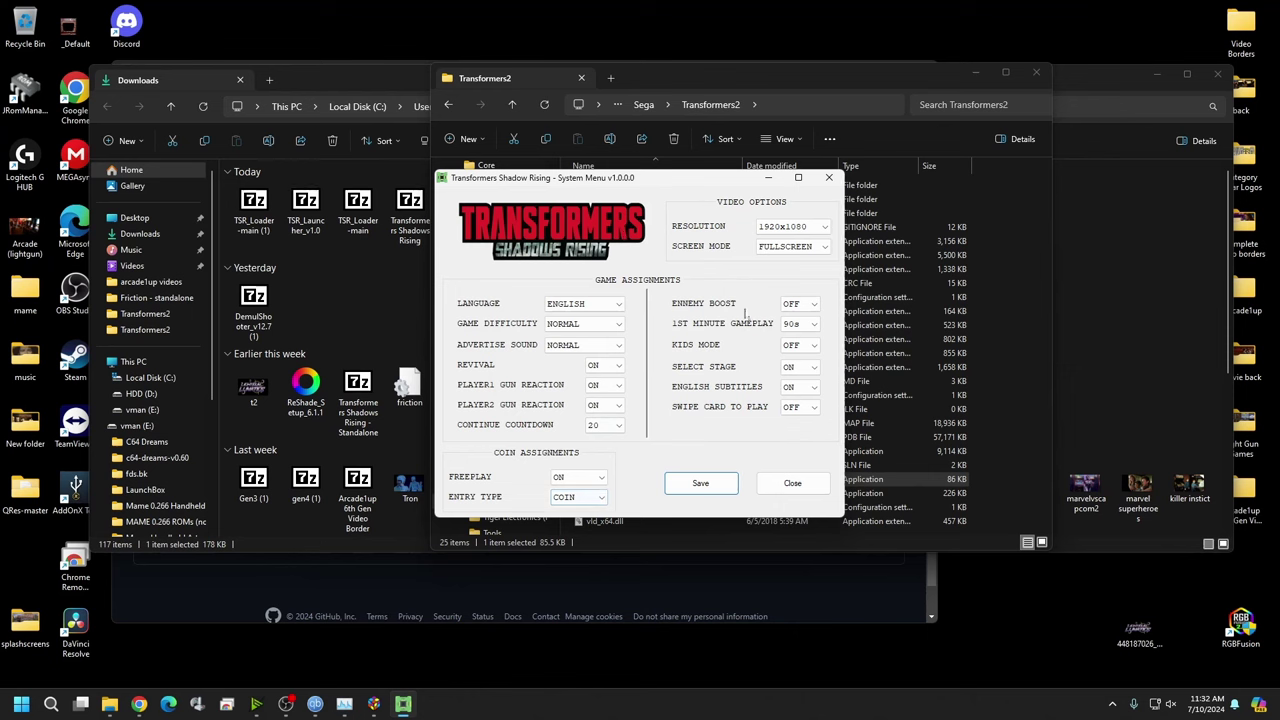
click(785, 490)
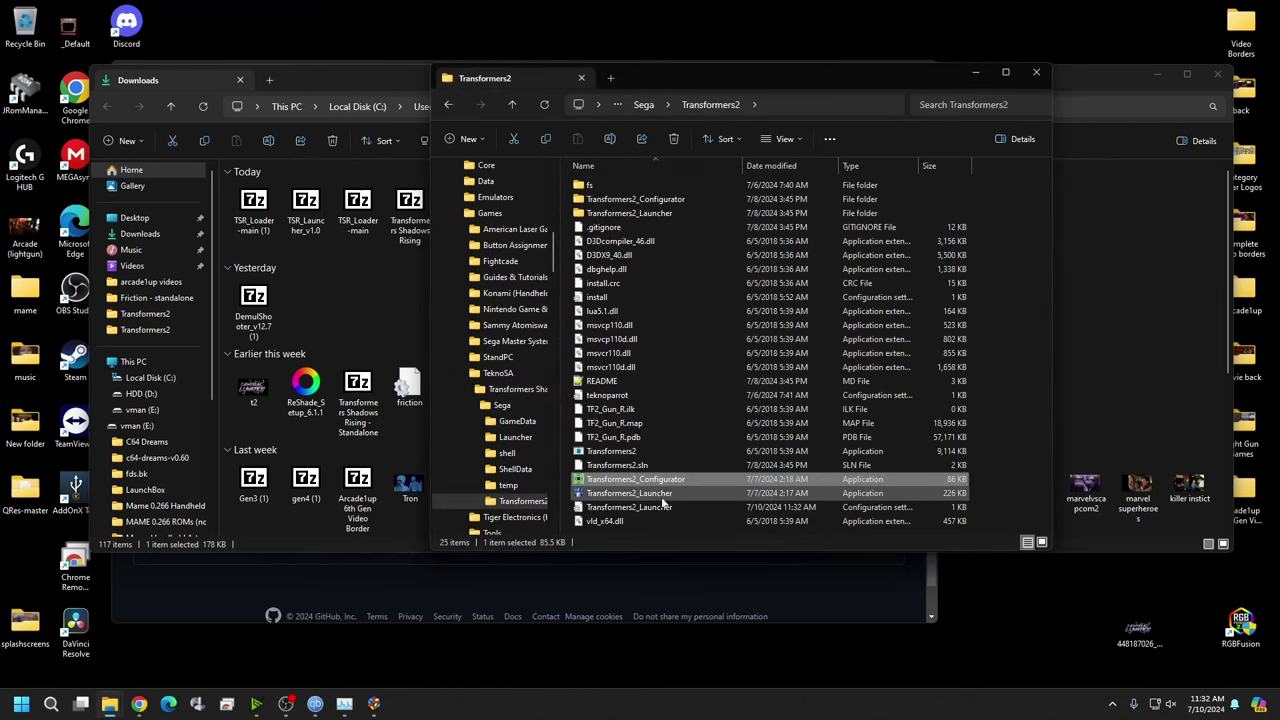
Step: Start the game with the Transformers2_Launcher application to test it and close the running game
click(660, 495)
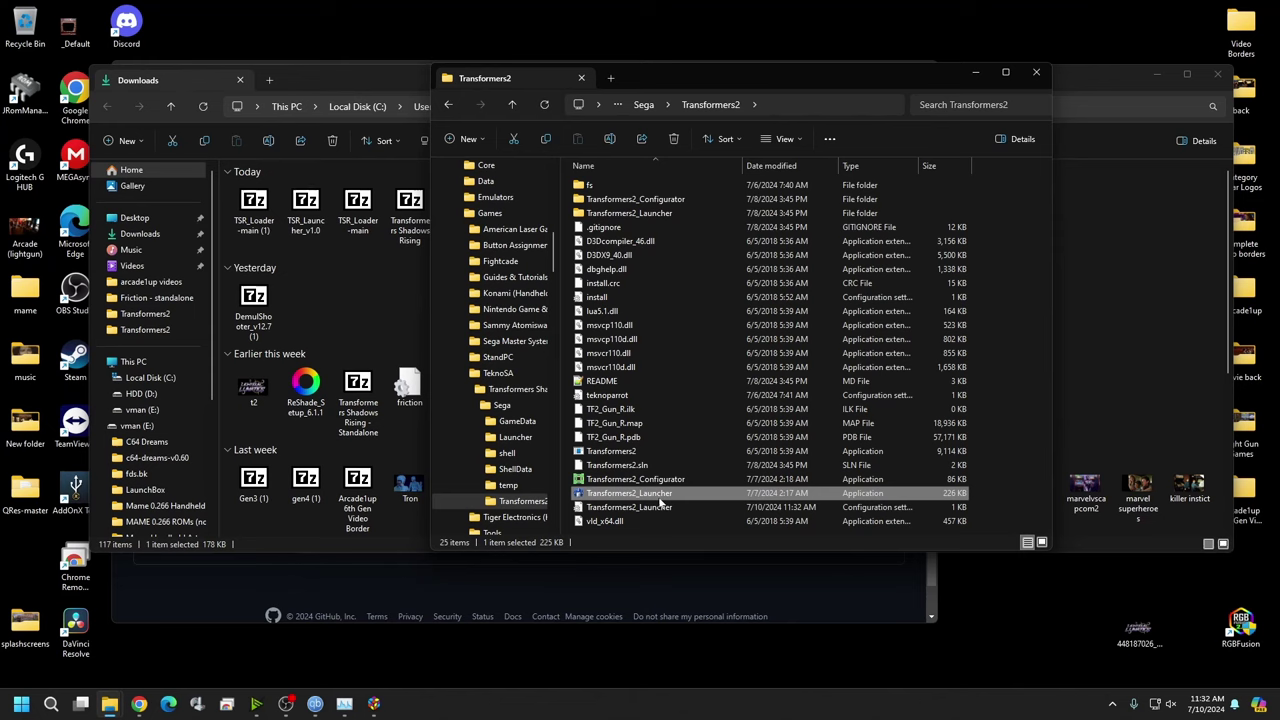
key(Tab)
key(Return)
key(Escape)
key(F2)
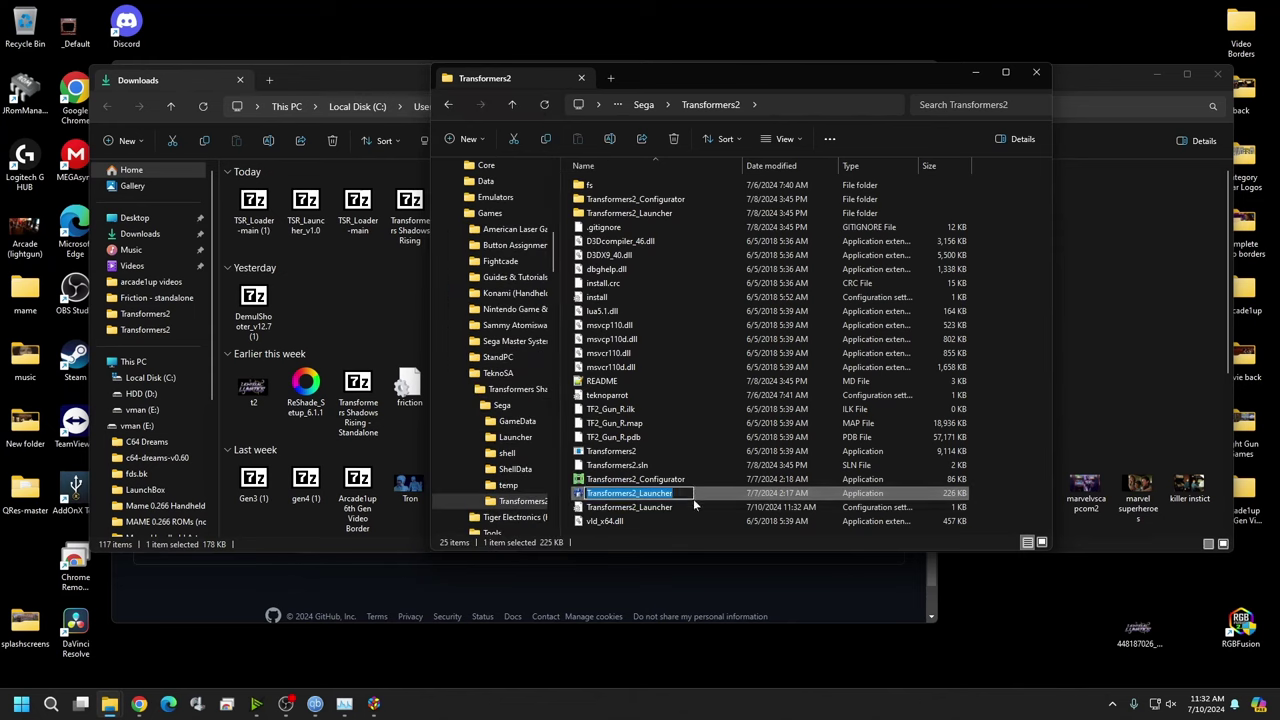
key(Escape)
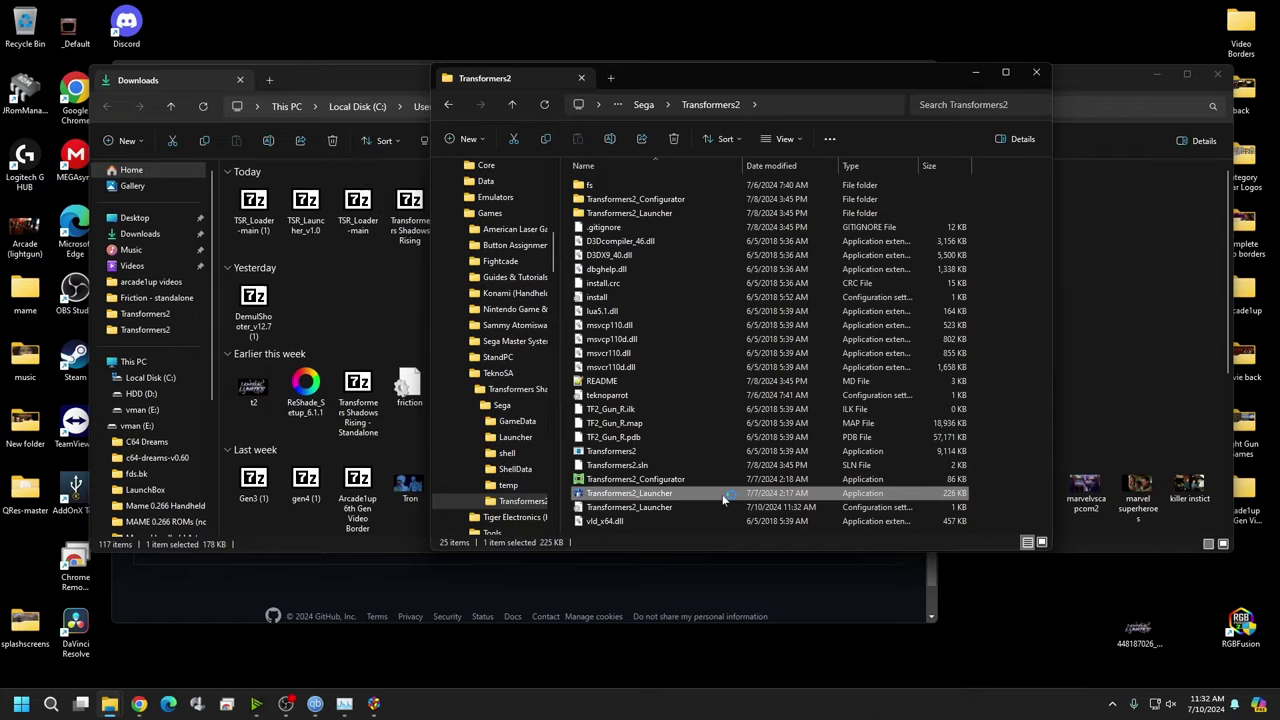
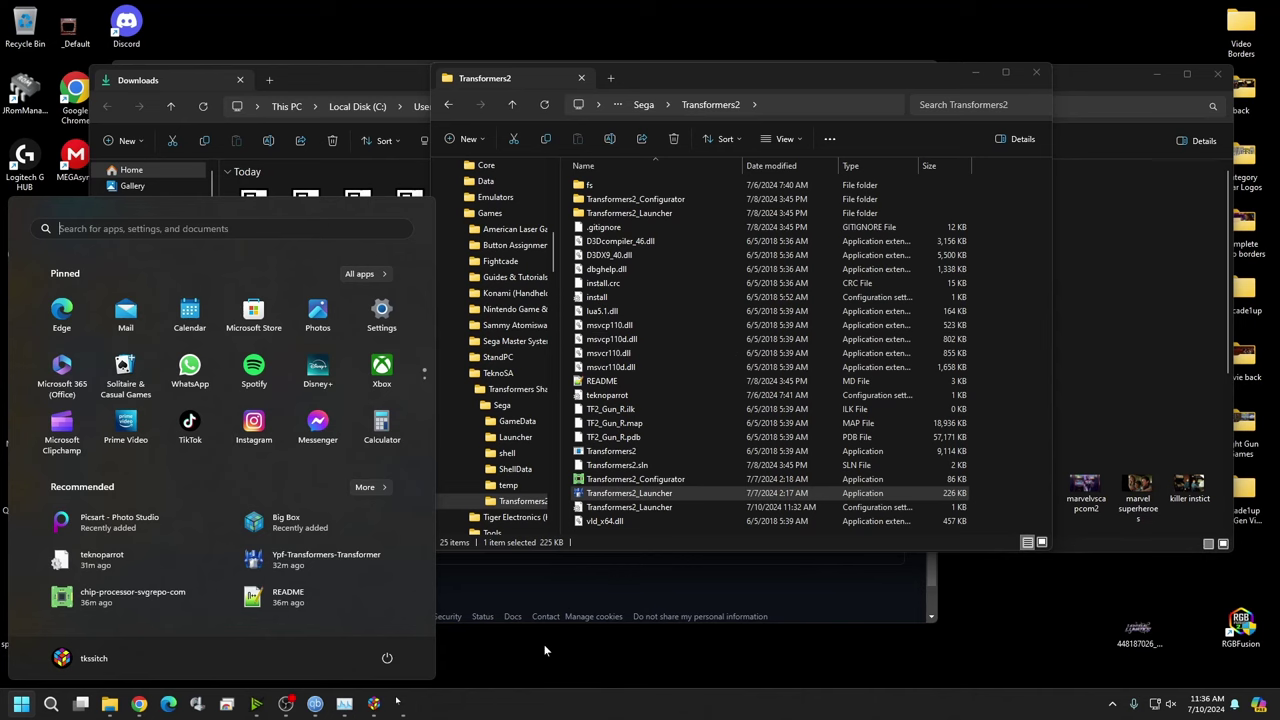
mouse_move(397, 706)
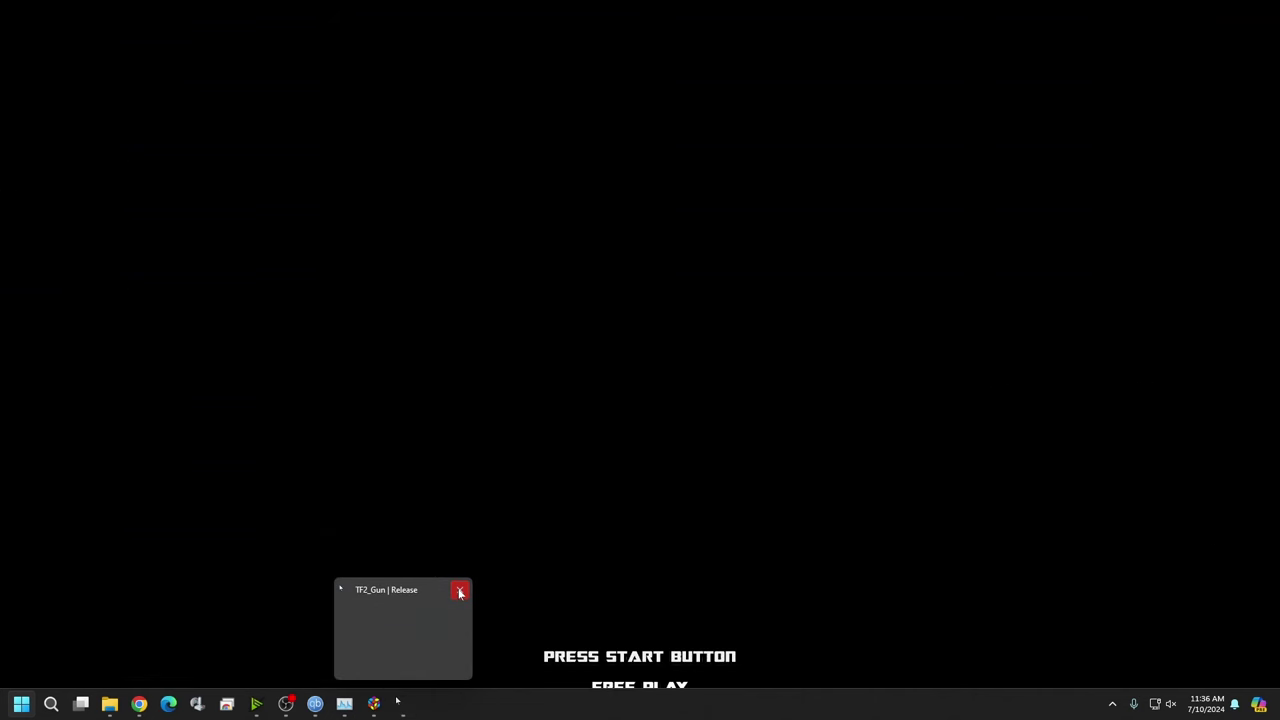
click(460, 592)
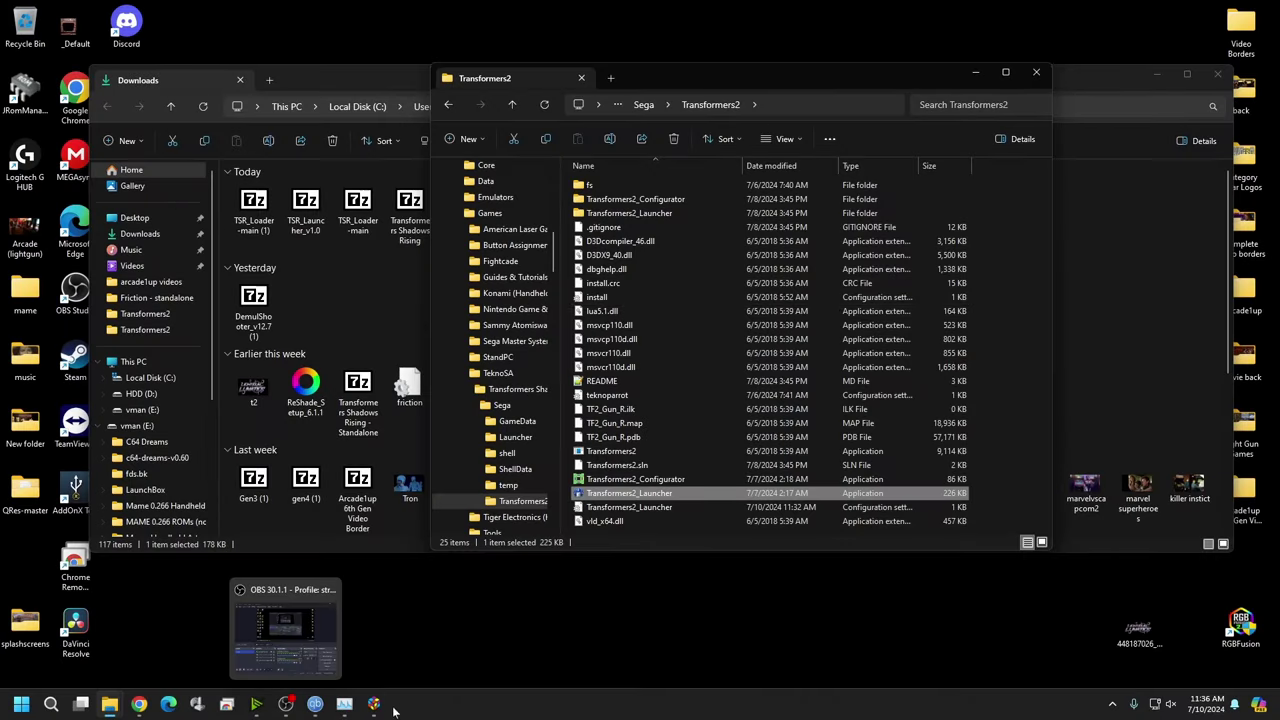
Step: Switch to LaunchBox and start a new TeknoParrot game entry using the Transformers: Shadows Rising (Arcade) database metadata
mouse_move(376, 710)
click(369, 631)
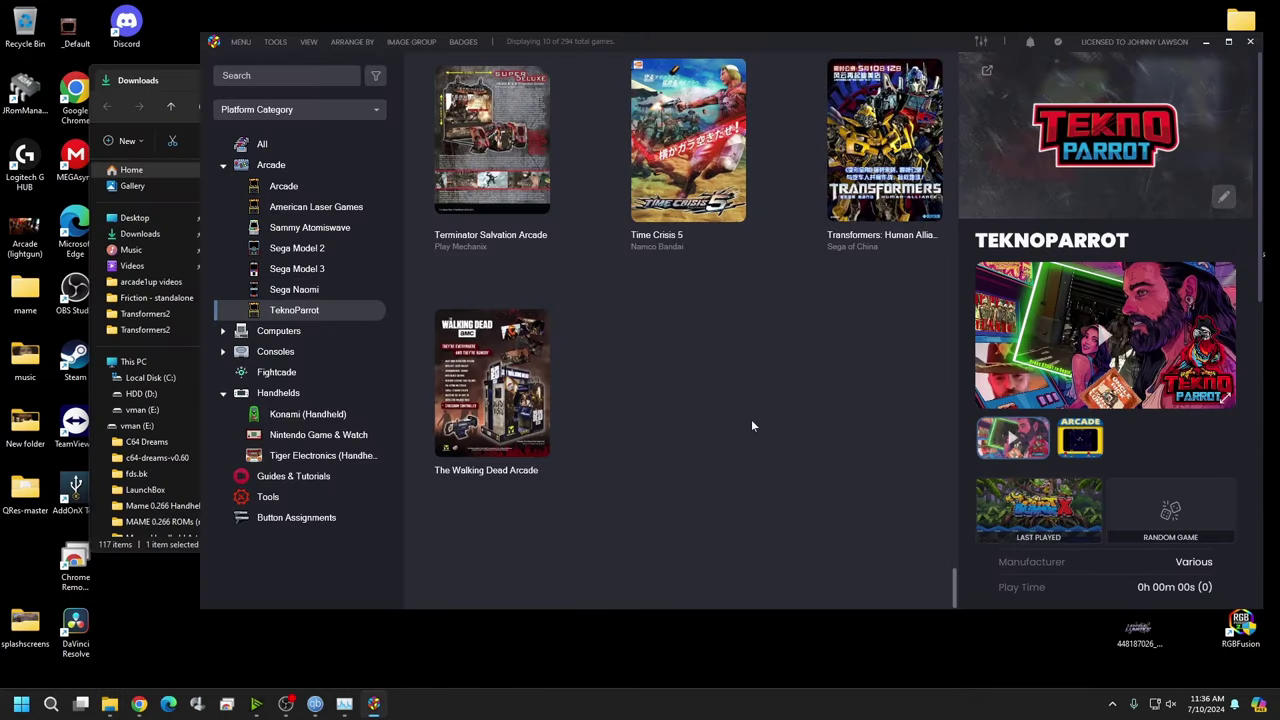
right_click(673, 402)
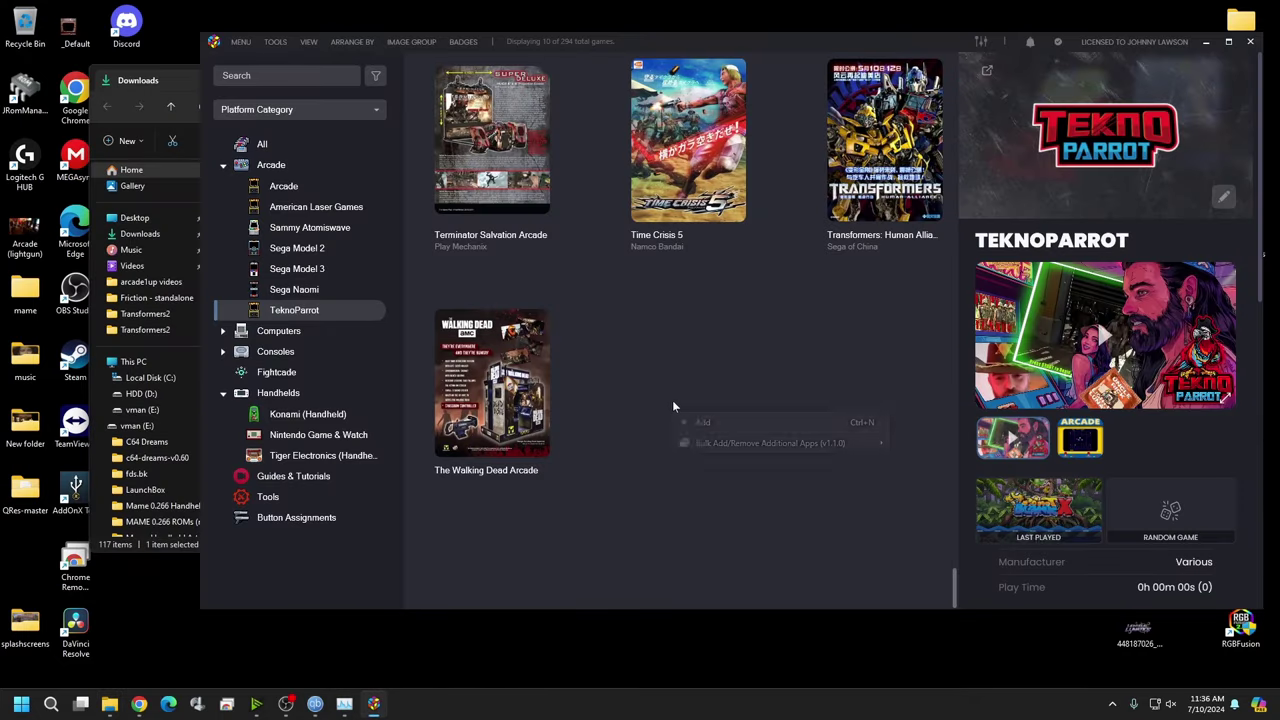
click(763, 422)
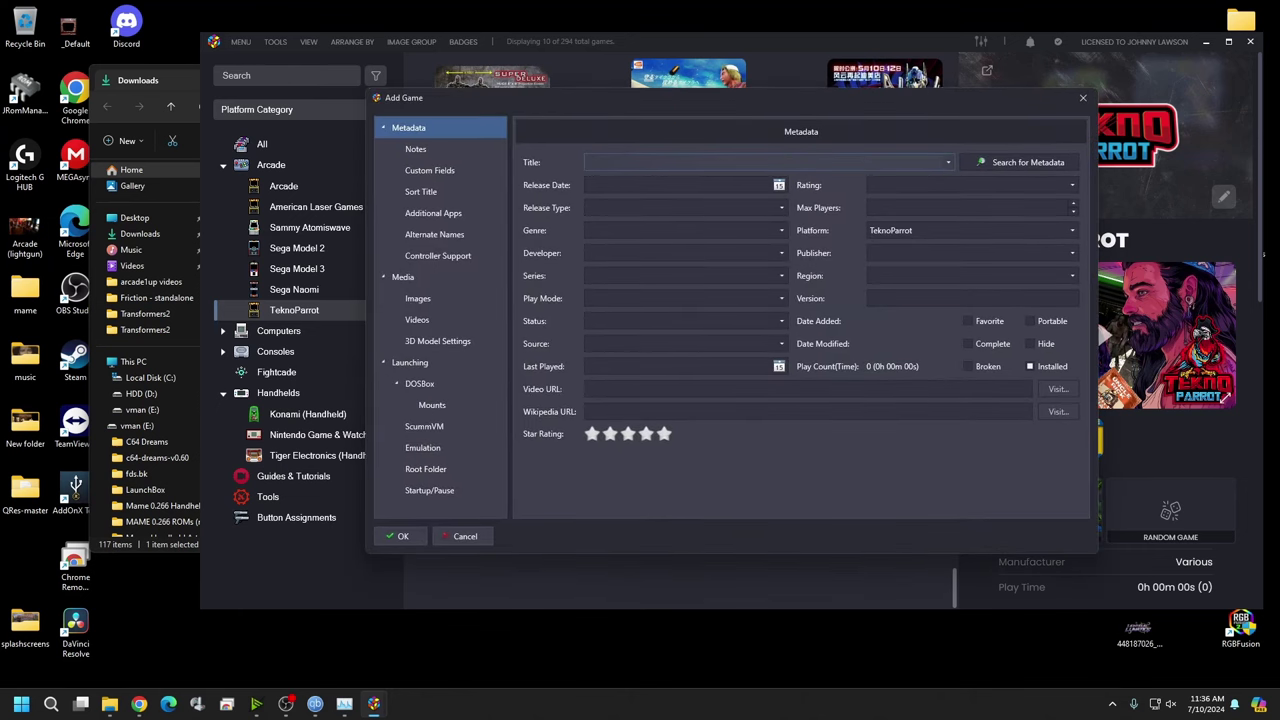
text(trans)
text(formatio)
key(BackSpace)
key(BackSpace)
key(BackSpace)
key(BackSpace)
text(ers)
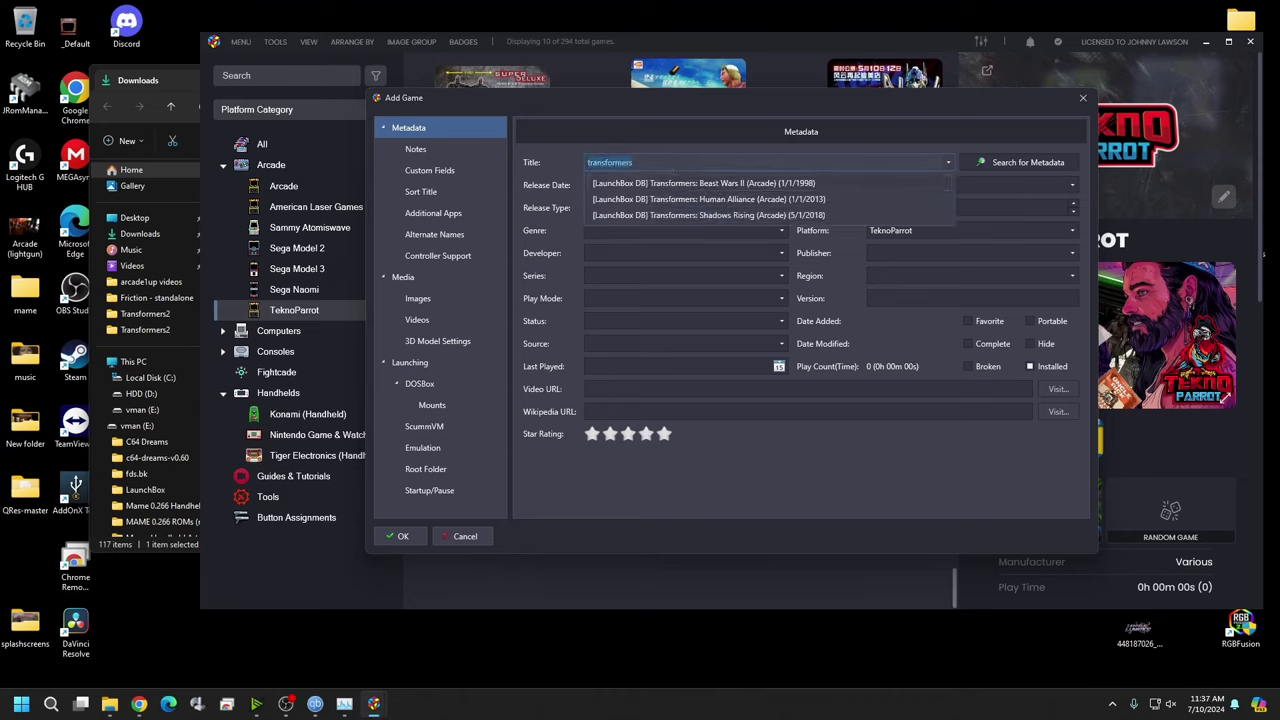
click(688, 216)
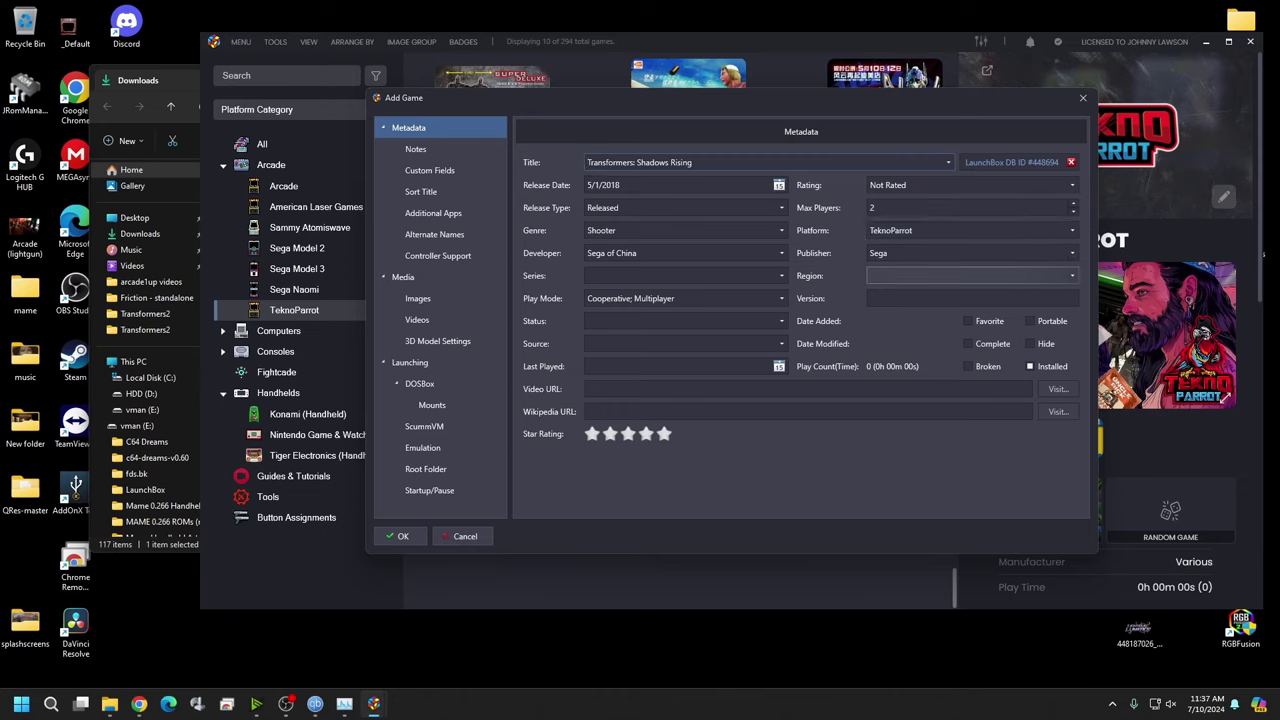
Step: Download all offered LaunchBox database media for the game and look through its images and video list
click(472, 270)
click(579, 256)
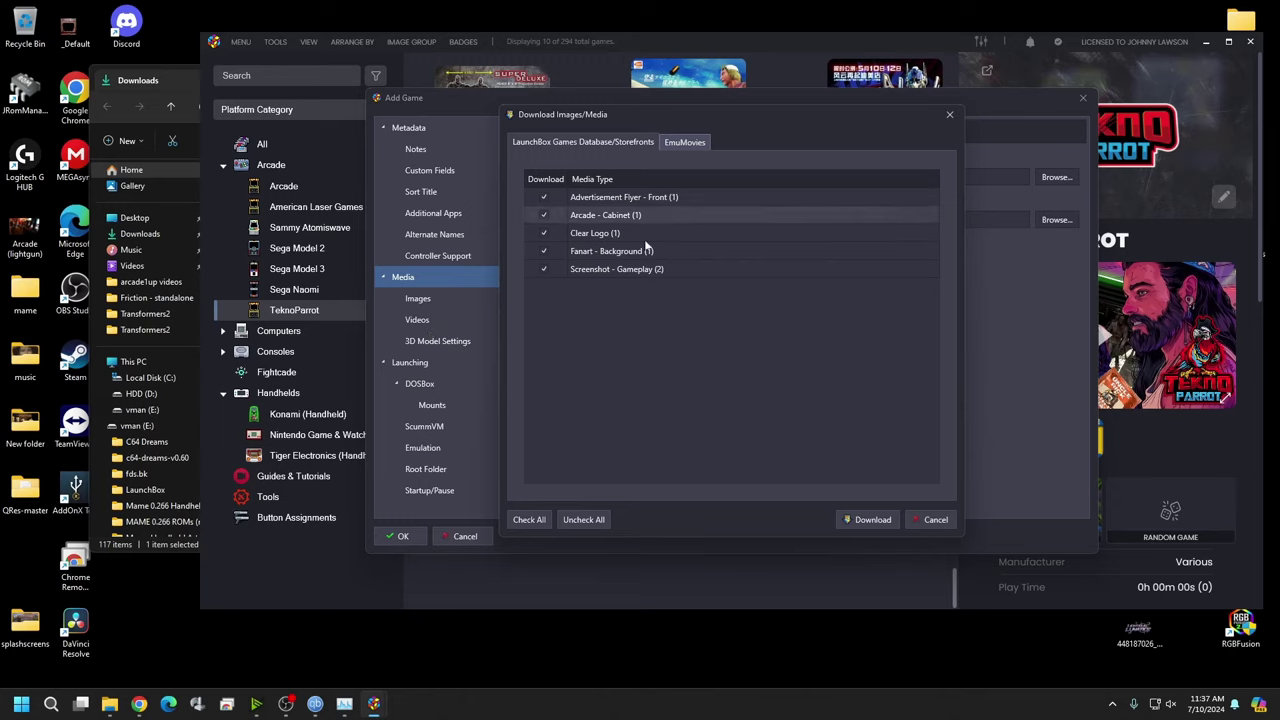
click(866, 519)
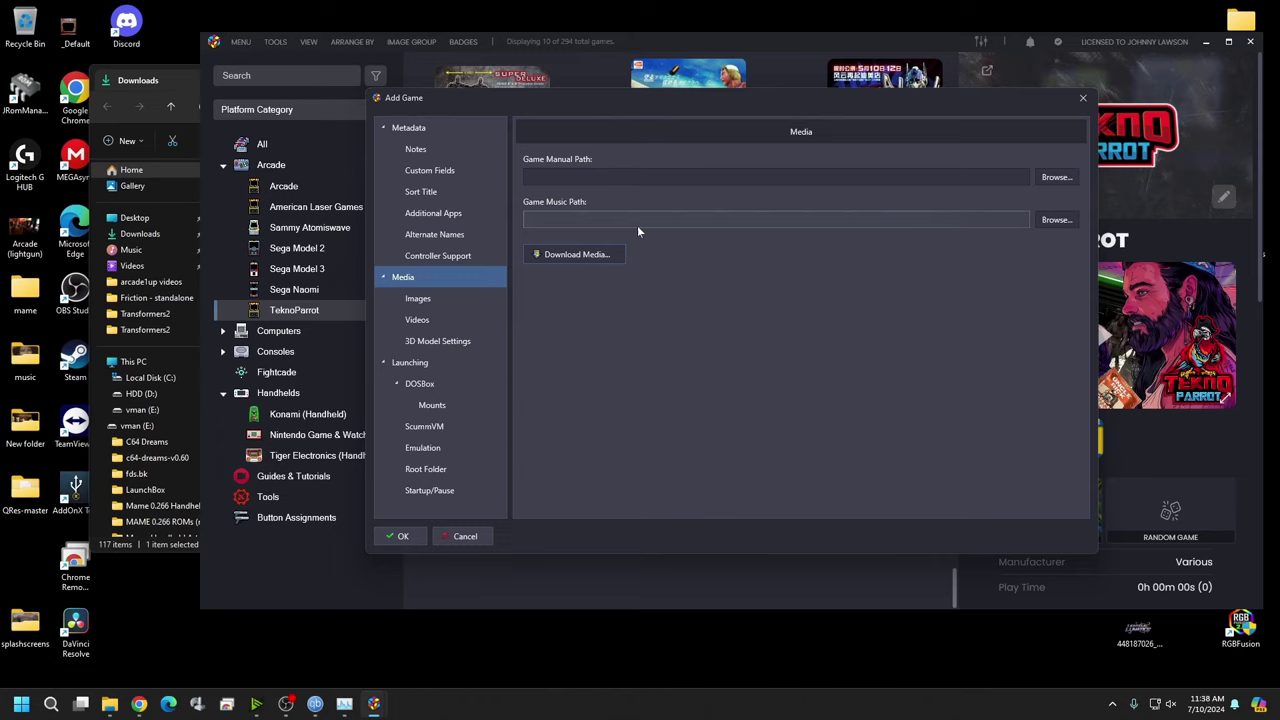
click(432, 303)
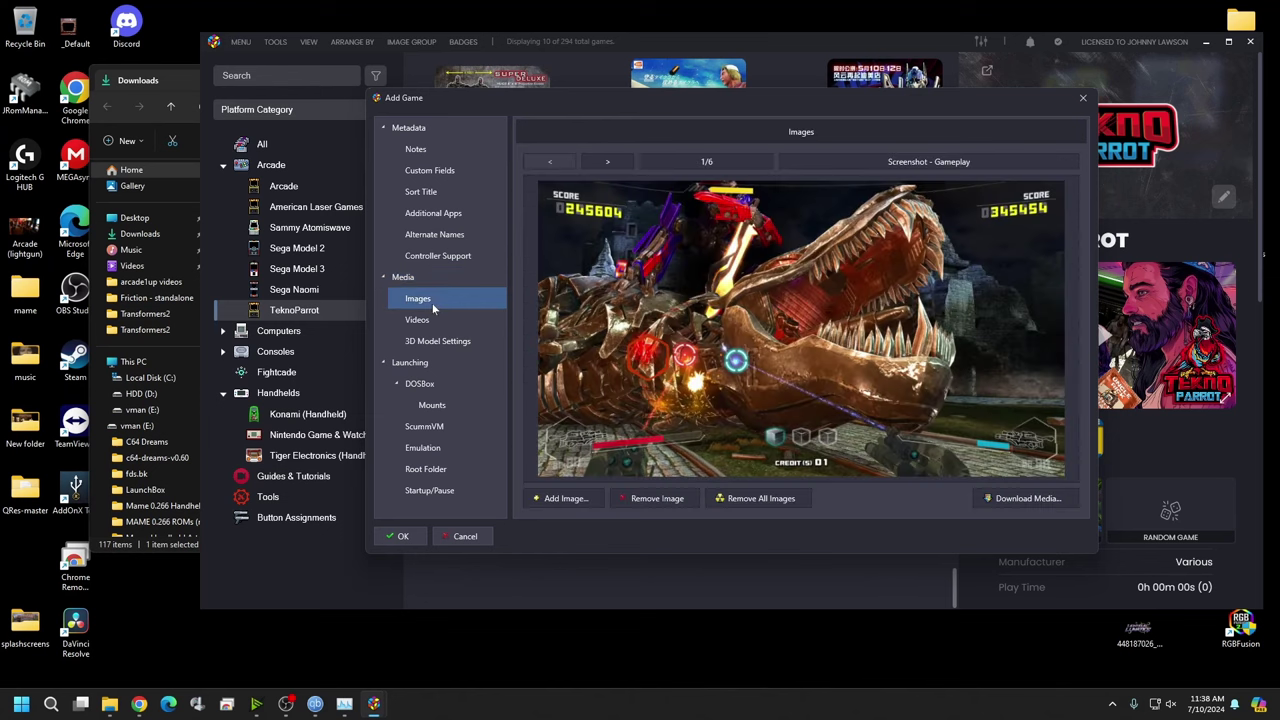
click(597, 162)
click(597, 162)
click(597, 162)
click(597, 162)
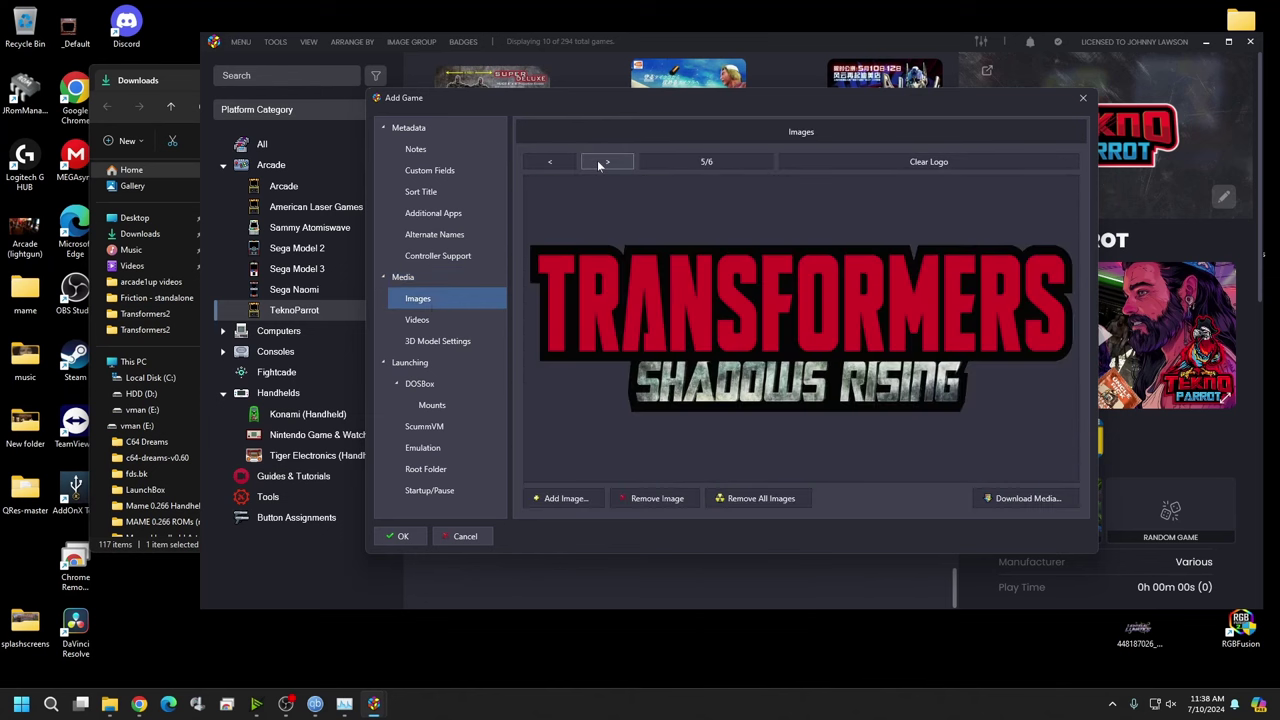
click(440, 319)
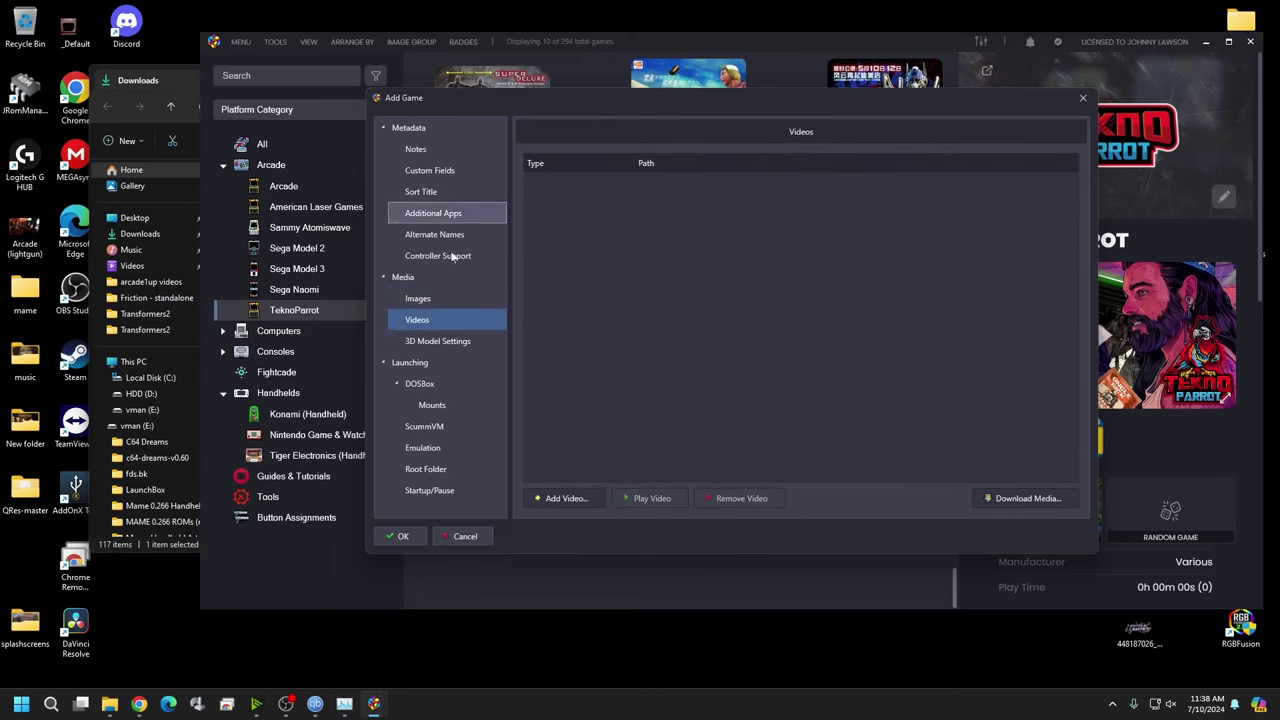
Step: Browse for the new game's ROM file in the URickUnleashed\Games\TeknoSA\Transformers Shadows Rising\Sega\Transformers2 folder on Local Disk (C:)
click(436, 362)
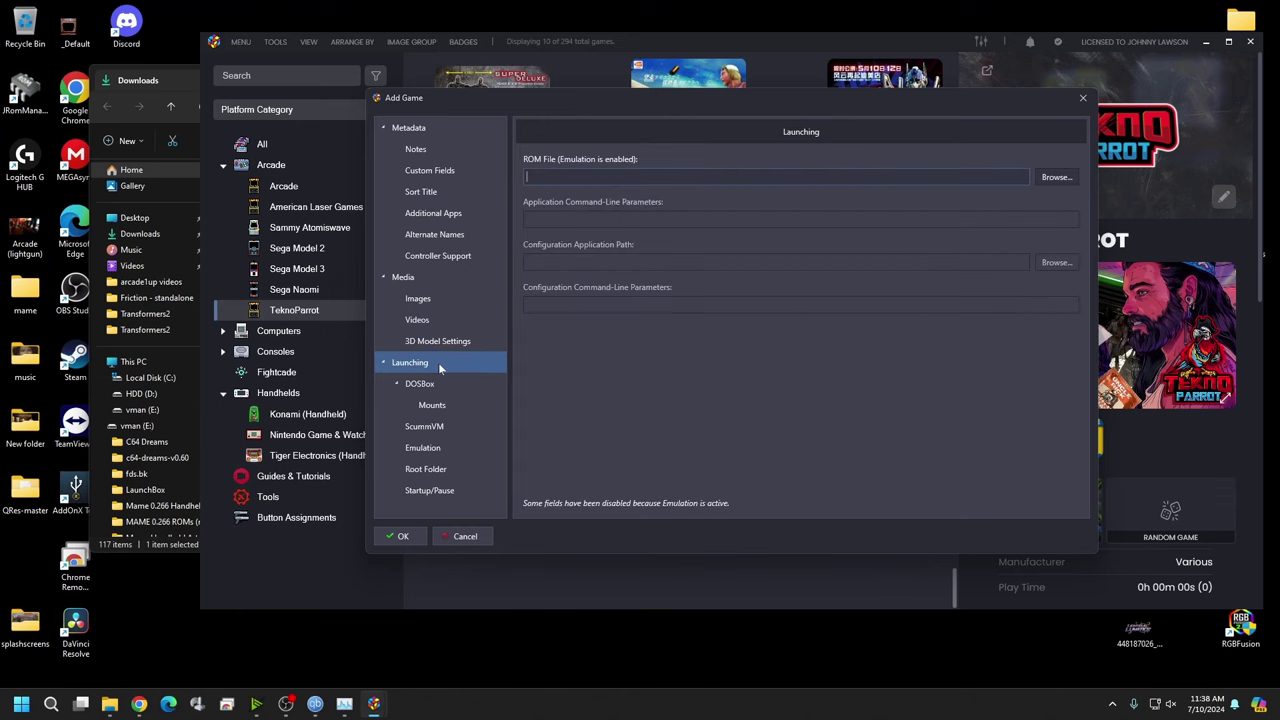
click(1050, 178)
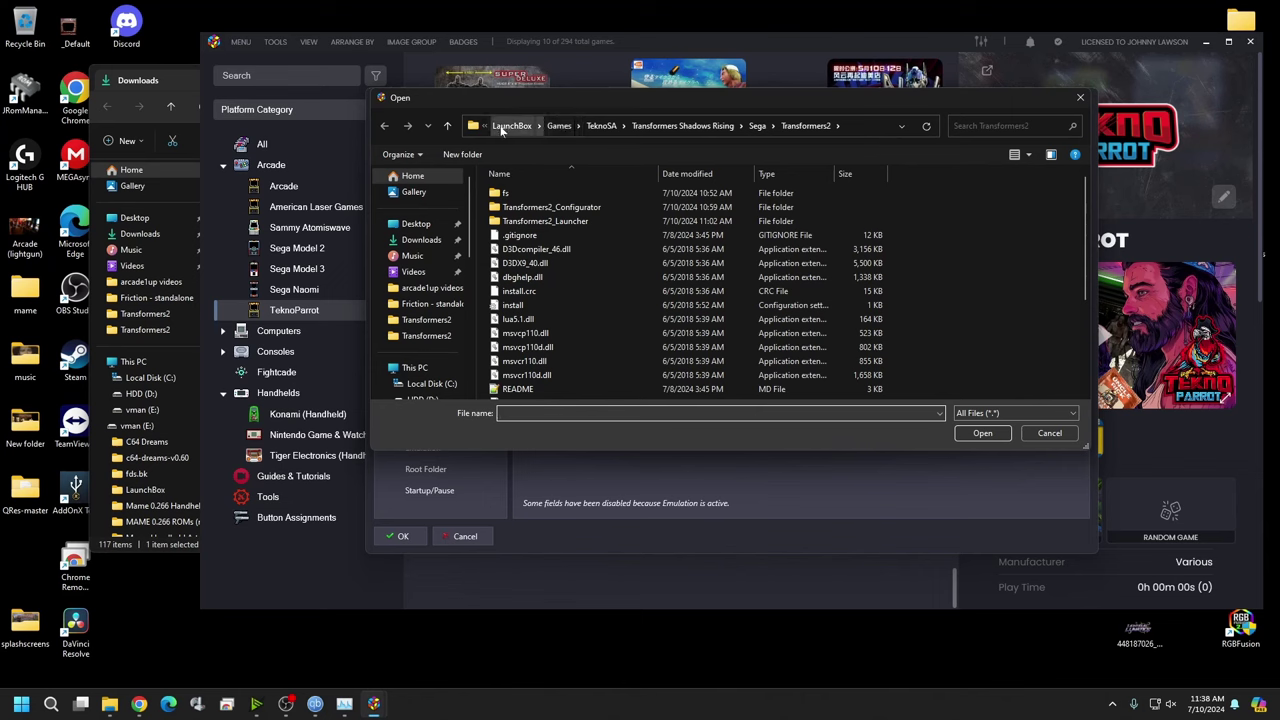
click(511, 126)
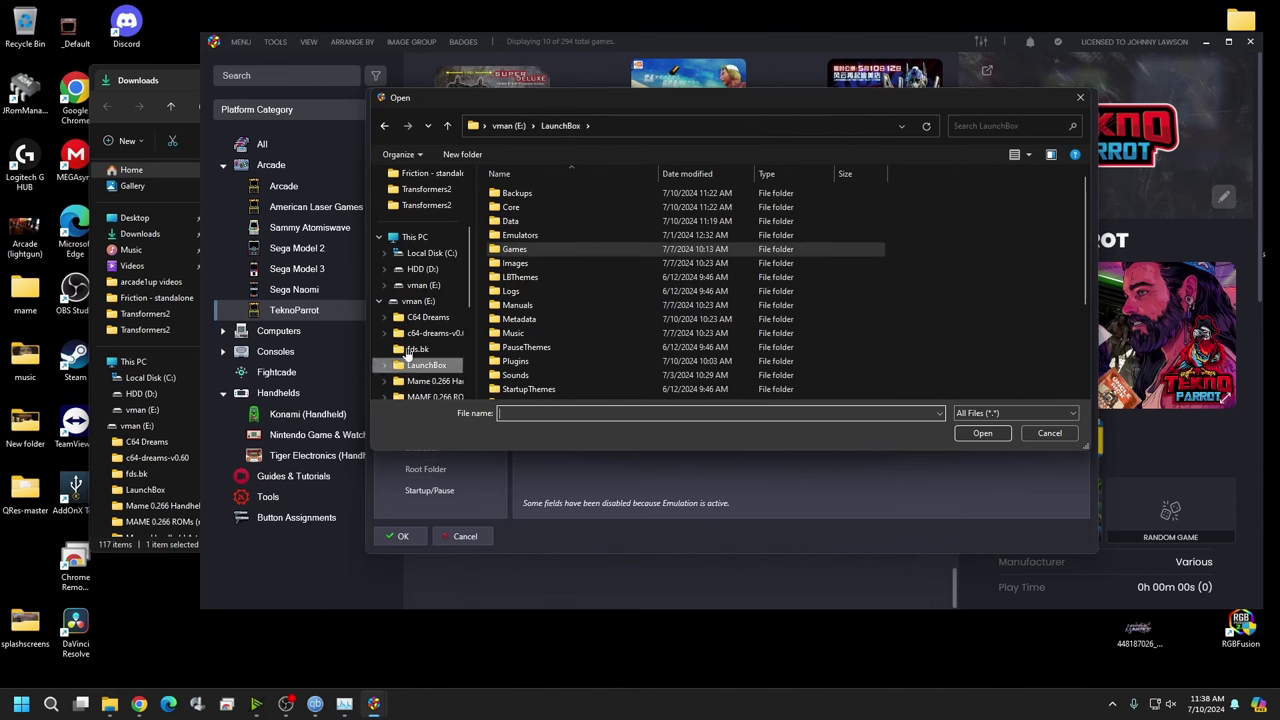
click(428, 255)
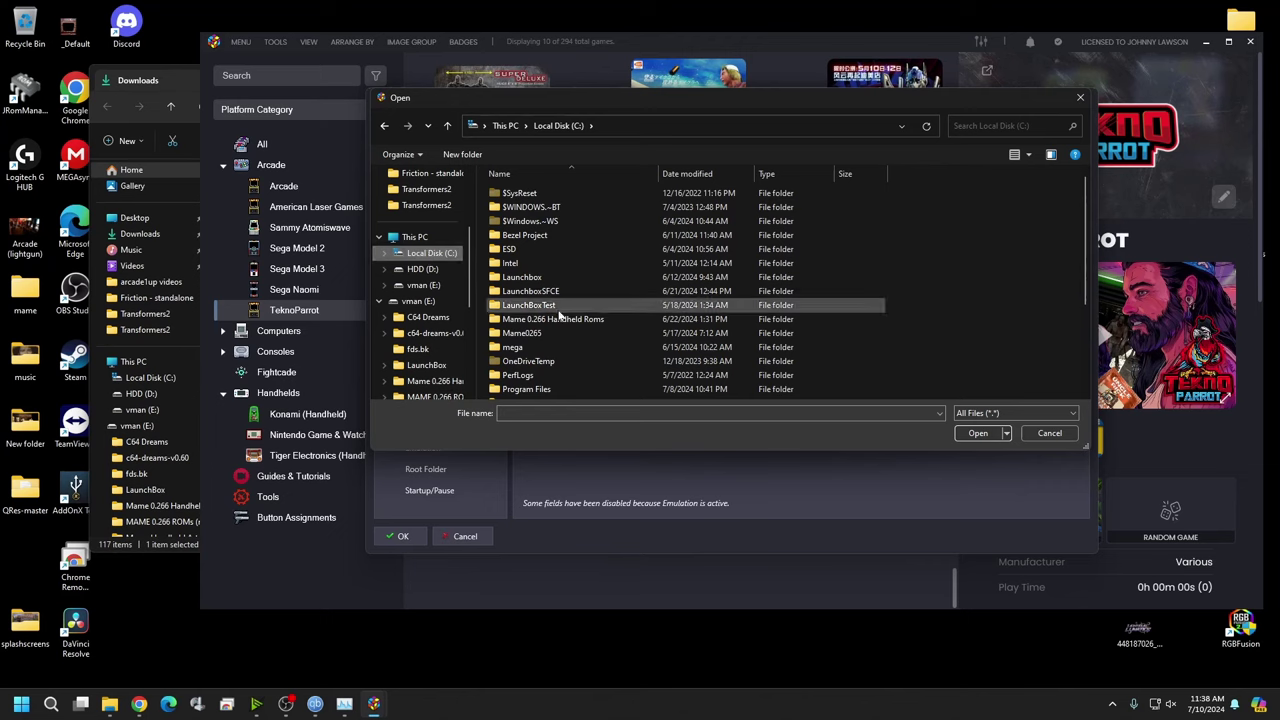
scroll(558, 313, down, 2)
double_click(565, 366)
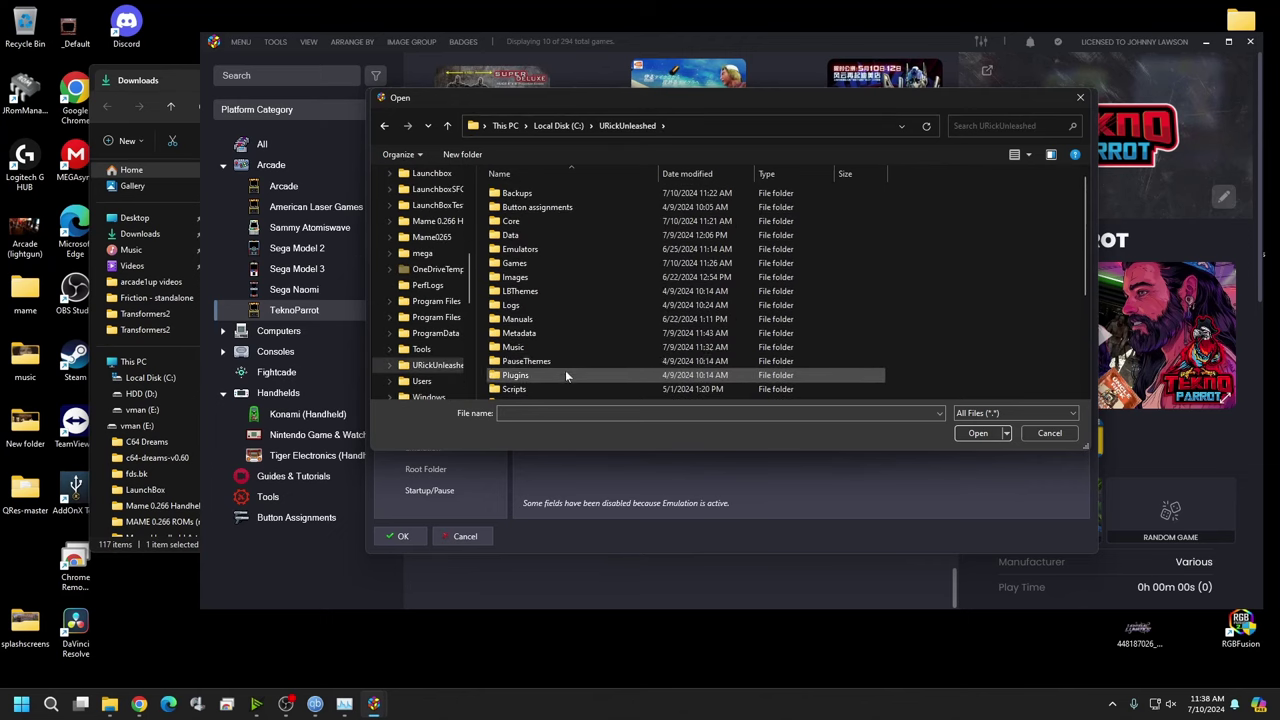
double_click(549, 263)
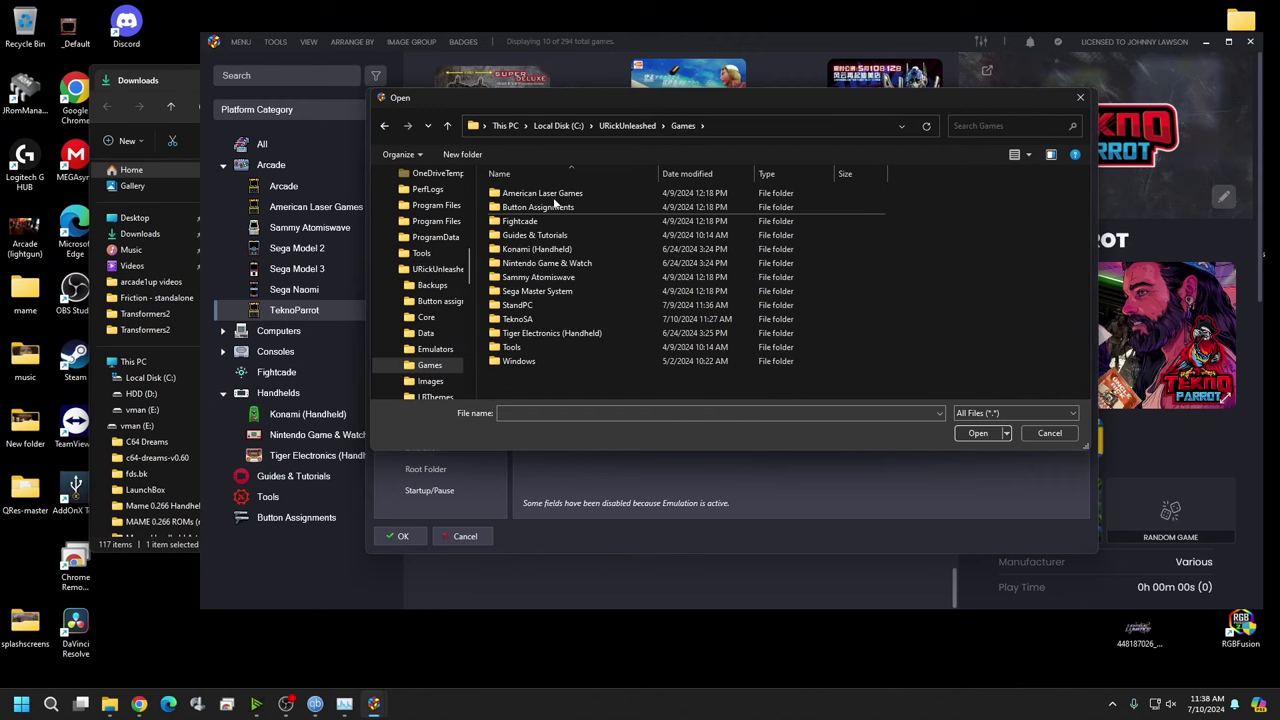
double_click(535, 319)
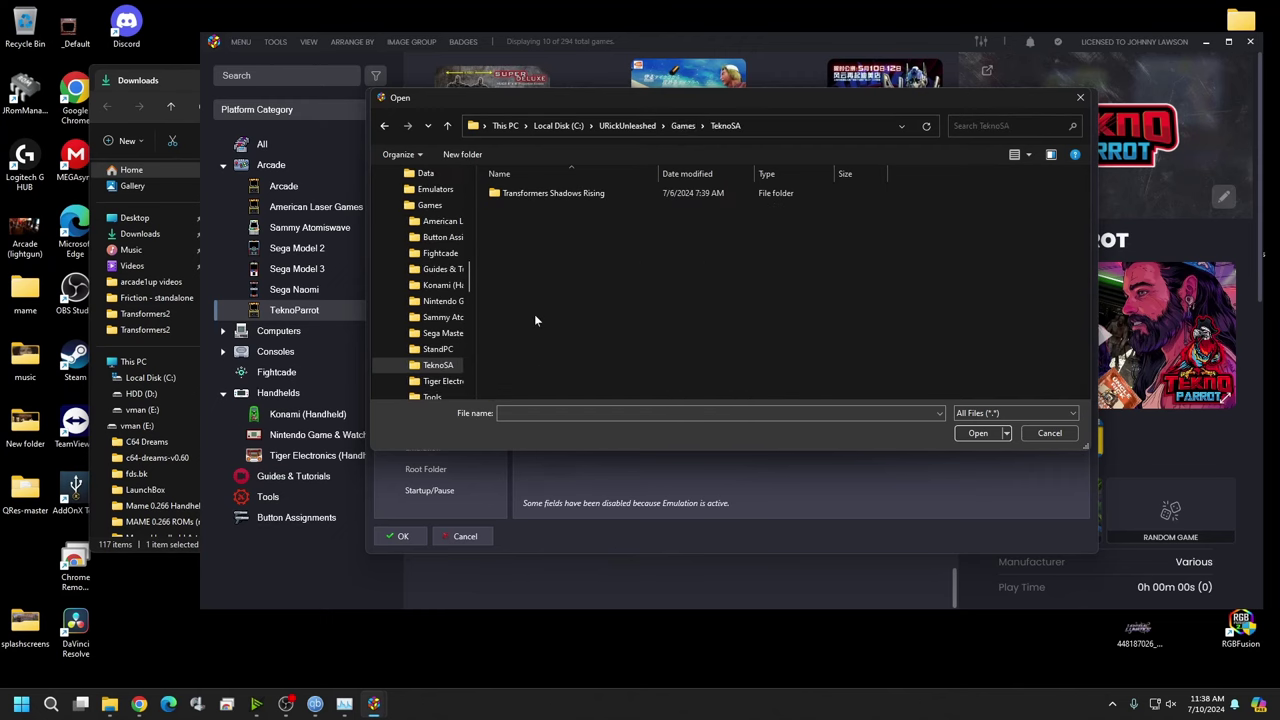
double_click(561, 192)
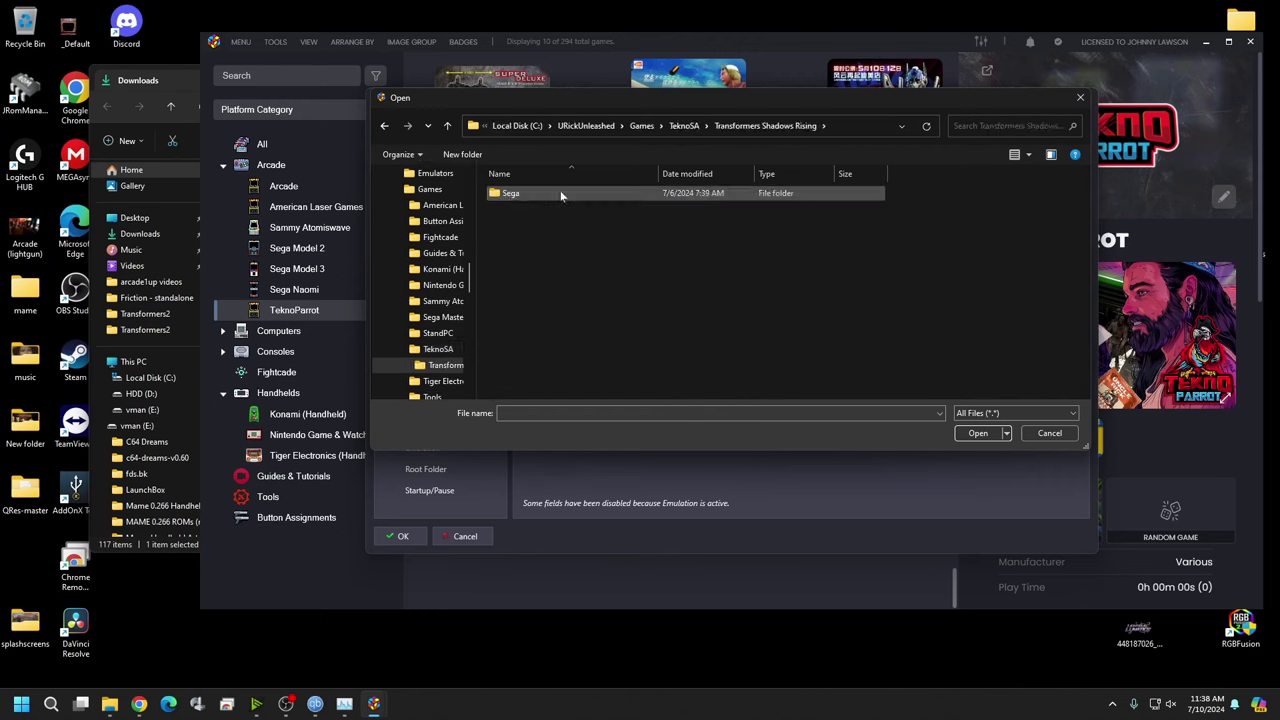
double_click(561, 193)
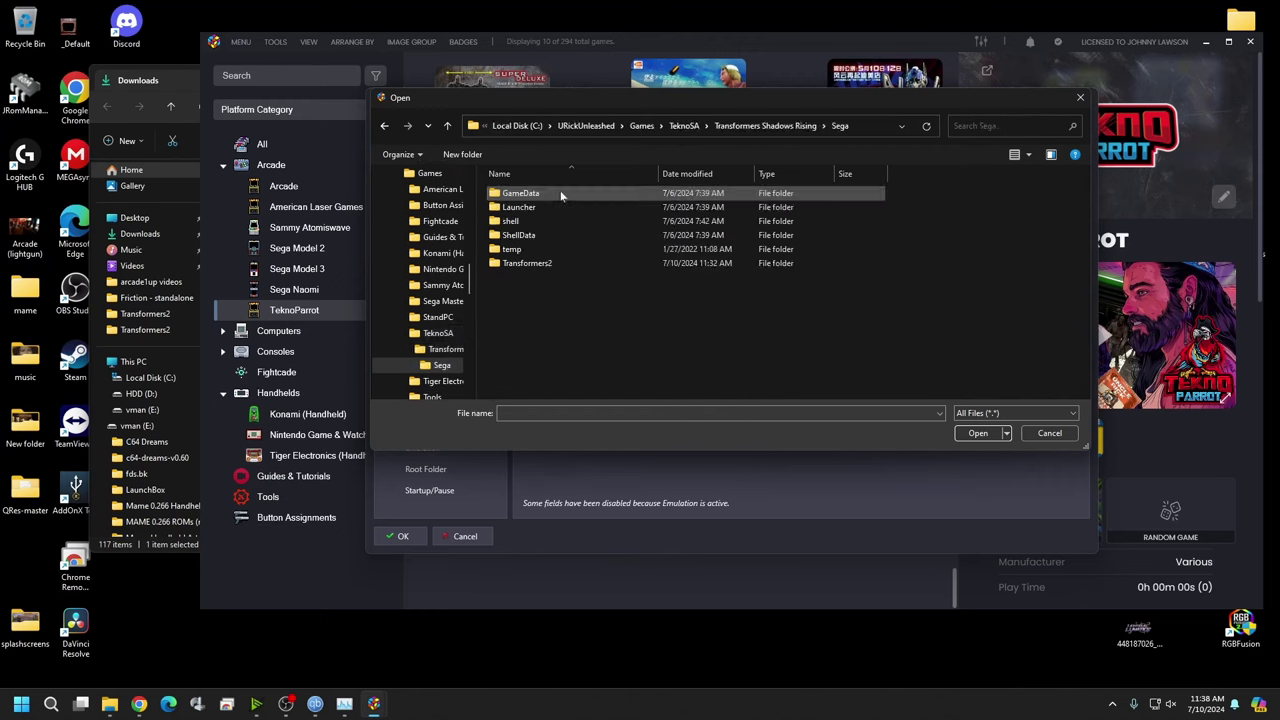
double_click(564, 263)
Step: Choose the Transformers2_Launcher application as the game's ROM file
scroll(564, 266, down, 5)
scroll(564, 262, down, 1)
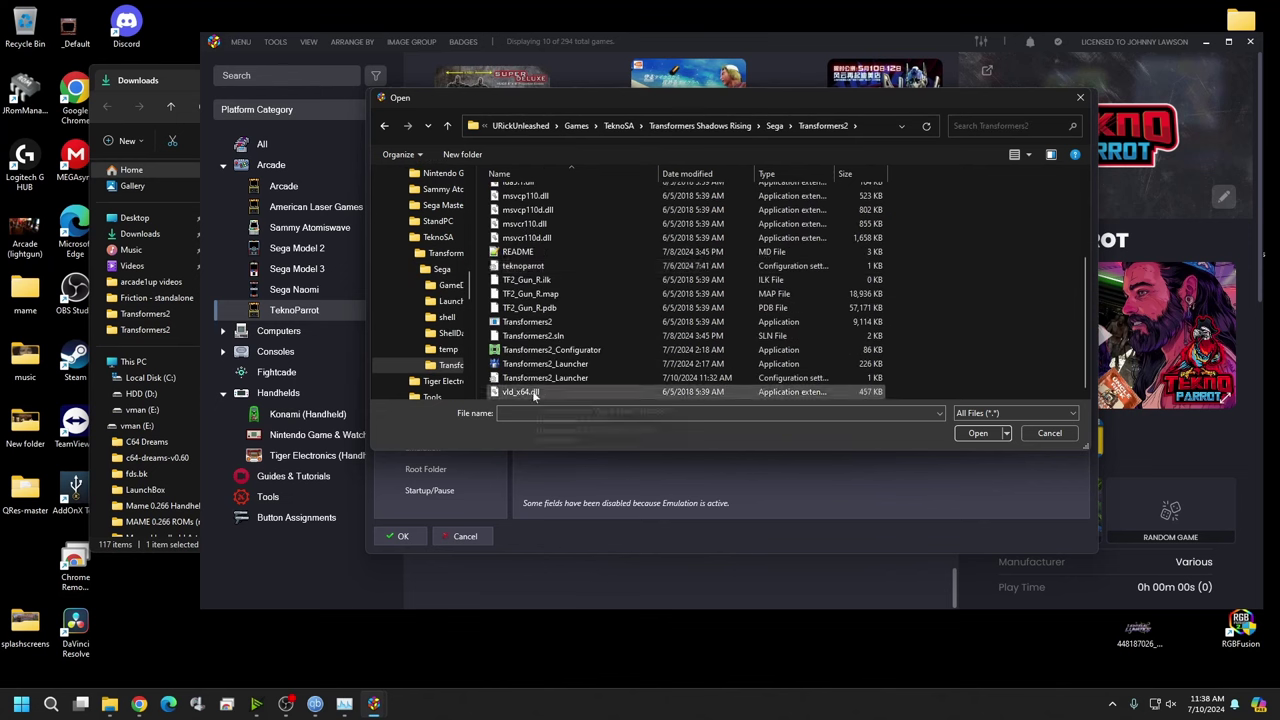
click(557, 365)
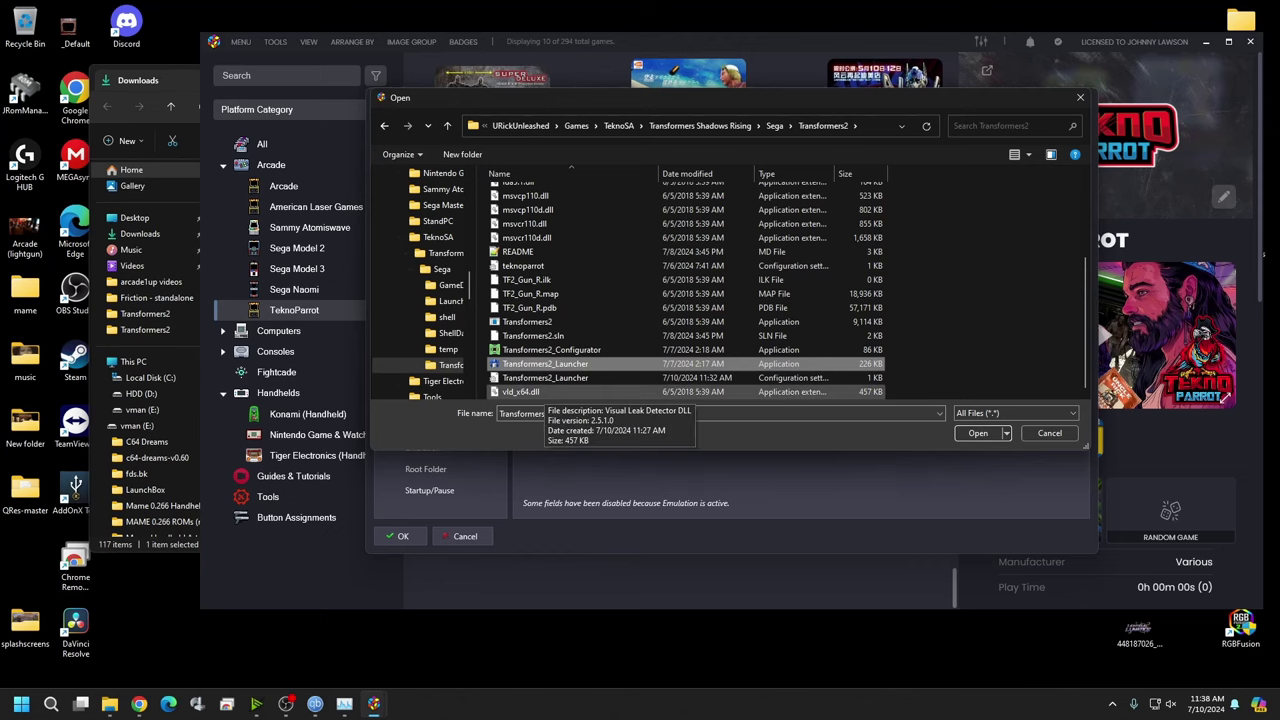
click(978, 433)
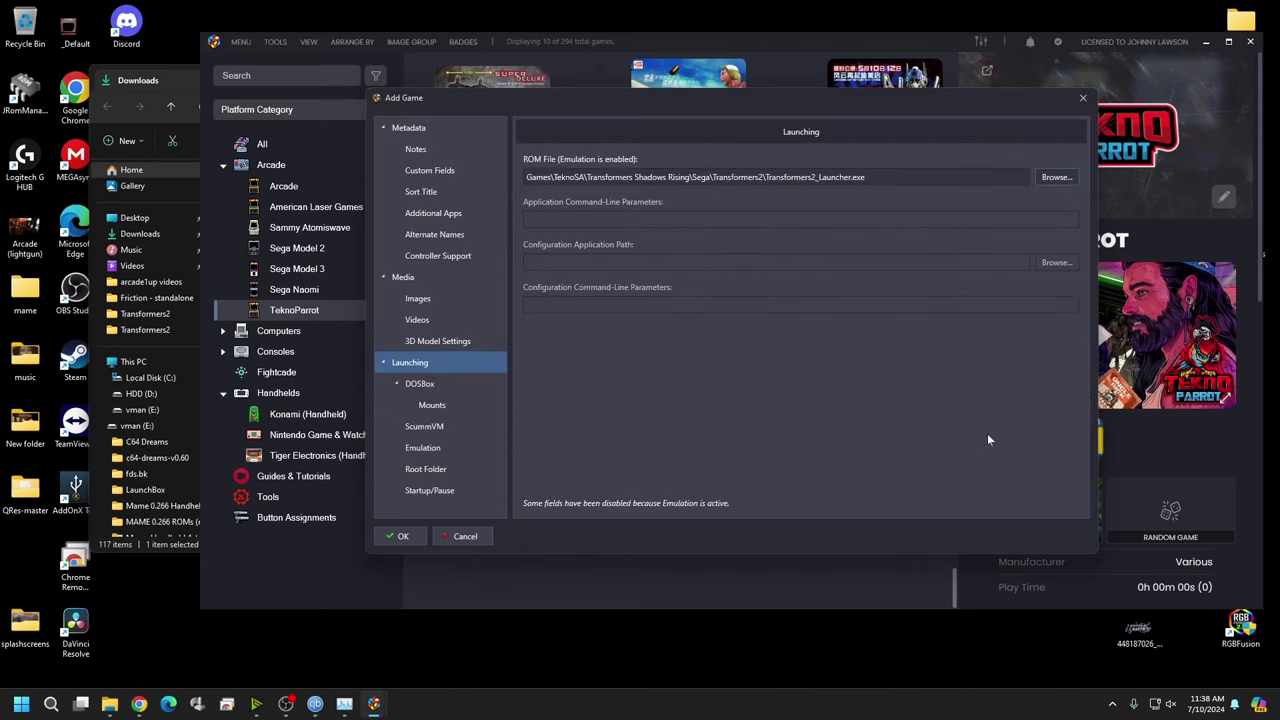
Step: Turn off the use of an emulator for this game and save the new game entry
click(422, 447)
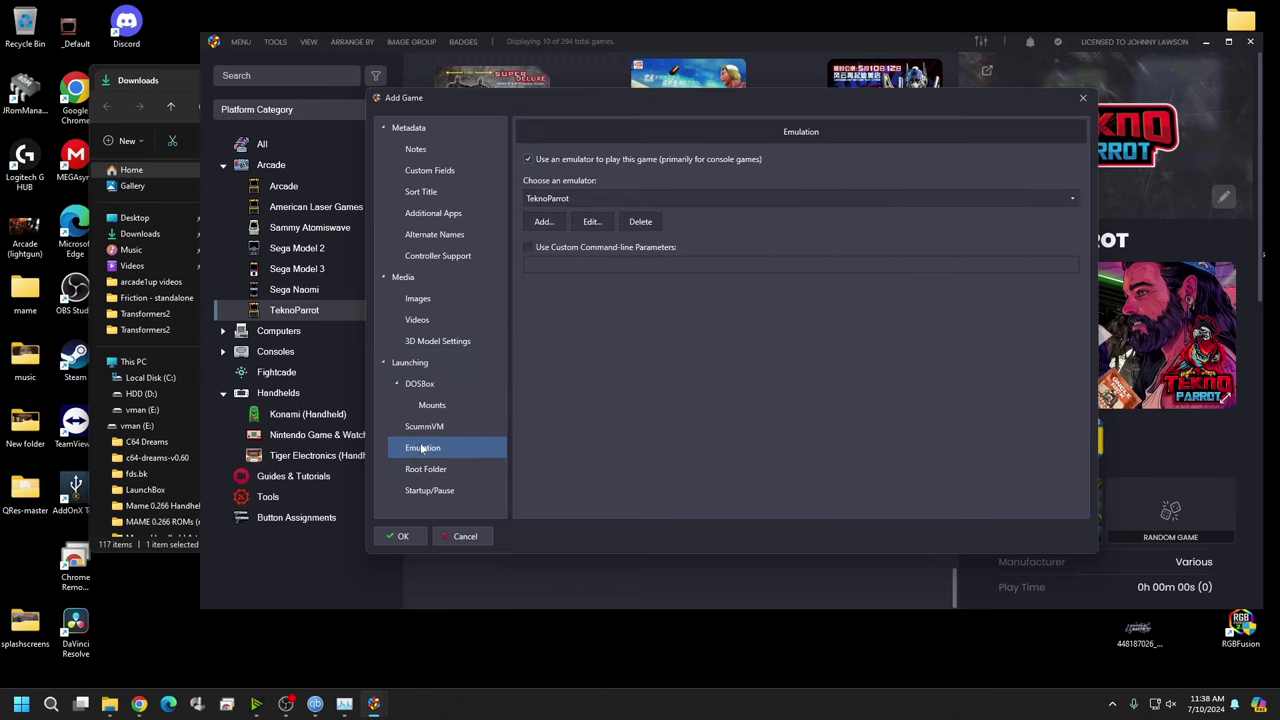
click(528, 160)
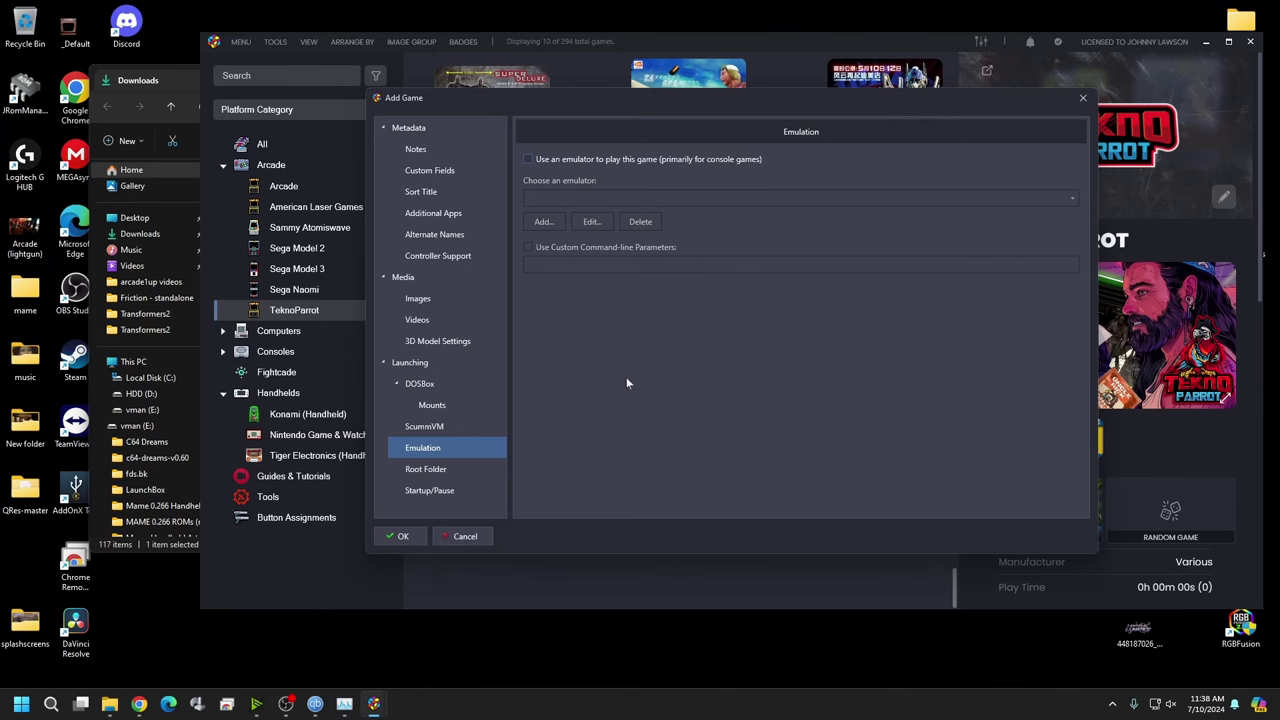
click(401, 537)
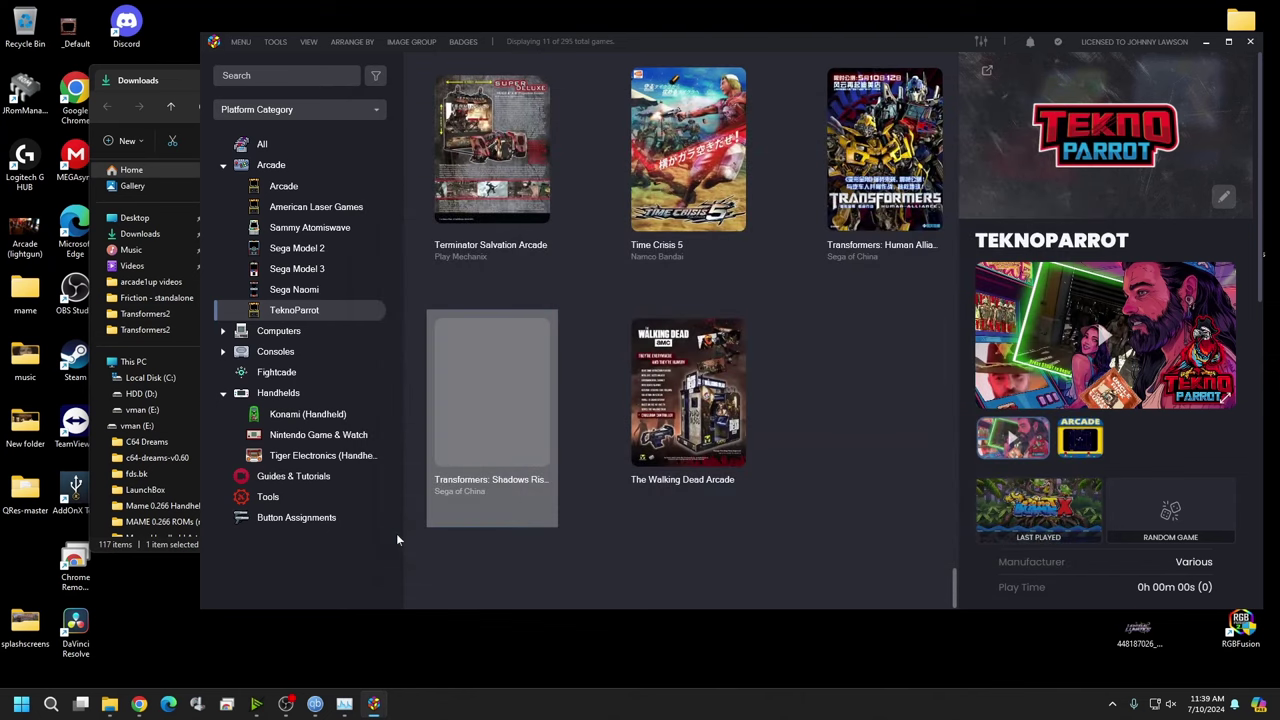
Step: Launch Transformers: Shadows Rising from the TeknoParrot game list to test the new entry
click(474, 314)
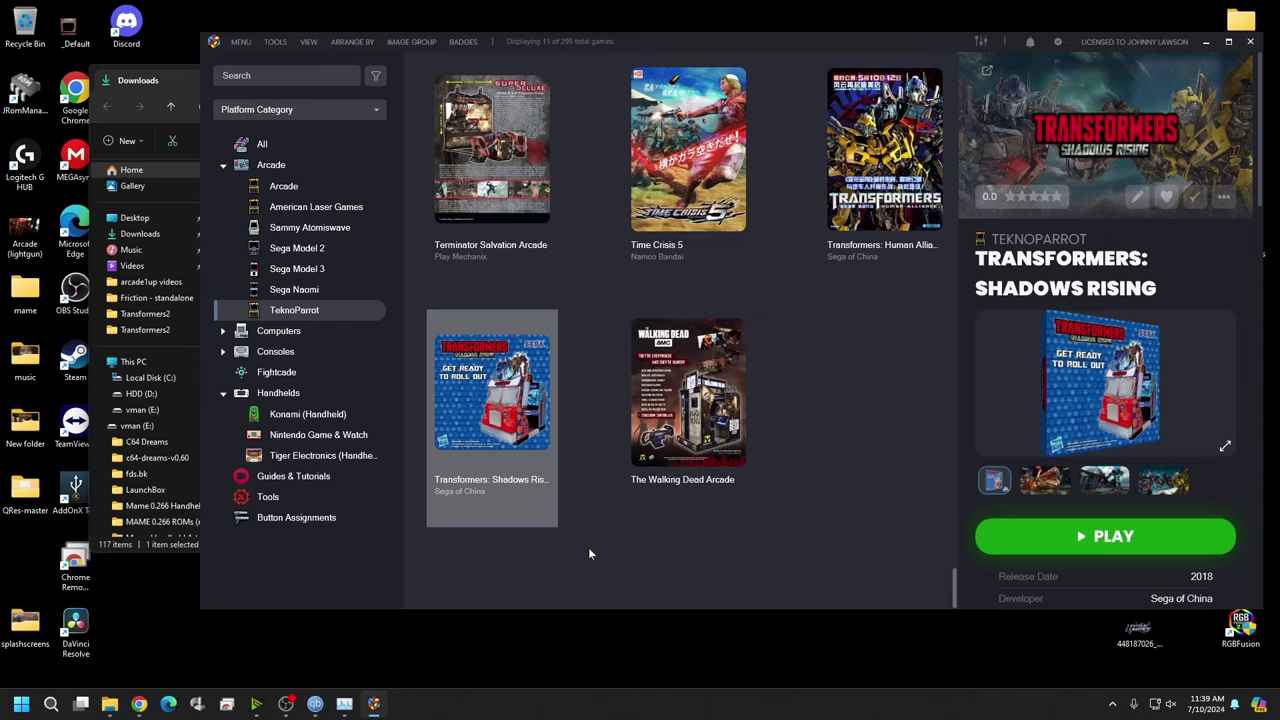
double_click(465, 418)
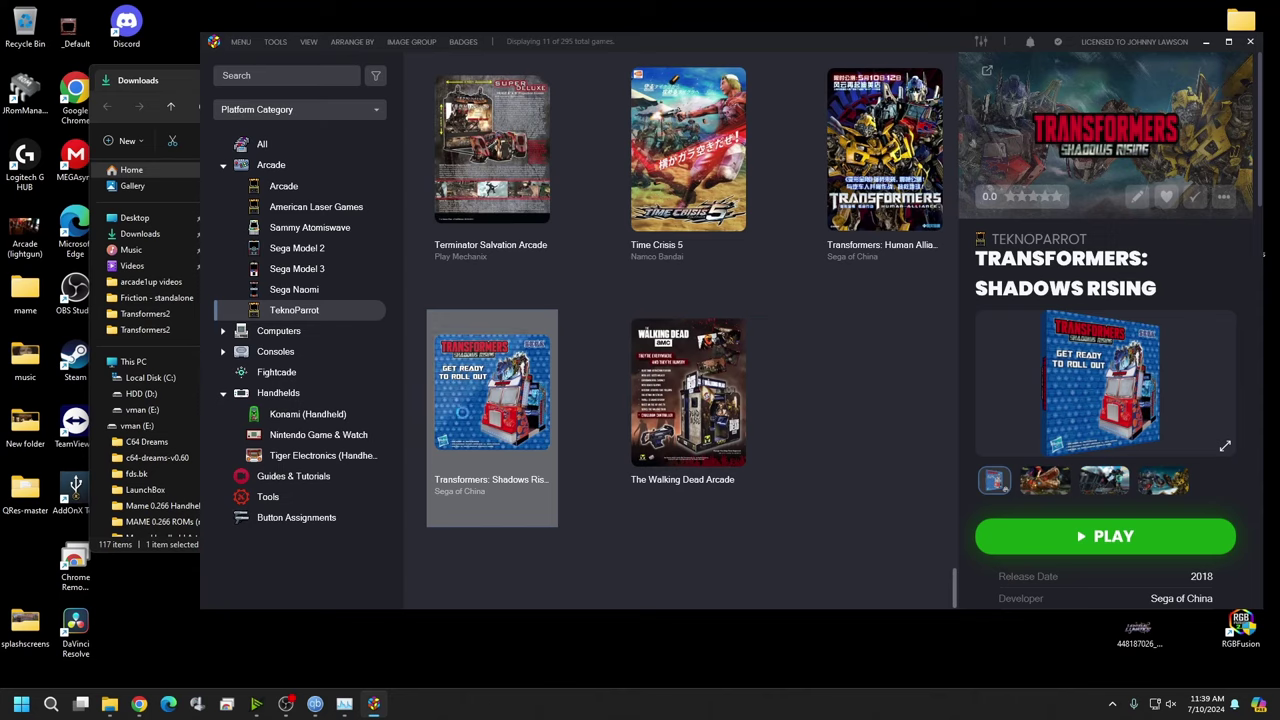